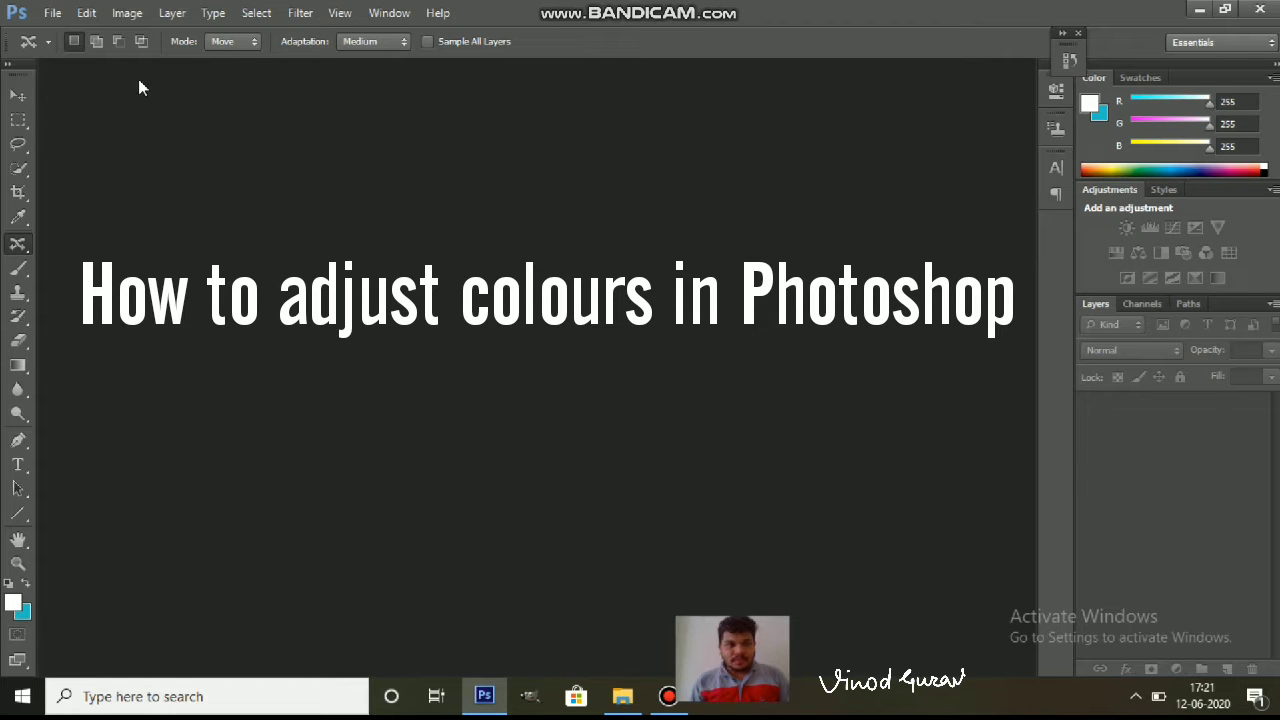
left_click(52, 12)
left_click(70, 51)
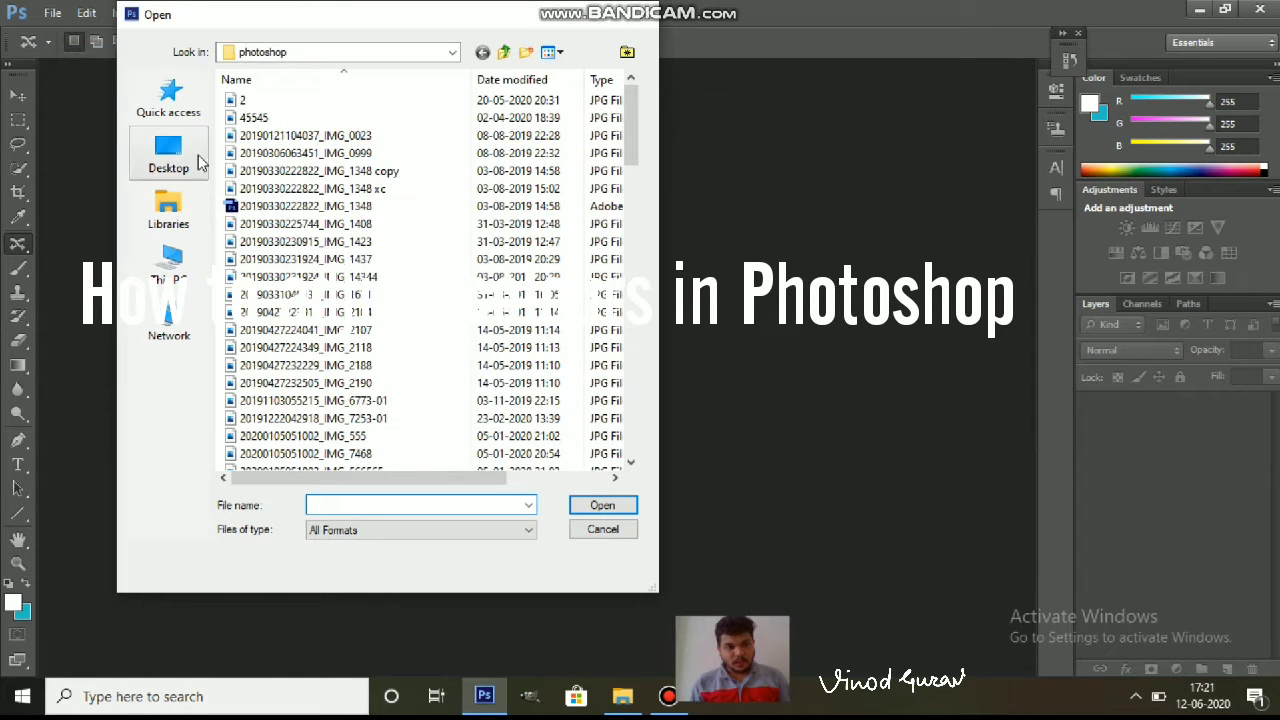
left_click(170, 160)
scroll(472, 432, "down", 2)
scroll(472, 432, "down", 5)
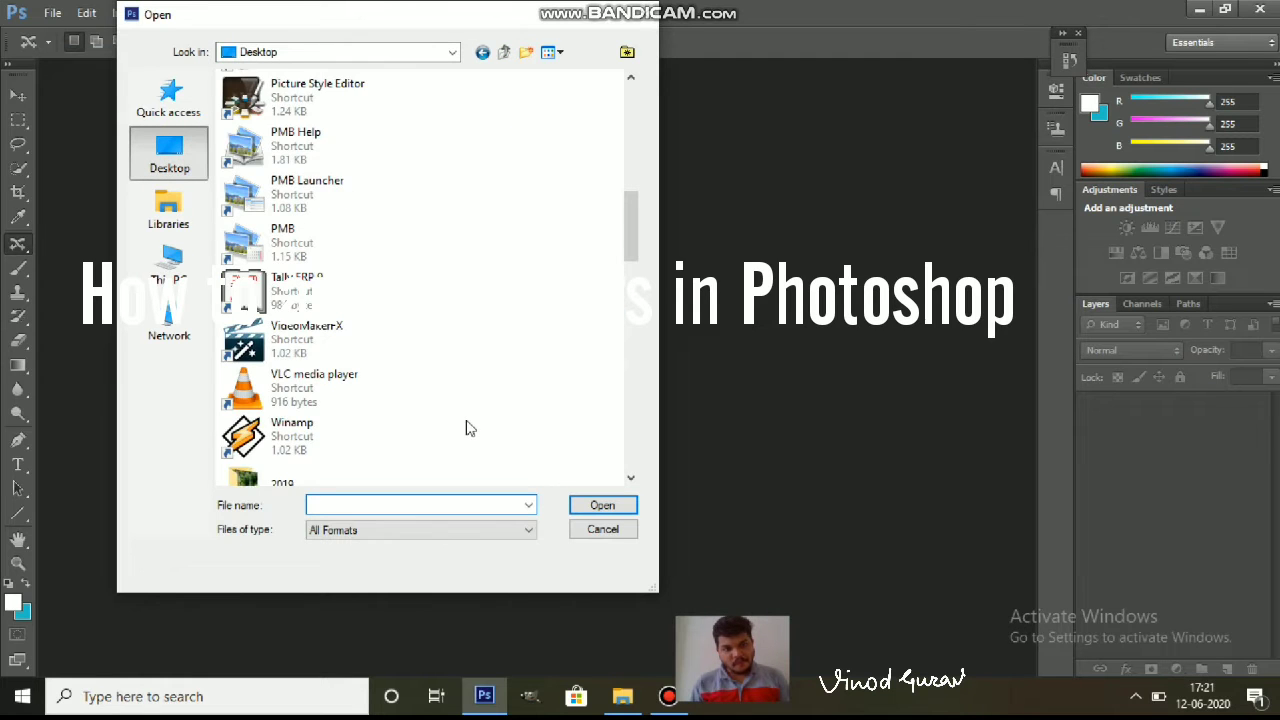
scroll(469, 428, "down", 5)
scroll(469, 428, "down", 5)
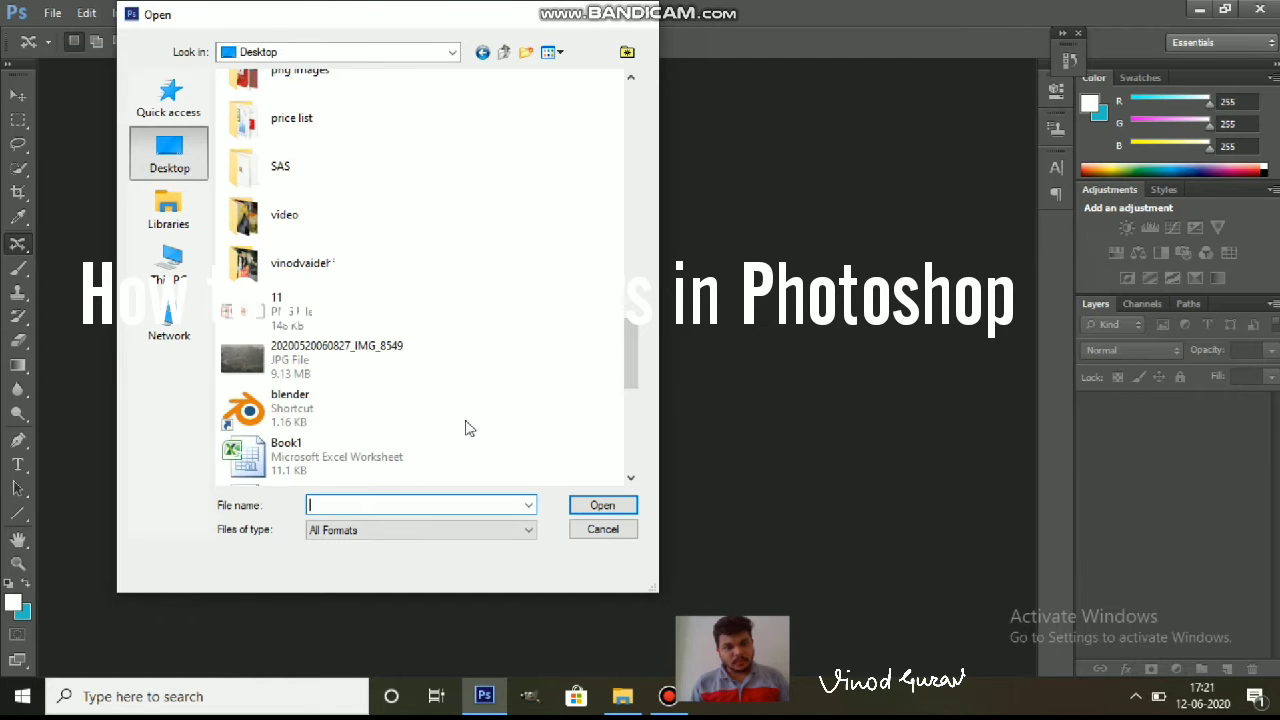
double_click(372, 356)
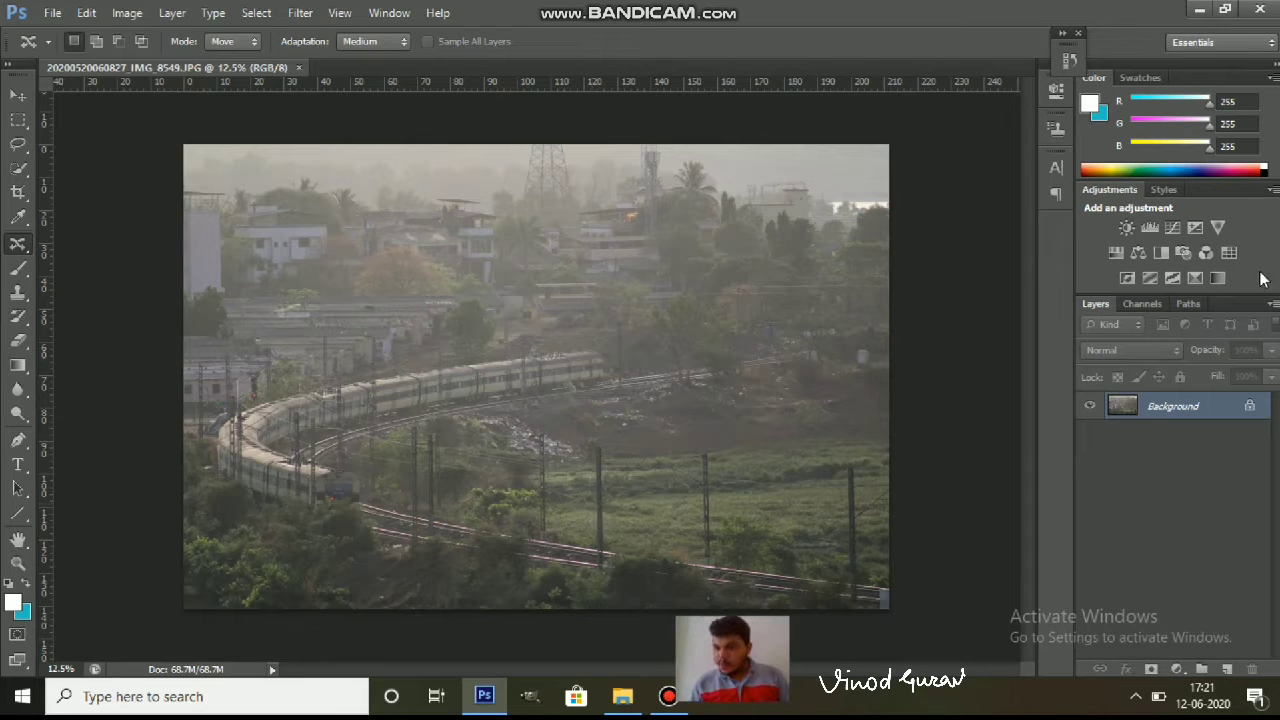
Step: Duplicate the Background layer as Background copy and hide the original Background
left_click(1164, 406)
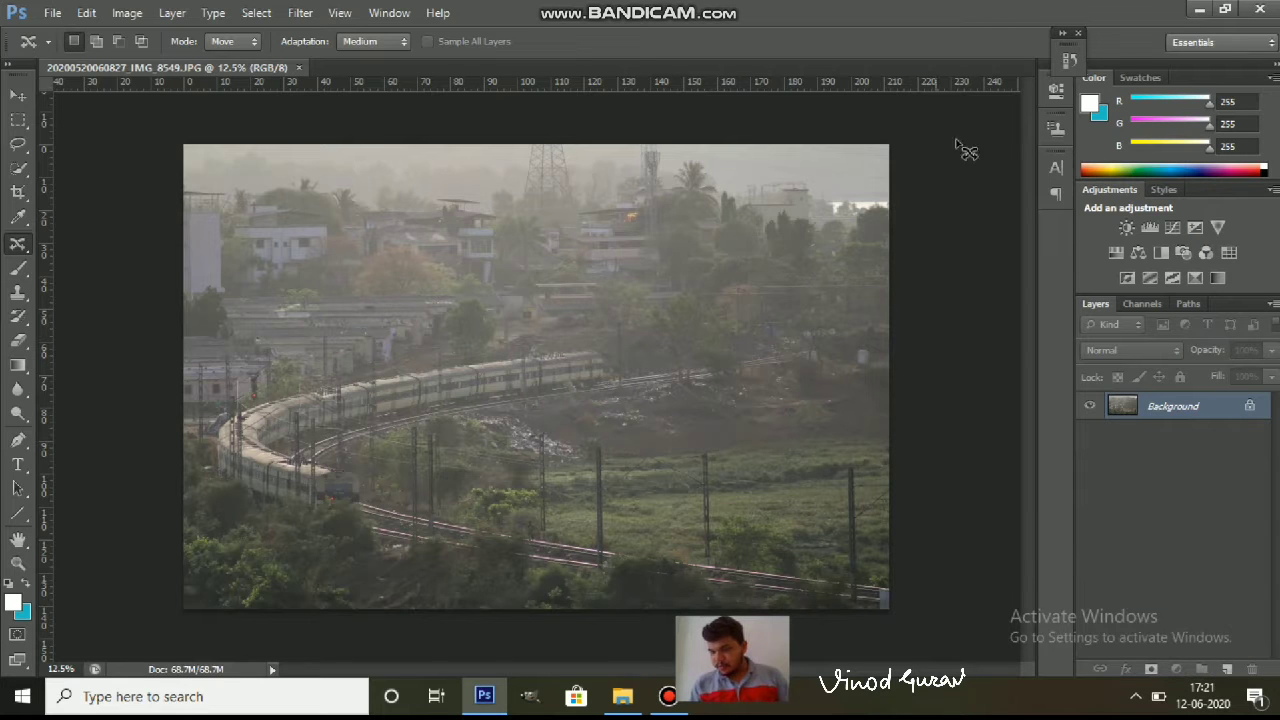
mouse_move(1166, 414)
left_mouse_down()
mouse_move(1240, 663)
mouse_move(1227, 668)
left_mouse_up()
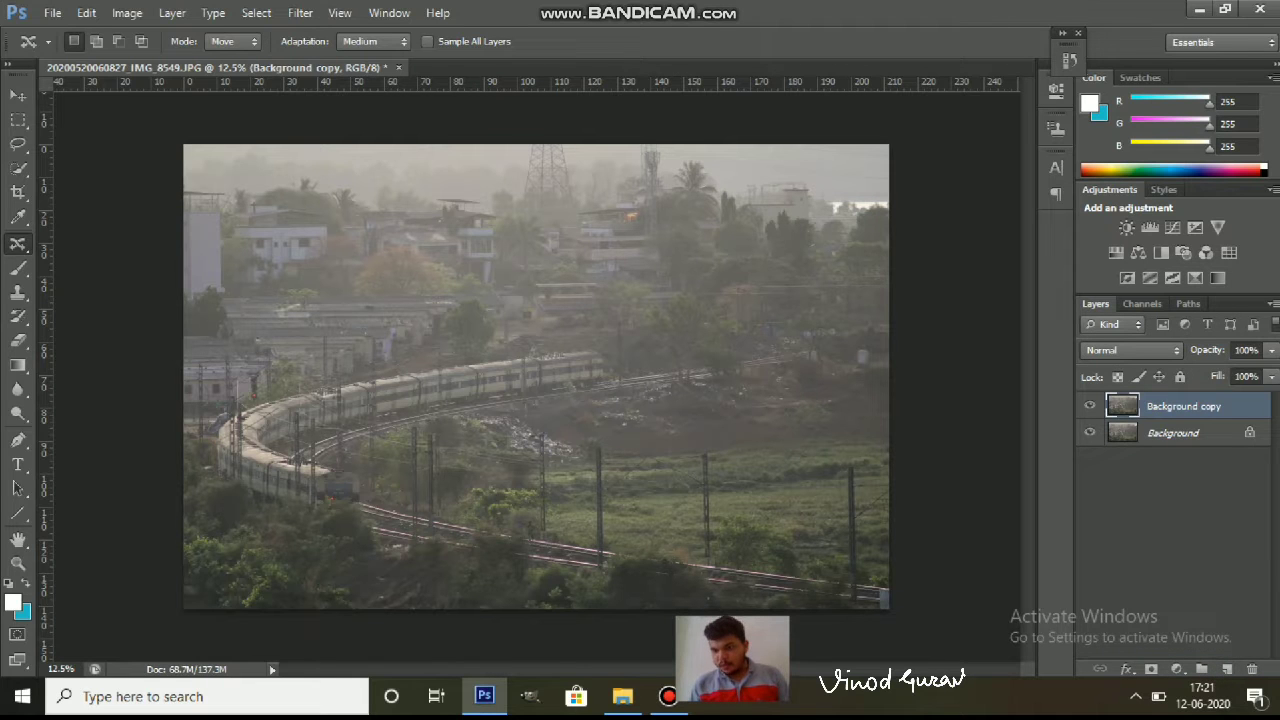
left_click(1093, 432)
left_click(1089, 405)
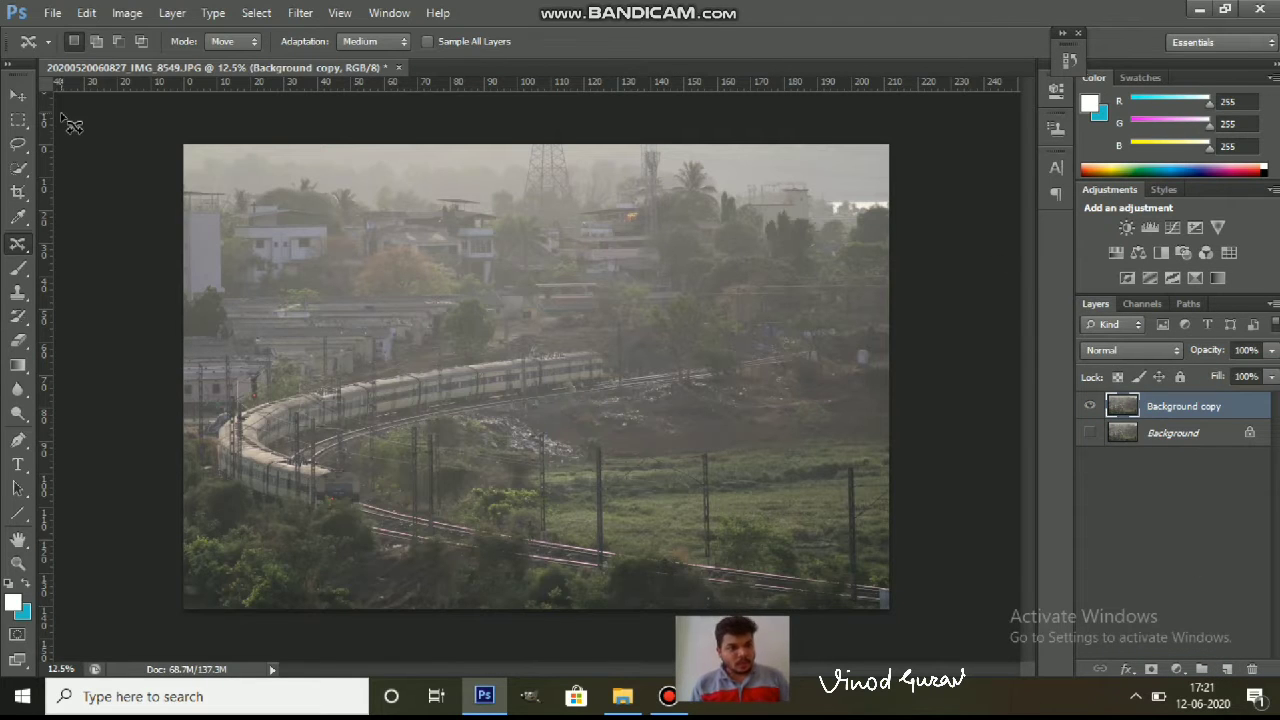
left_click(85, 10)
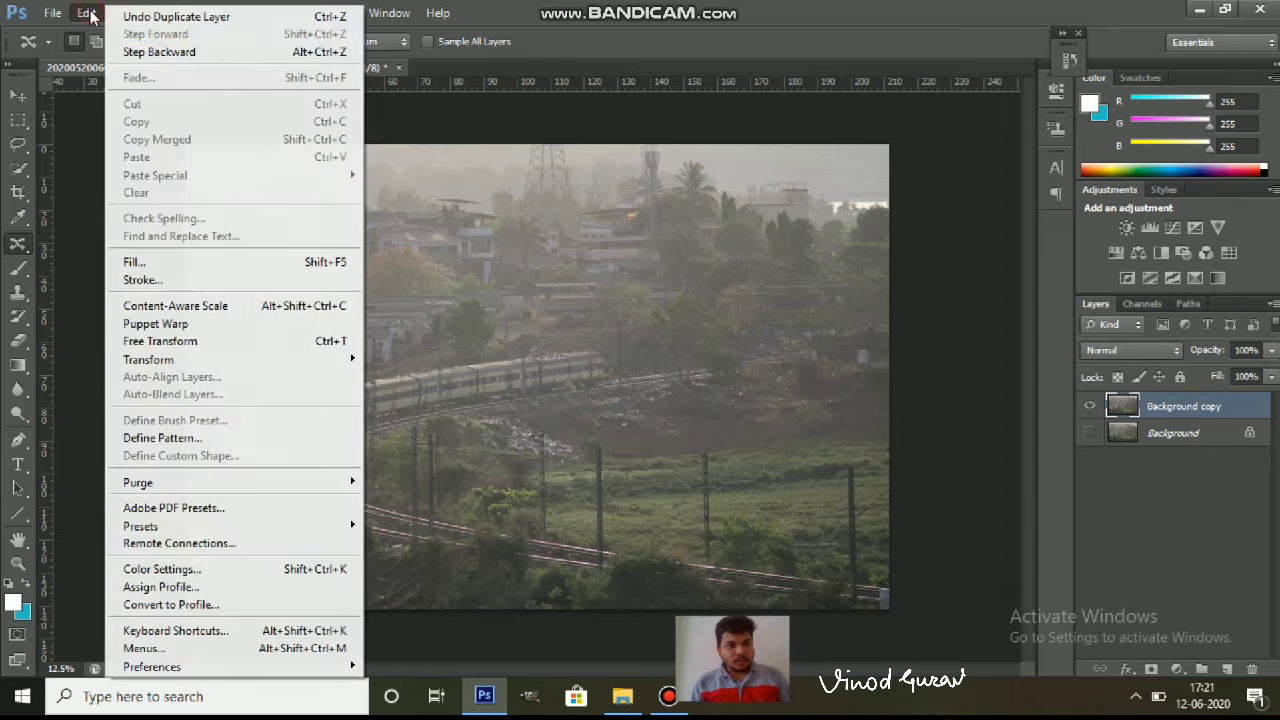
Step: Apply Levels to the Background copy with input black 39 and input white 201
left_click(86, 12)
left_click(139, 16)
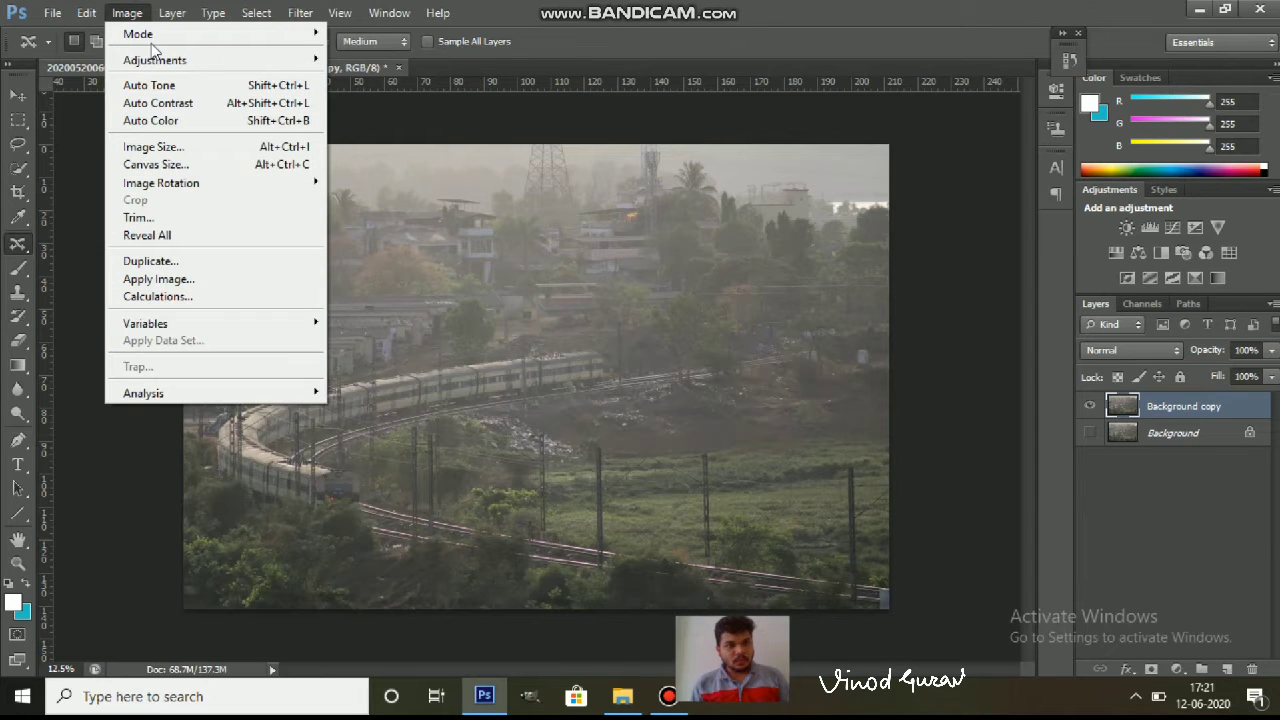
left_click(450, 84)
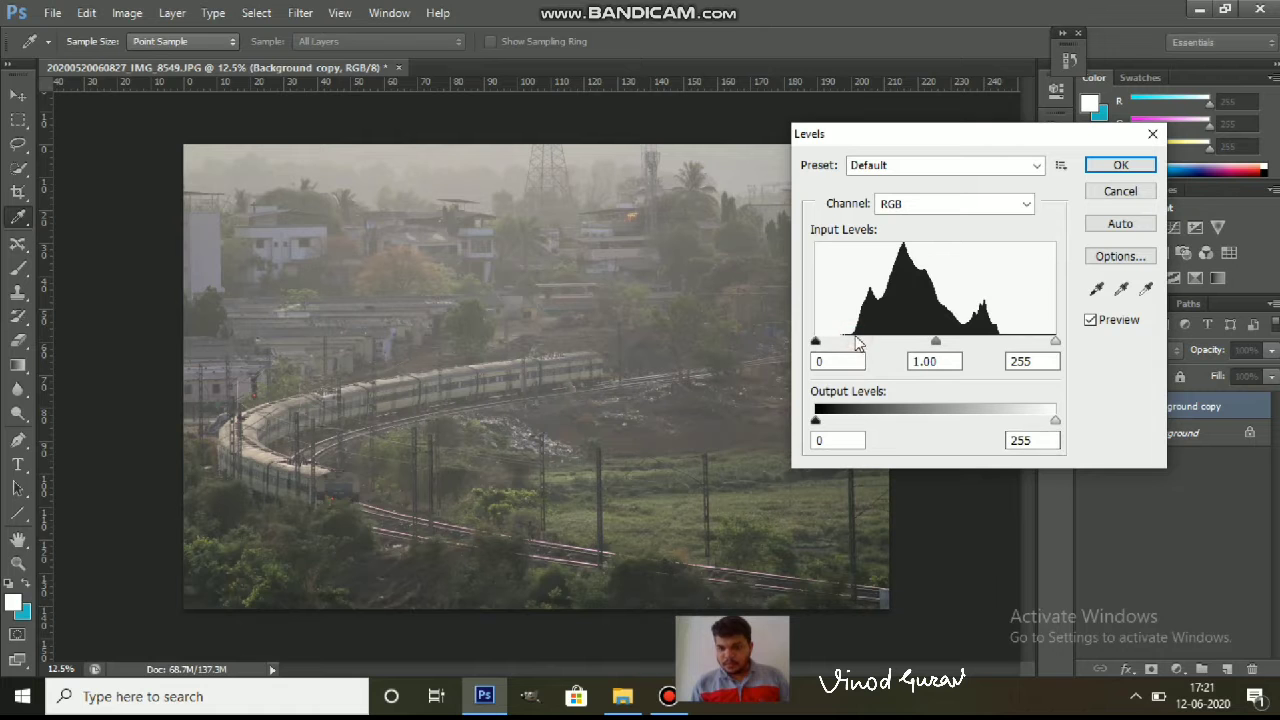
left_click_drag(815, 341, 851, 348)
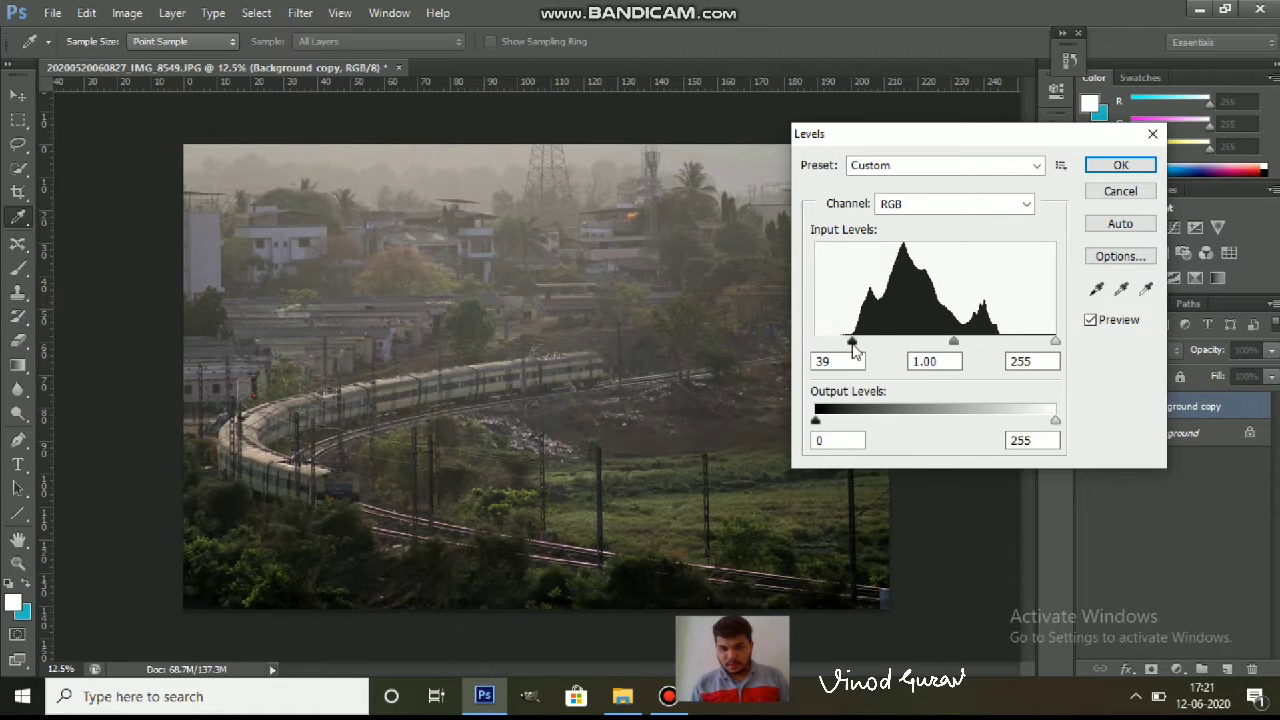
left_click_drag(1058, 345, 1006, 348)
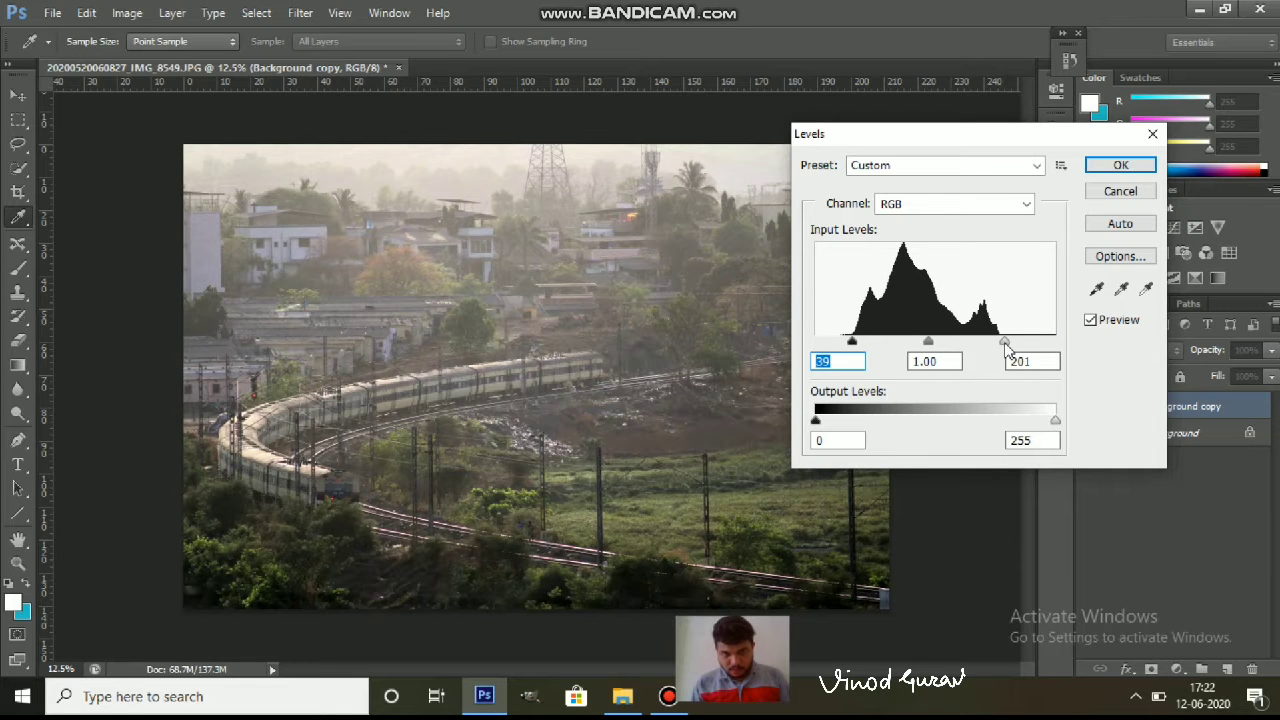
left_click(1120, 165)
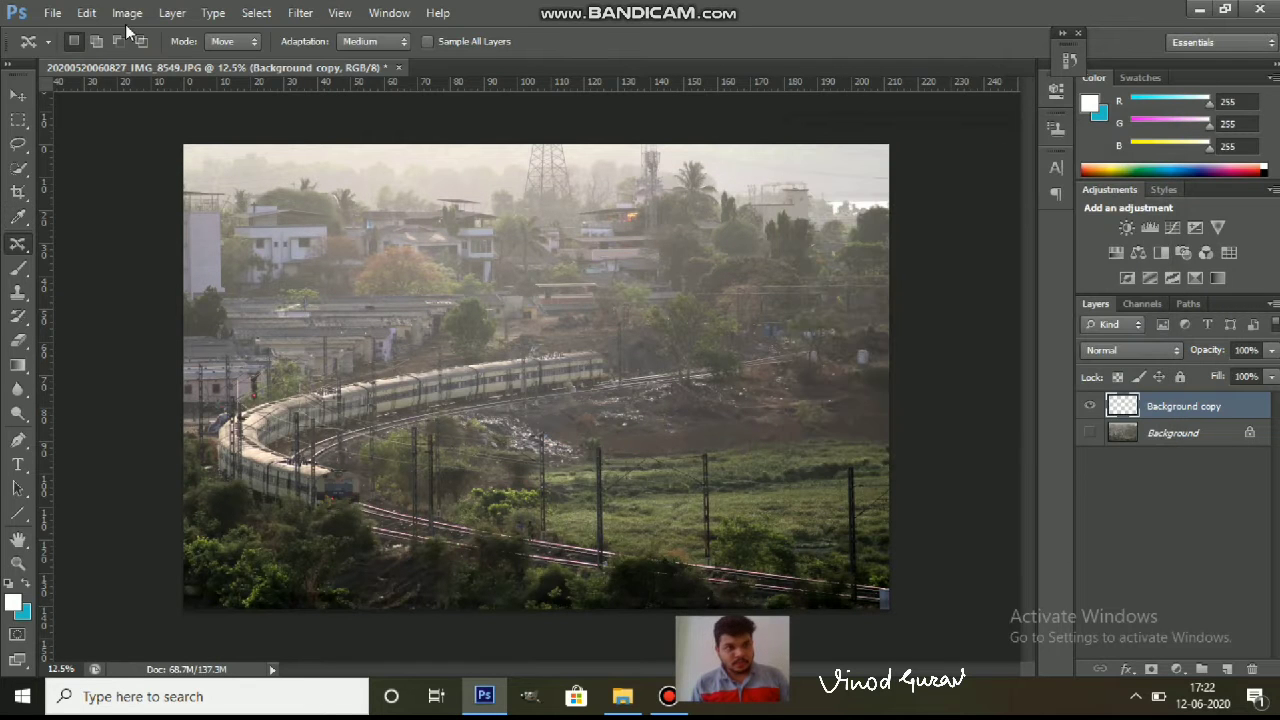
Step: Apply a Curves adjustment with a midpoint at input 123, output 102
left_click(126, 13)
mouse_move(155, 60)
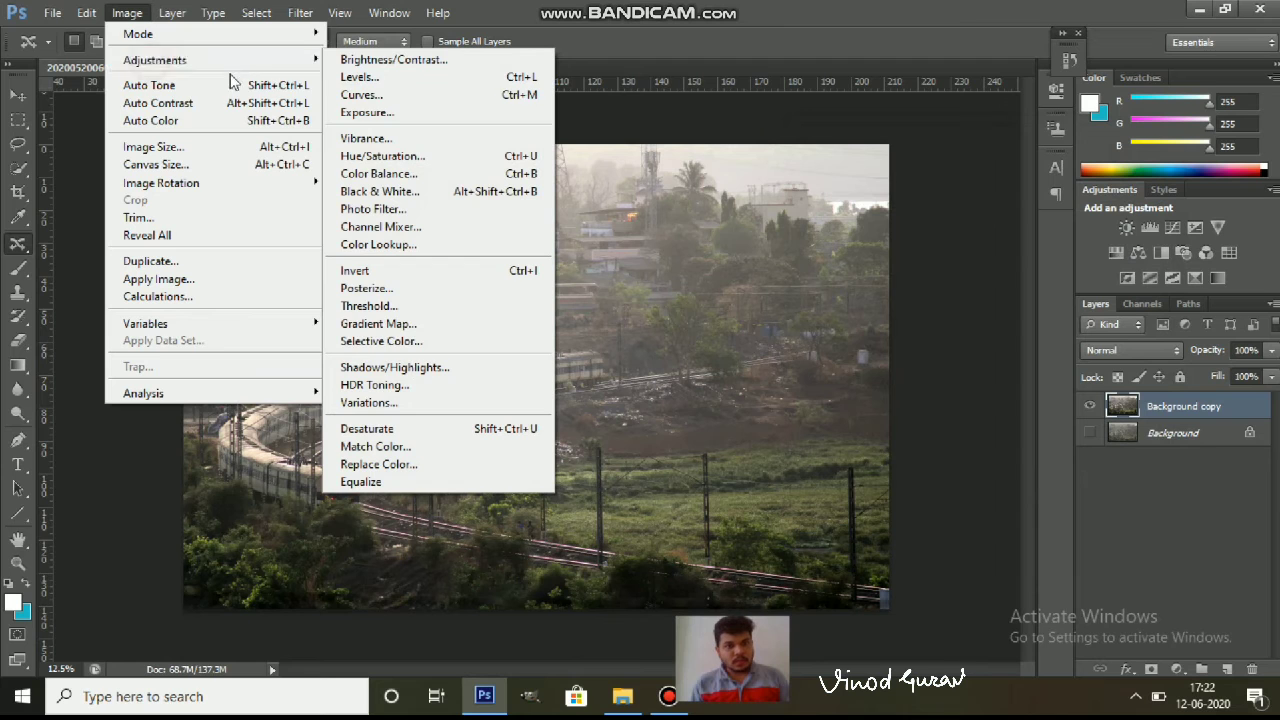
left_click(390, 95)
mouse_move(999, 287)
left_mouse_down()
mouse_move(953, 272)
mouse_move(1014, 337)
mouse_move(1045, 347)
mouse_move(987, 278)
mouse_move(1013, 298)
left_mouse_up()
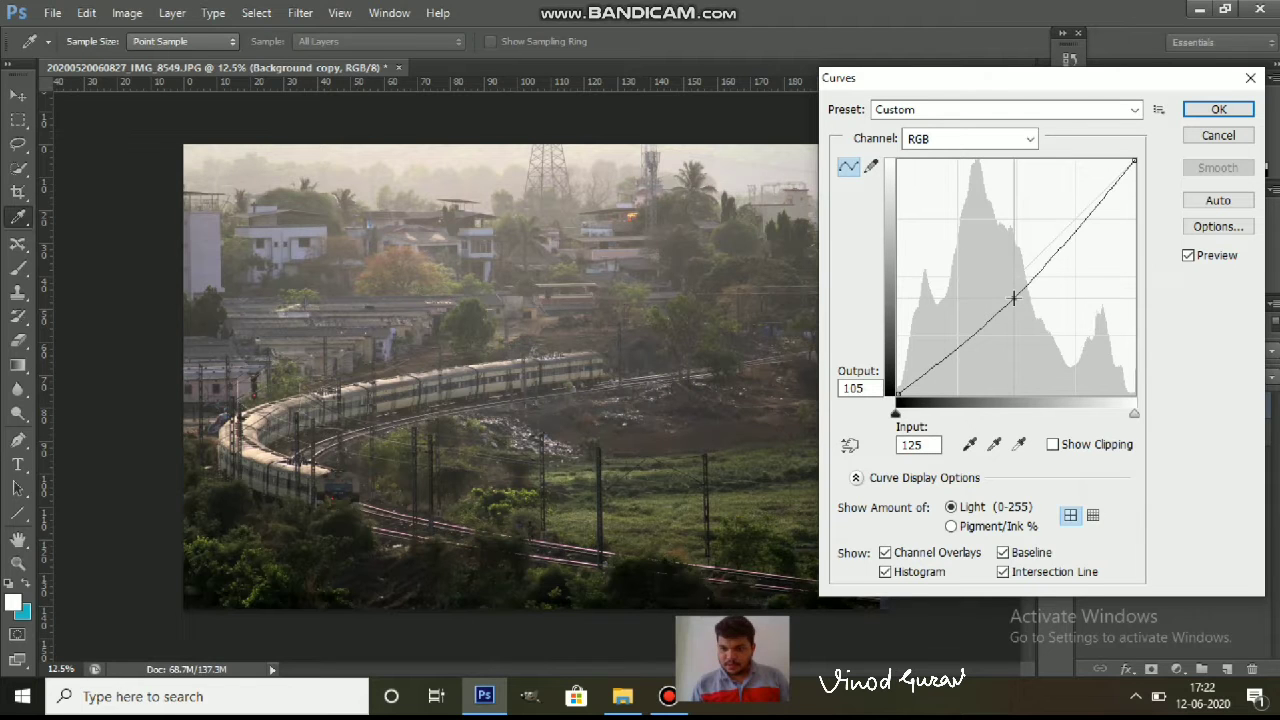
left_click_drag(1013, 298, 1012, 300)
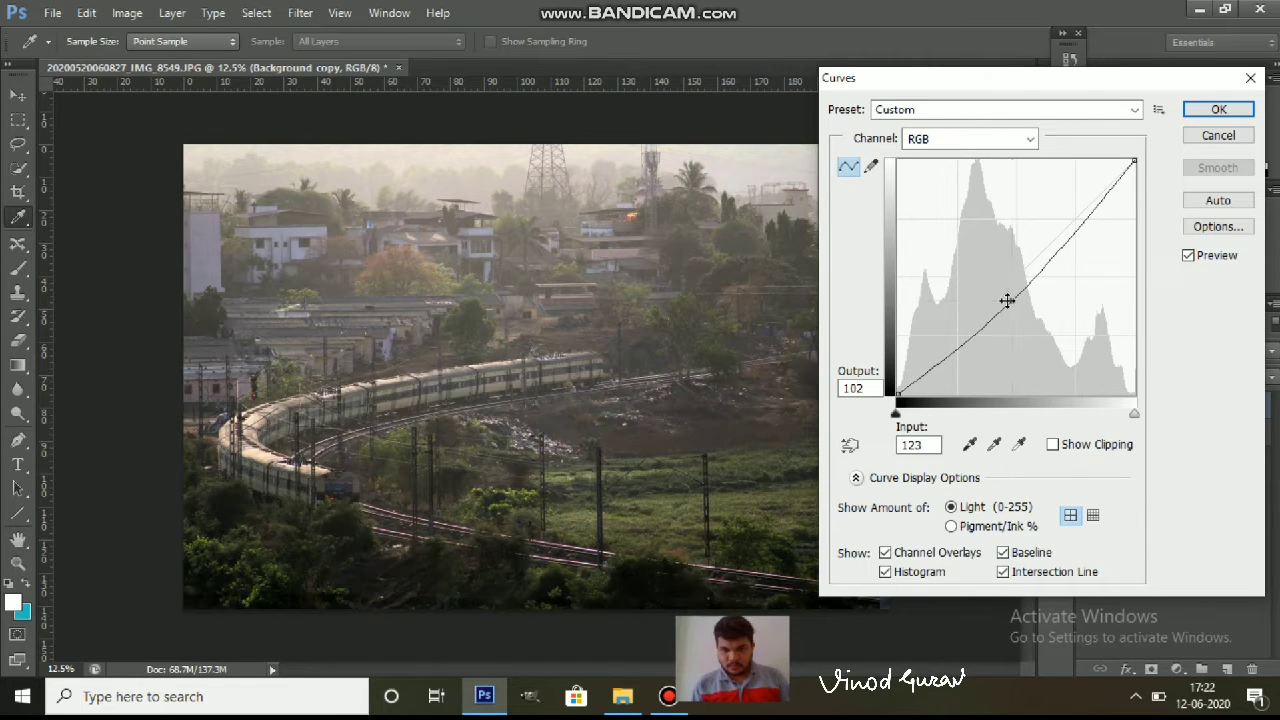
left_click(1196, 110)
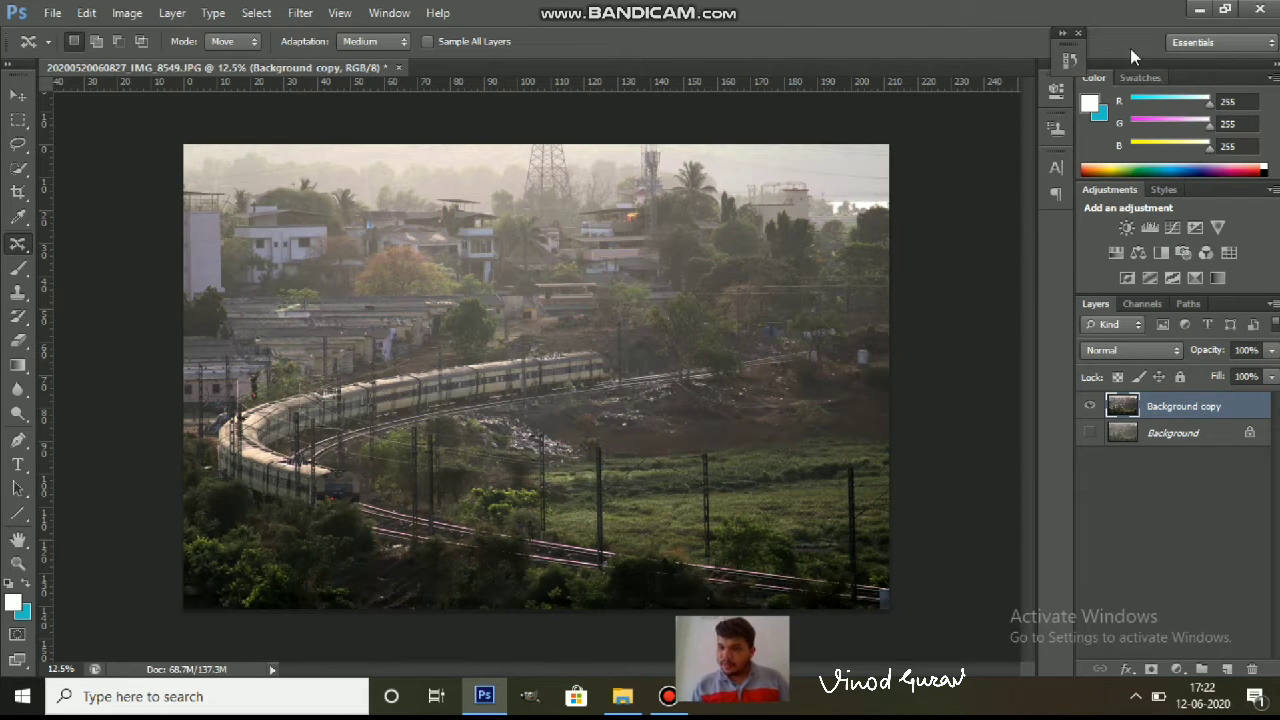
Step: Add a Hue/Saturation adjustment layer above the Background copy, leaving its defaults
left_click(1176, 669)
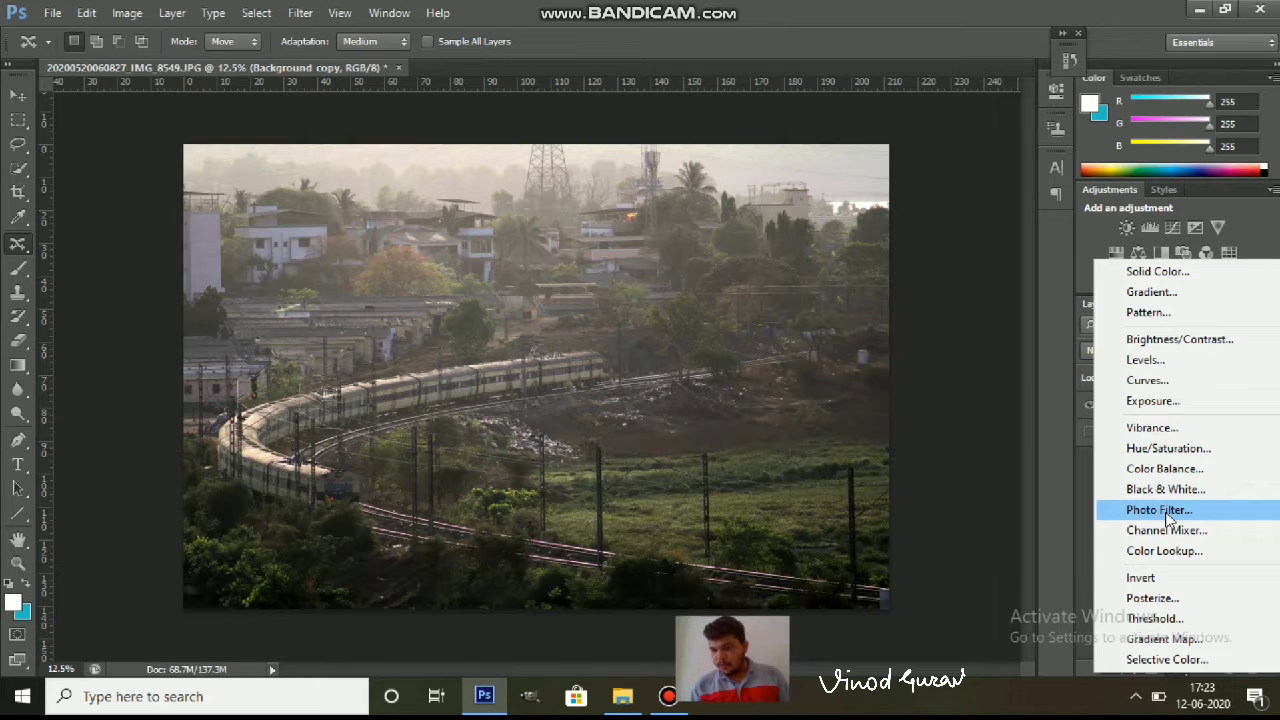
left_click(1157, 449)
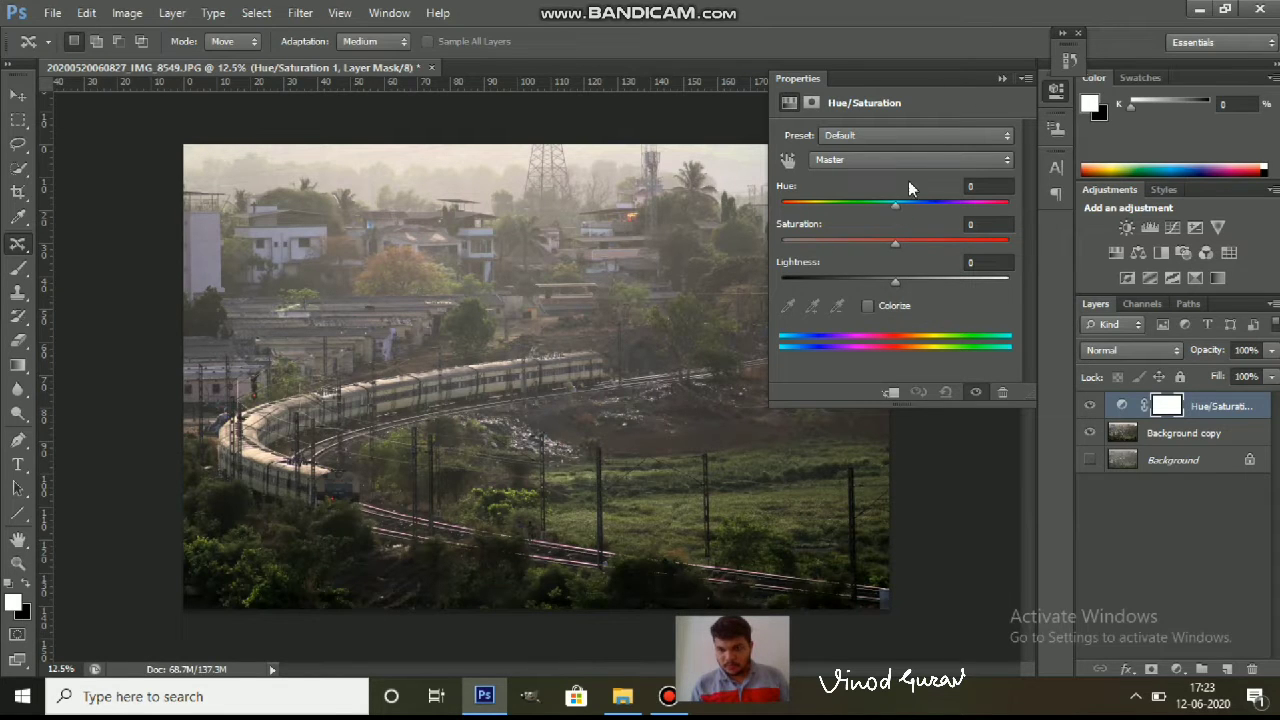
left_click(914, 159)
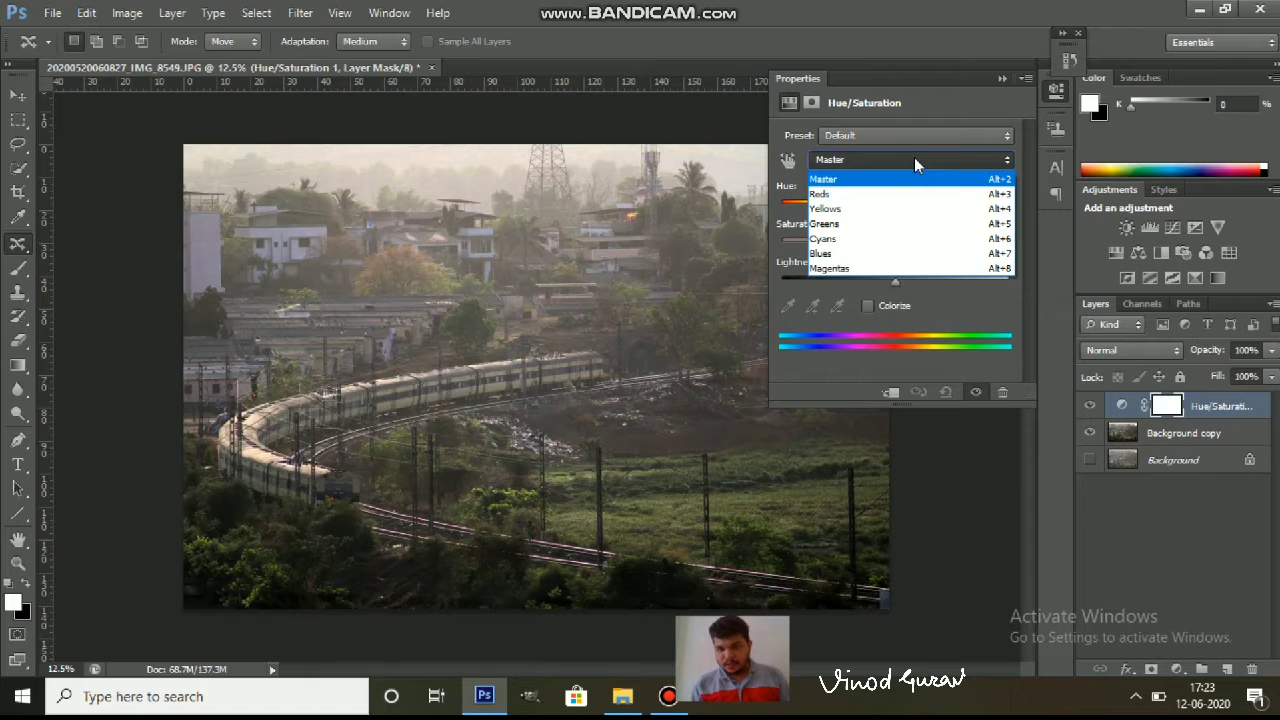
Step: Set the Master range to Hue +11, Saturation +21 and Lightness -1
left_click(851, 185)
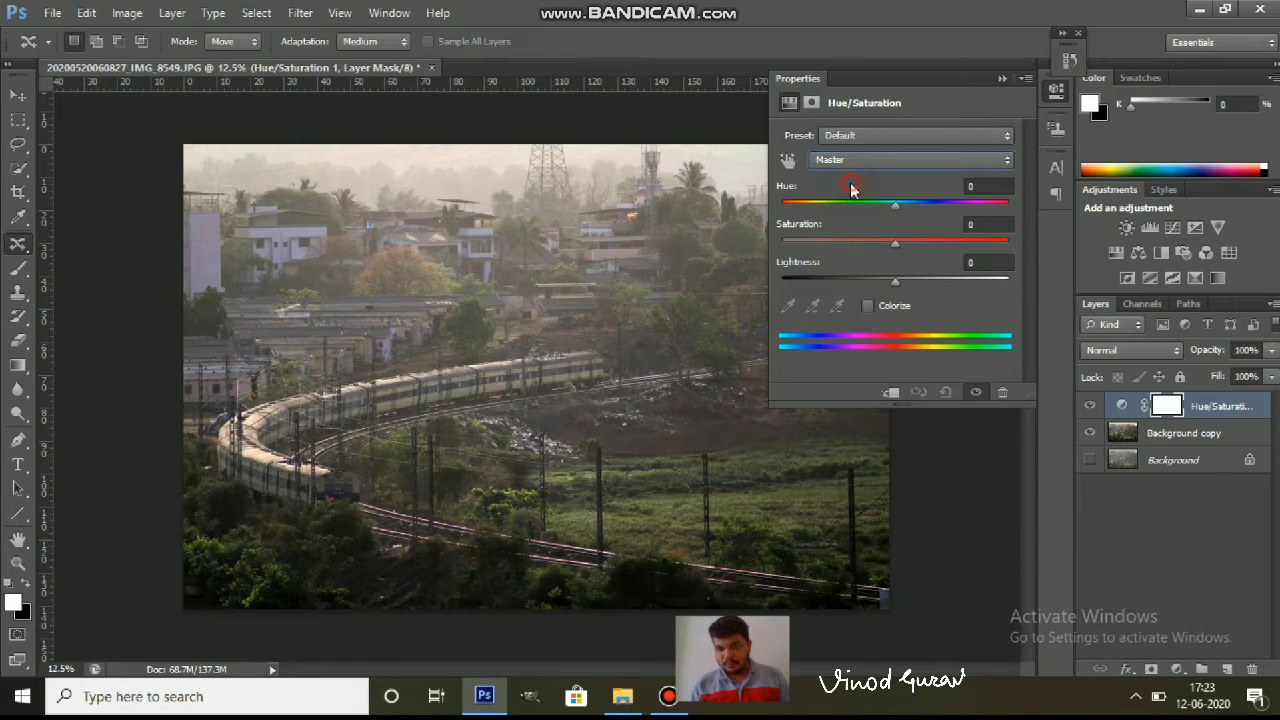
mouse_move(895, 203)
left_mouse_down()
mouse_move(823, 203)
mouse_move(961, 207)
mouse_move(835, 210)
mouse_move(960, 205)
mouse_move(858, 203)
mouse_move(928, 209)
mouse_move(893, 201)
mouse_move(924, 209)
mouse_move(908, 207)
left_mouse_up()
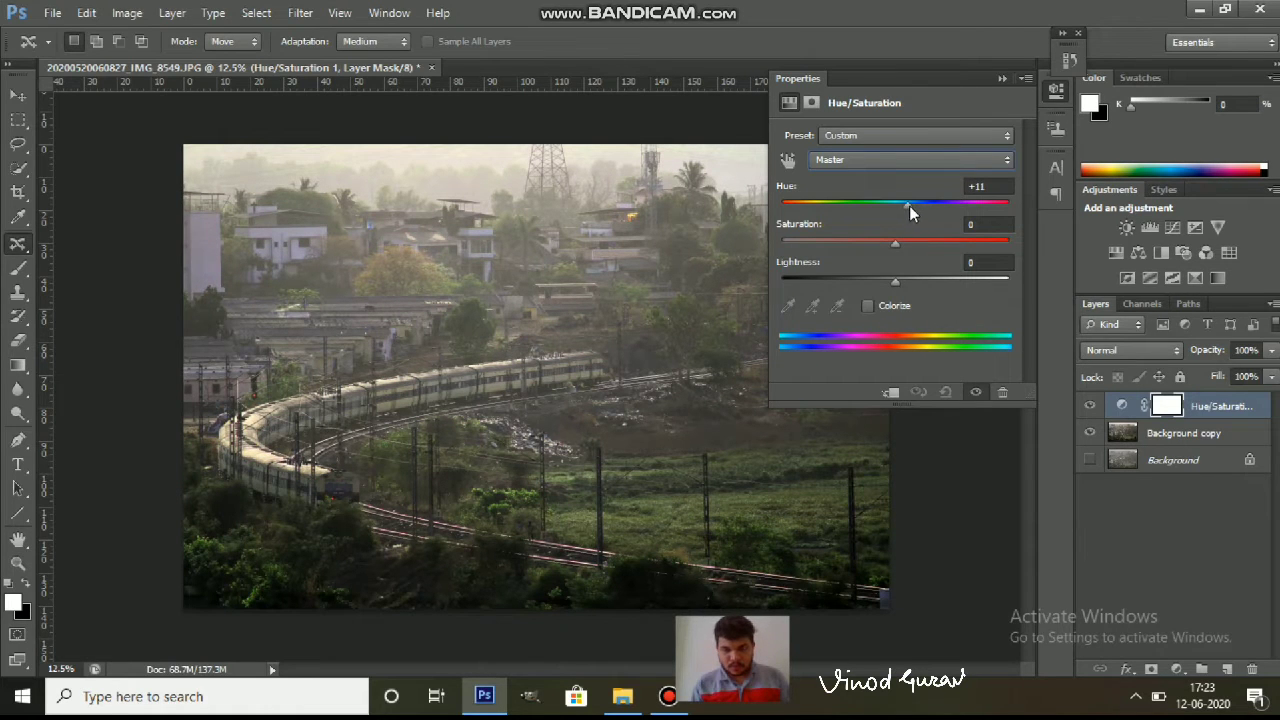
mouse_move(893, 243)
left_mouse_down()
mouse_move(841, 237)
mouse_move(1018, 241)
mouse_move(904, 241)
mouse_move(939, 258)
left_mouse_up()
left_click_drag(939, 251, 930, 247)
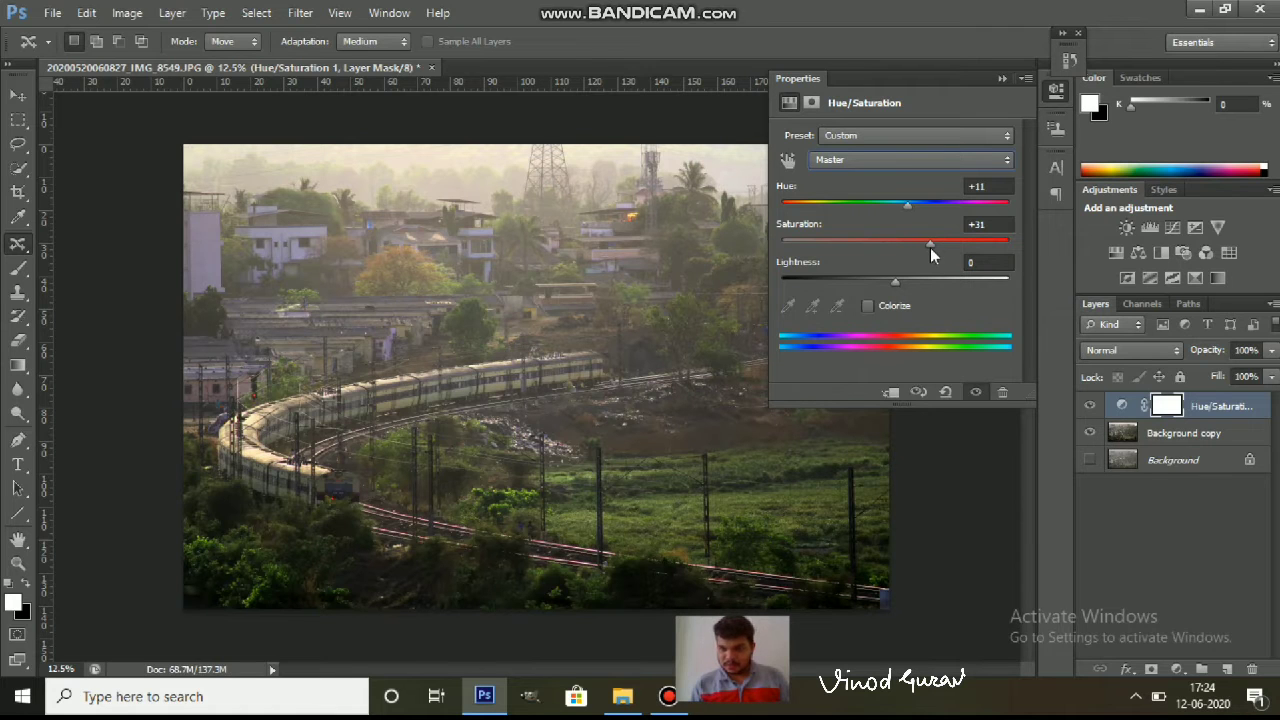
left_click_drag(930, 247, 894, 284)
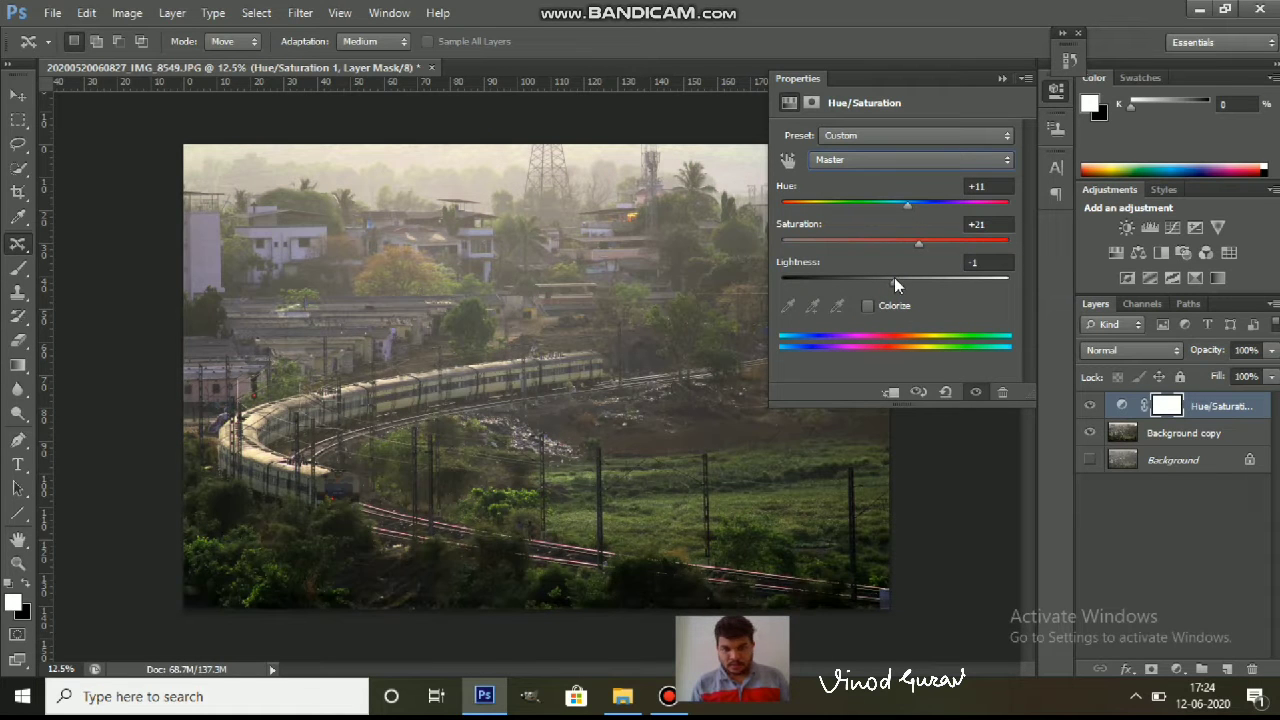
left_click(855, 160)
Step: Shift the Reds range to Hue +40, Saturation +7 and Lightness +7
left_click(855, 196)
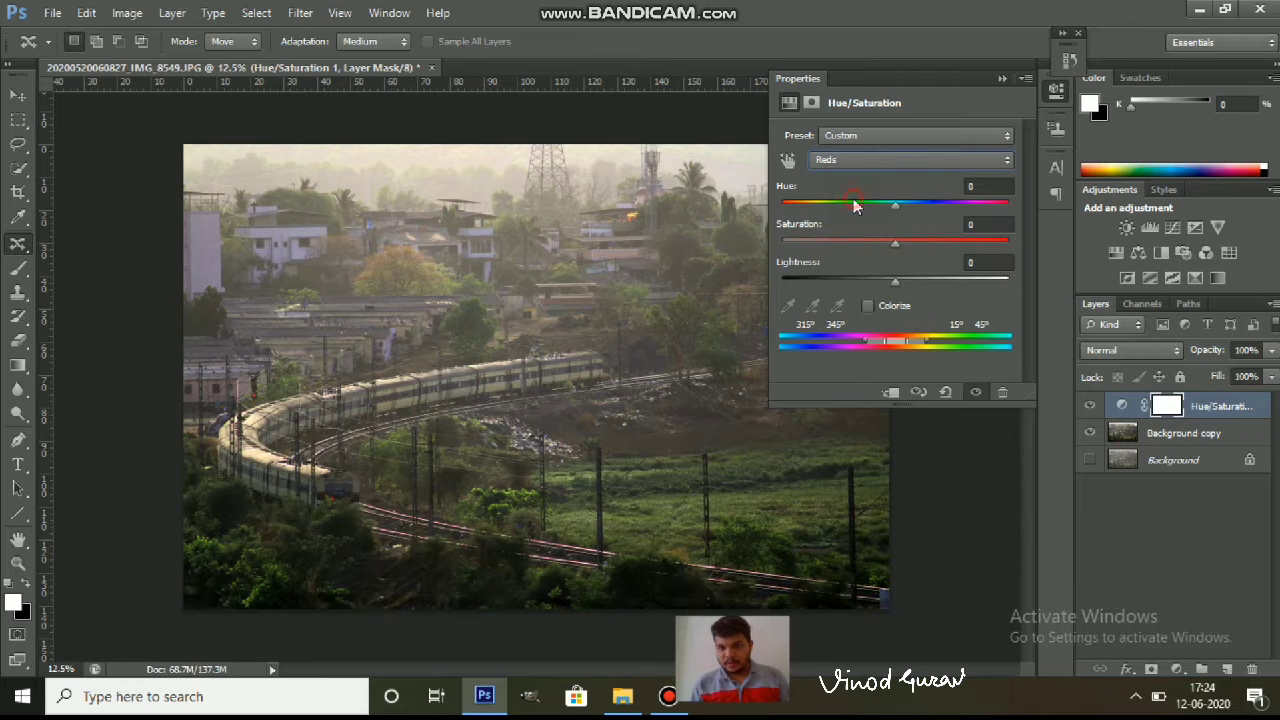
left_click_drag(895, 205, 854, 205)
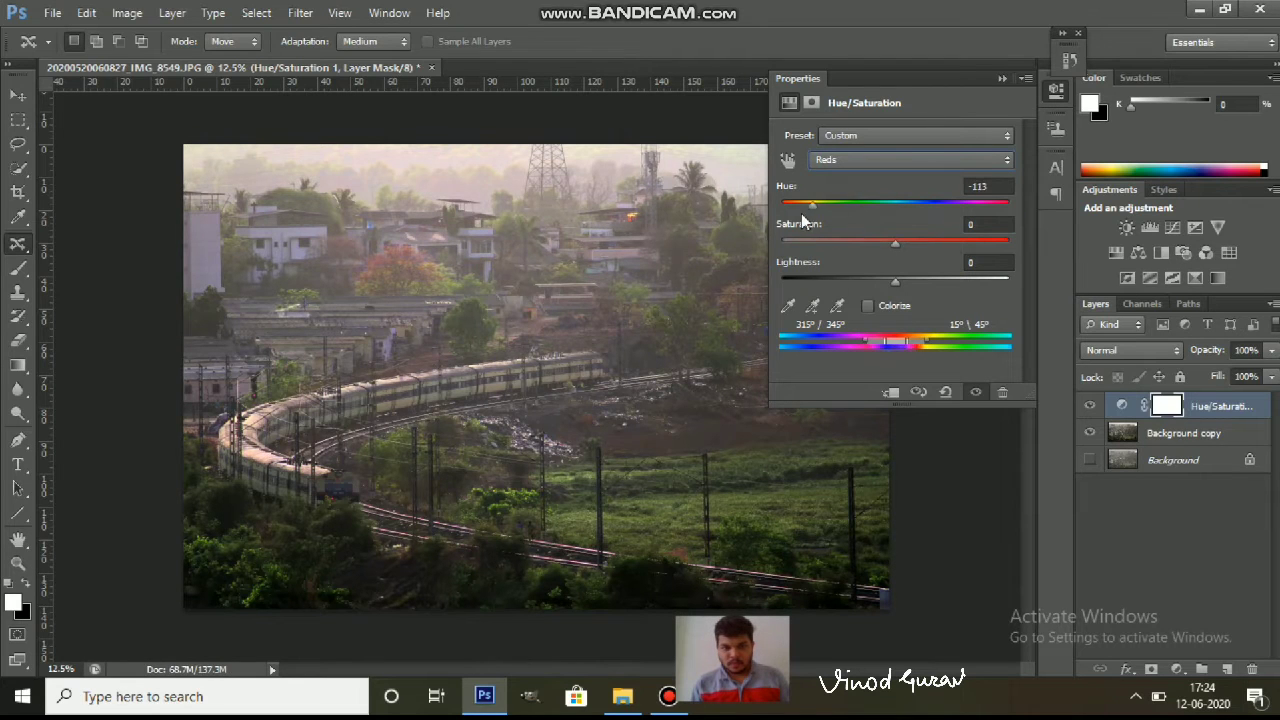
mouse_move(853, 205)
left_mouse_down()
mouse_move(884, 240)
mouse_move(978, 250)
mouse_move(812, 251)
mouse_move(1040, 262)
mouse_move(870, 254)
mouse_move(1025, 263)
mouse_move(922, 264)
mouse_move(818, 230)
mouse_move(943, 239)
mouse_move(903, 226)
mouse_move(940, 210)
mouse_move(986, 243)
mouse_move(776, 243)
mouse_move(920, 254)
mouse_move(903, 240)
left_mouse_up()
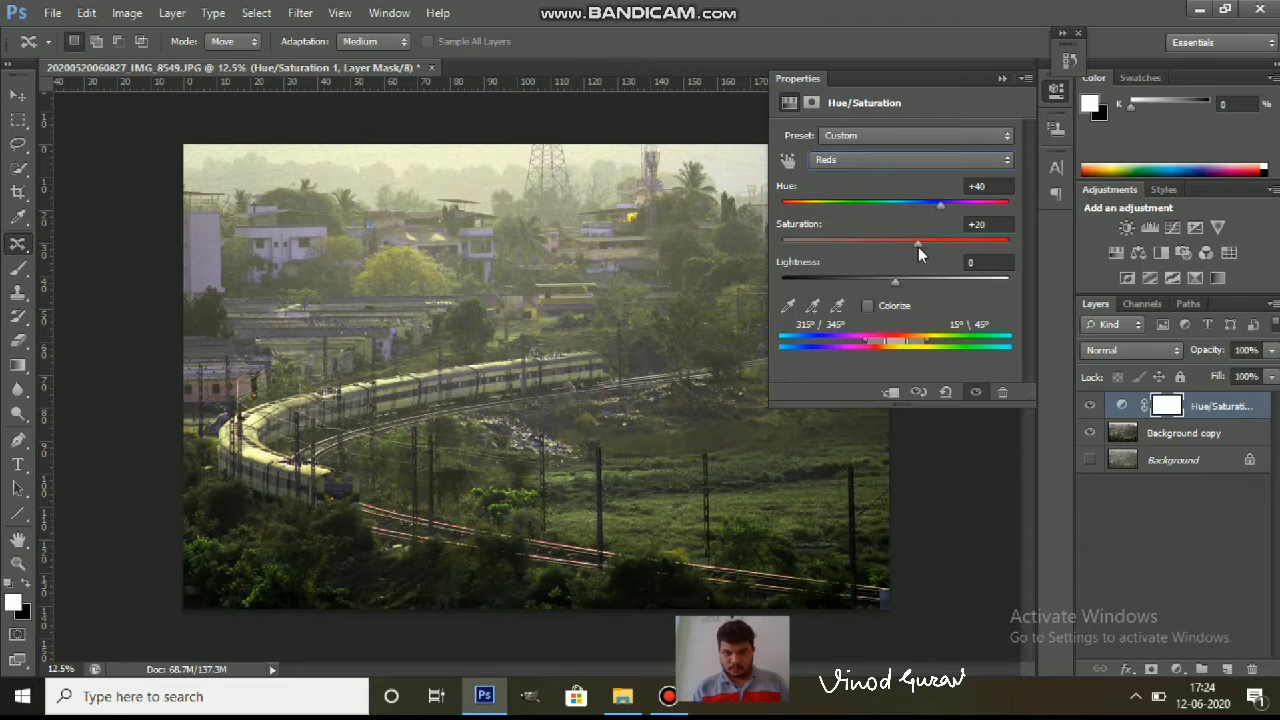
mouse_move(888, 290)
left_mouse_down()
mouse_move(854, 281)
mouse_move(1023, 269)
mouse_move(860, 271)
mouse_move(891, 288)
left_mouse_up()
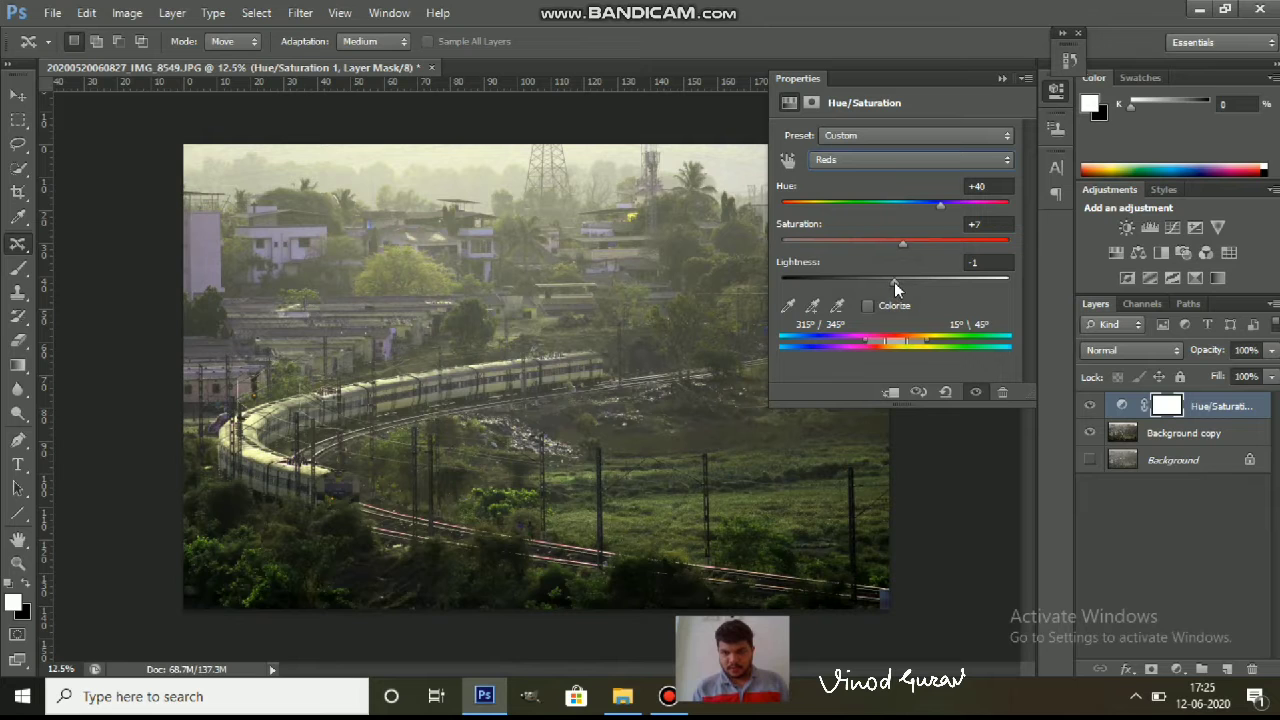
mouse_move(894, 282)
left_mouse_down()
mouse_move(882, 279)
mouse_move(905, 286)
left_mouse_up()
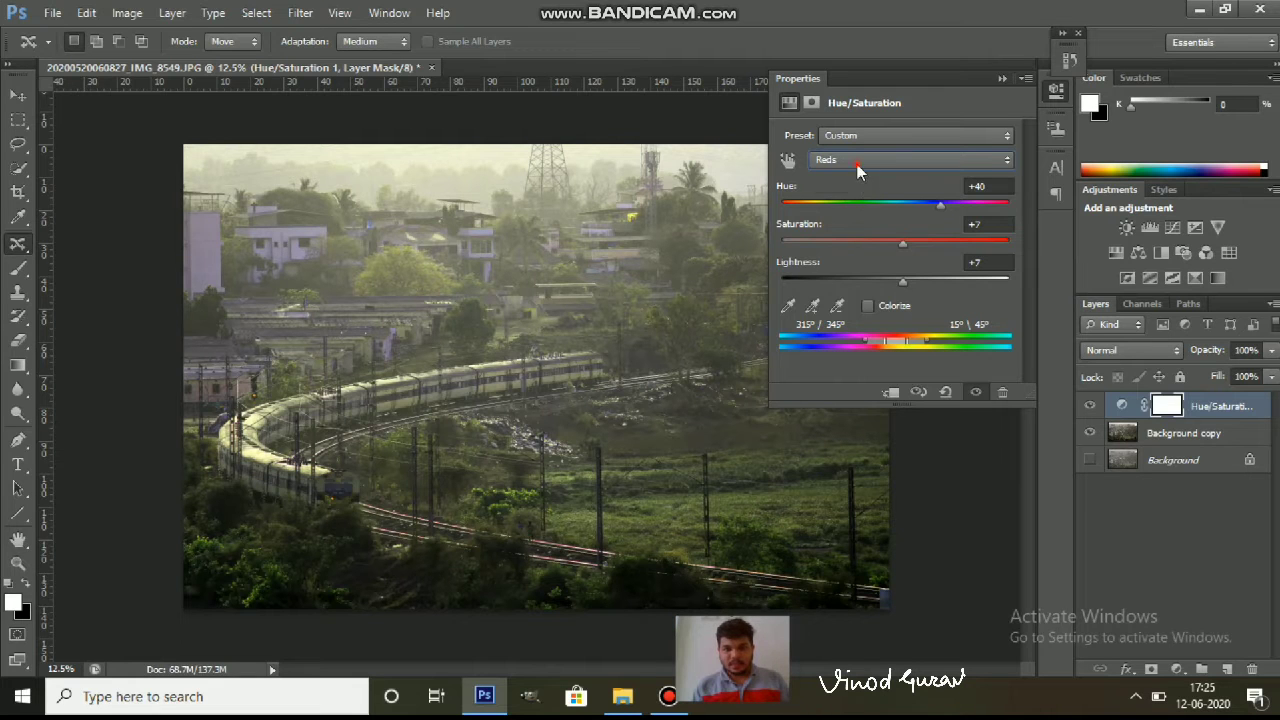
left_click(857, 164)
left_click(838, 214)
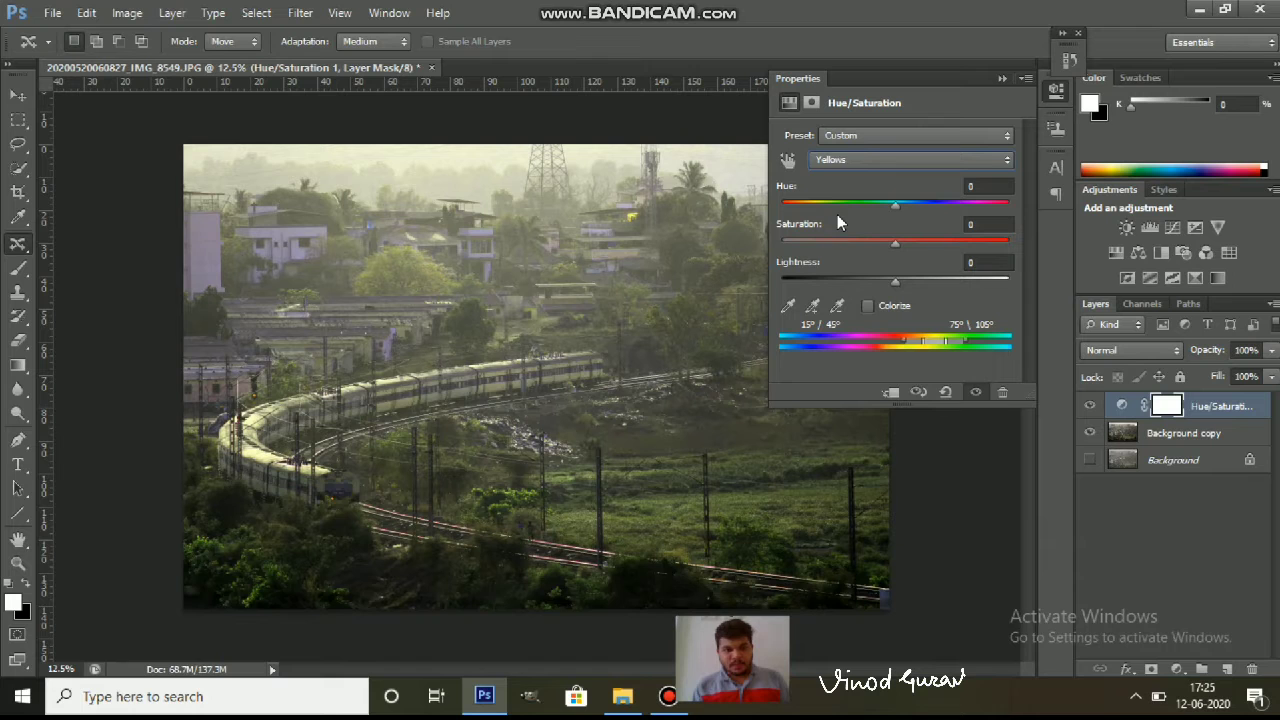
Step: Set the Yellows range to Hue -34 and Saturation +24
mouse_move(896, 206)
left_mouse_down()
mouse_move(965, 206)
mouse_move(830, 184)
mouse_move(856, 194)
left_mouse_up()
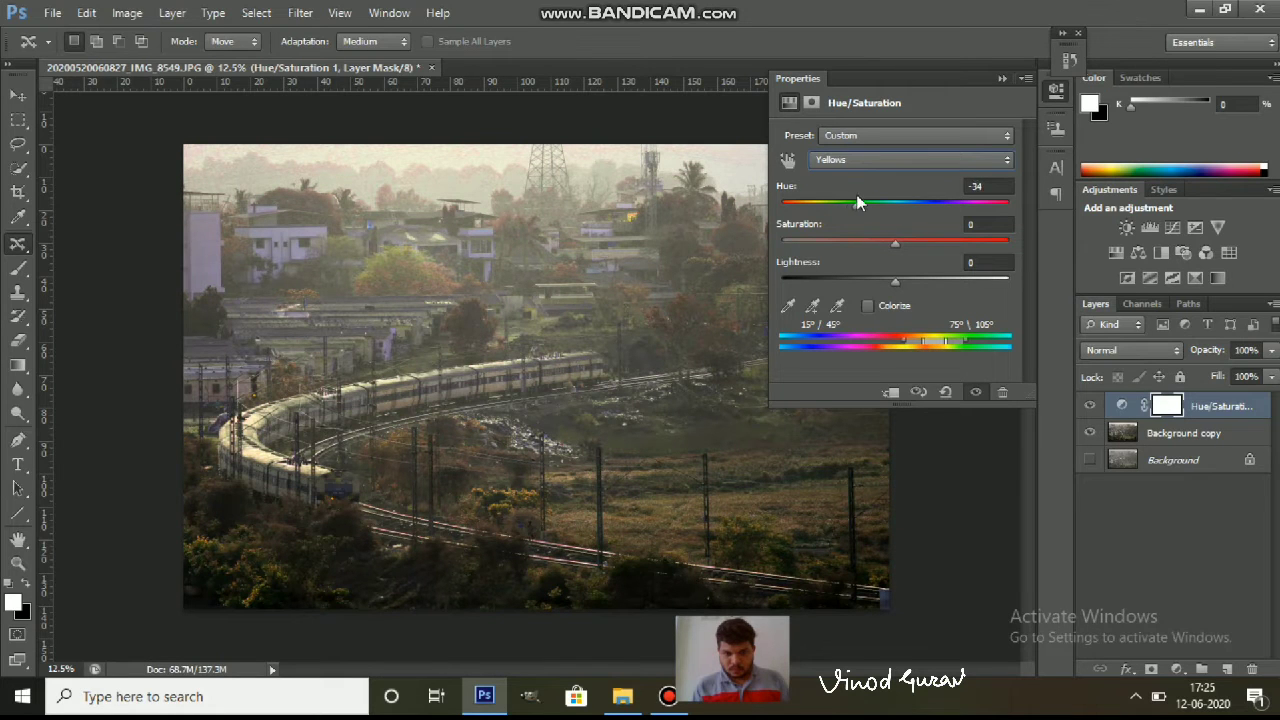
mouse_move(878, 241)
left_mouse_down()
mouse_move(844, 232)
mouse_move(944, 243)
left_mouse_up()
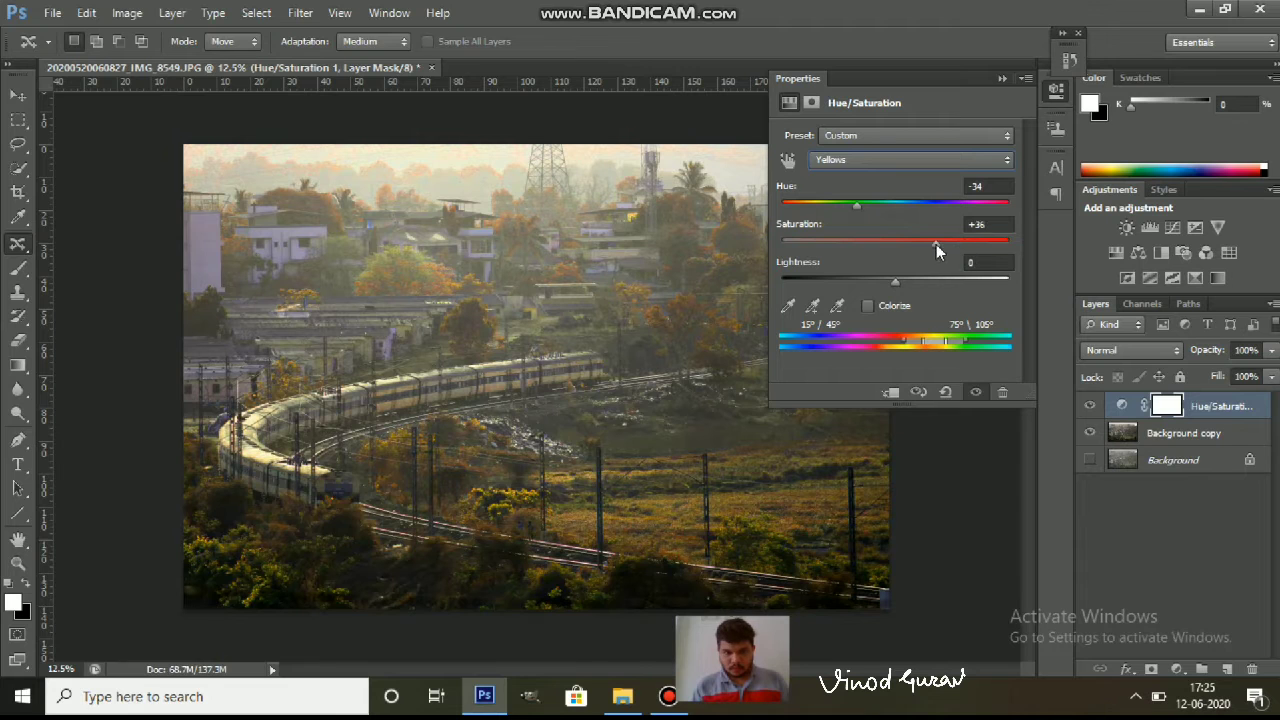
mouse_move(908, 244)
left_mouse_down()
mouse_move(928, 246)
mouse_move(906, 282)
mouse_move(927, 281)
mouse_move(787, 285)
mouse_move(858, 282)
mouse_move(895, 297)
left_mouse_up()
left_click(866, 162)
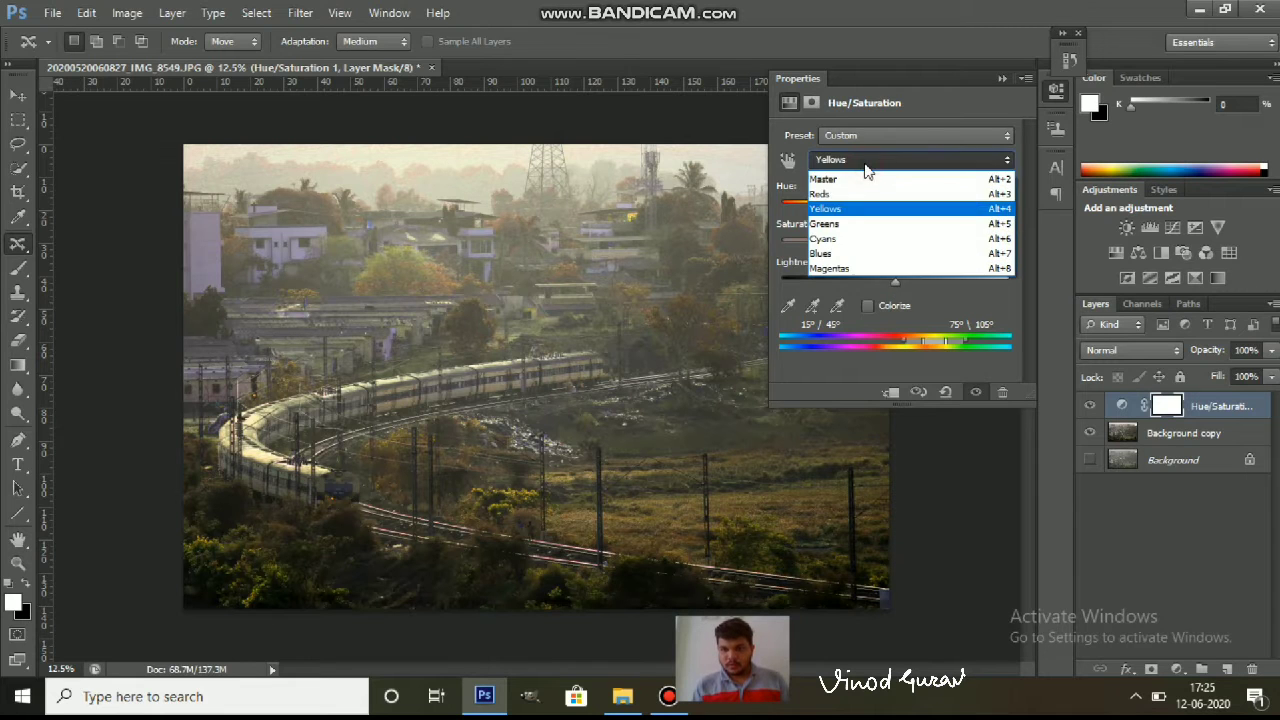
Step: Recolour the Greens range with Hue +32, Saturation +25 and Lightness -1
left_click(842, 229)
left_click_drag(897, 203, 968, 204)
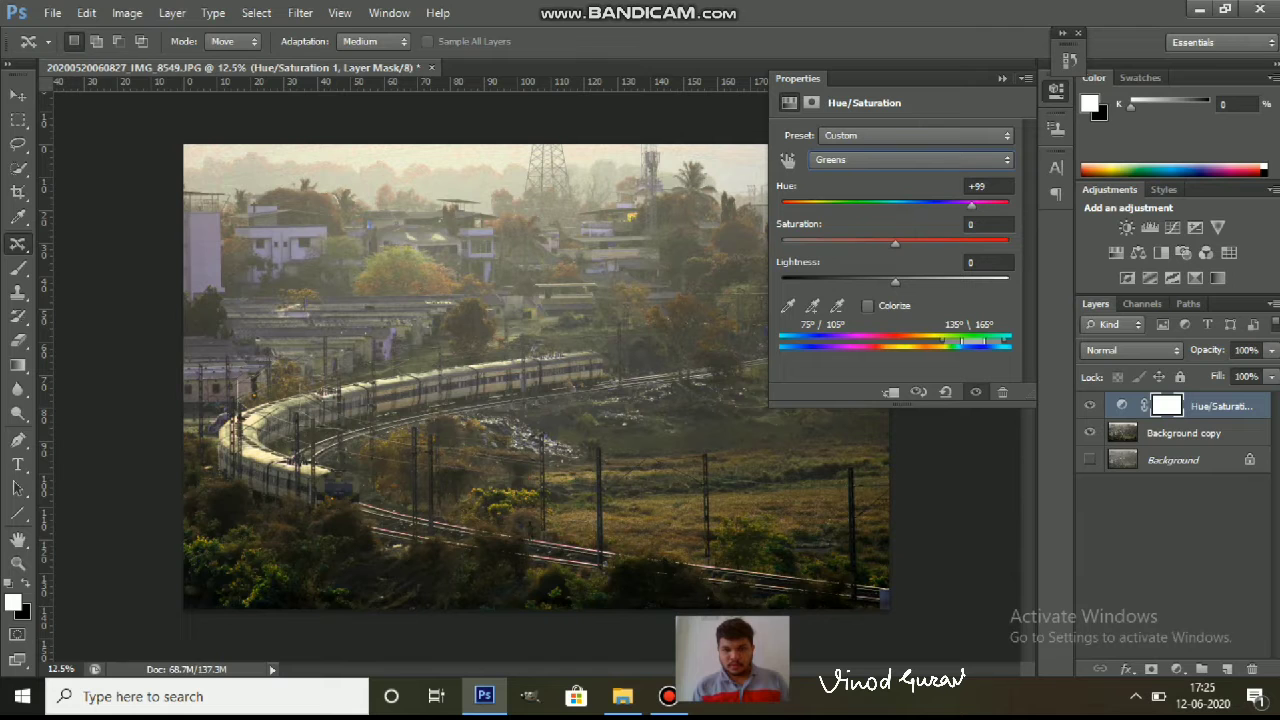
mouse_move(970, 205)
left_mouse_down()
mouse_move(812, 205)
mouse_move(886, 204)
left_mouse_up()
left_click_drag(954, 237, 954, 230)
key("Down")
key("Down")
key("Down")
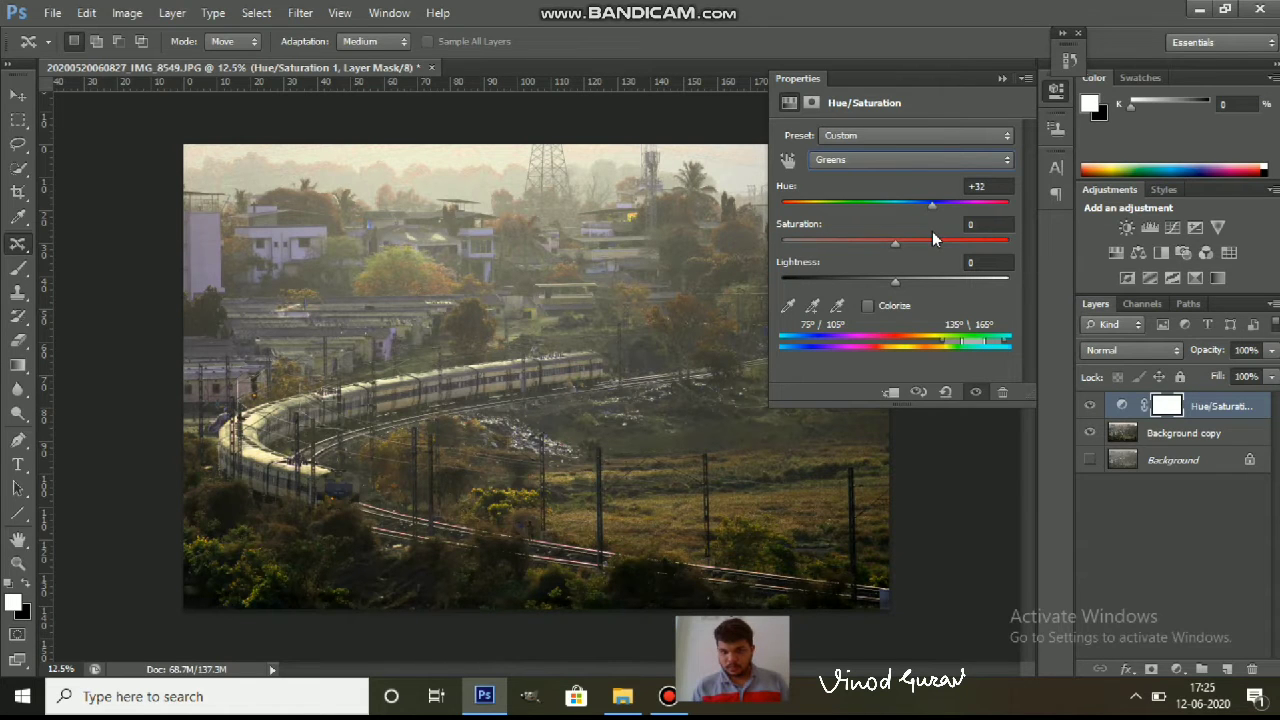
left_click_drag(895, 243, 1009, 245)
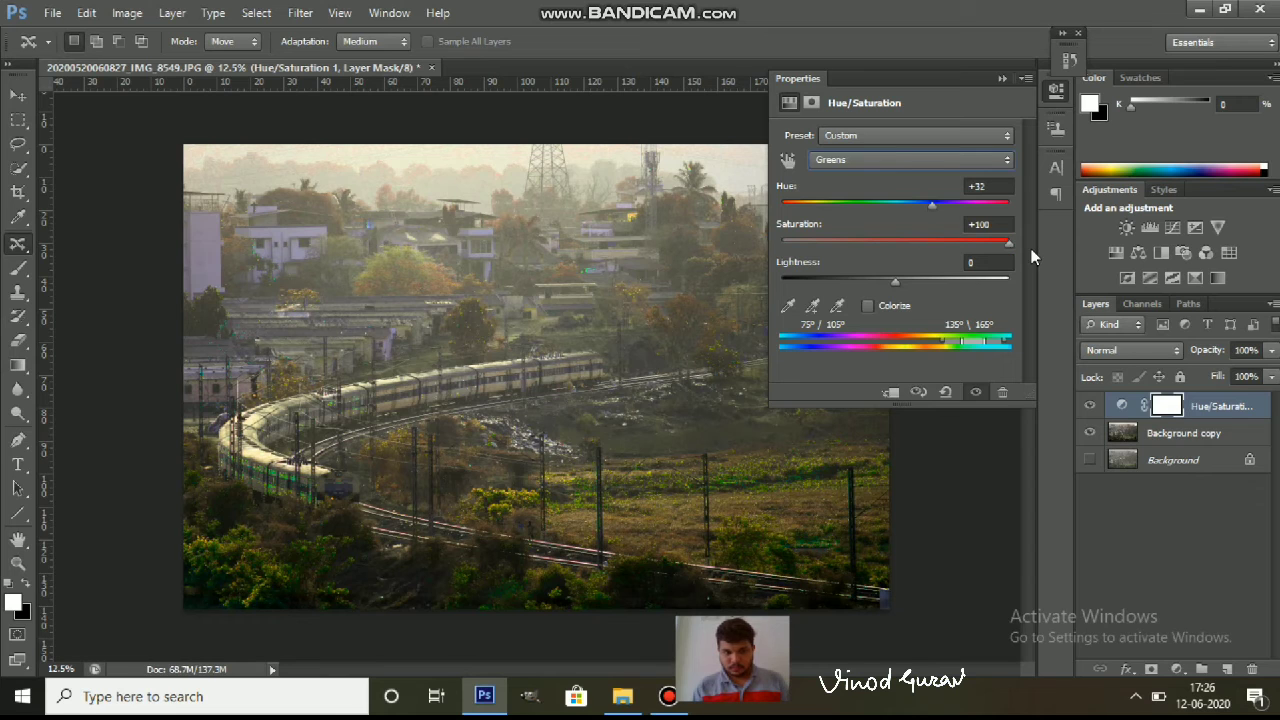
mouse_move(895, 243)
left_mouse_down()
mouse_move(1009, 243)
mouse_move(972, 278)
mouse_move(934, 283)
left_mouse_up()
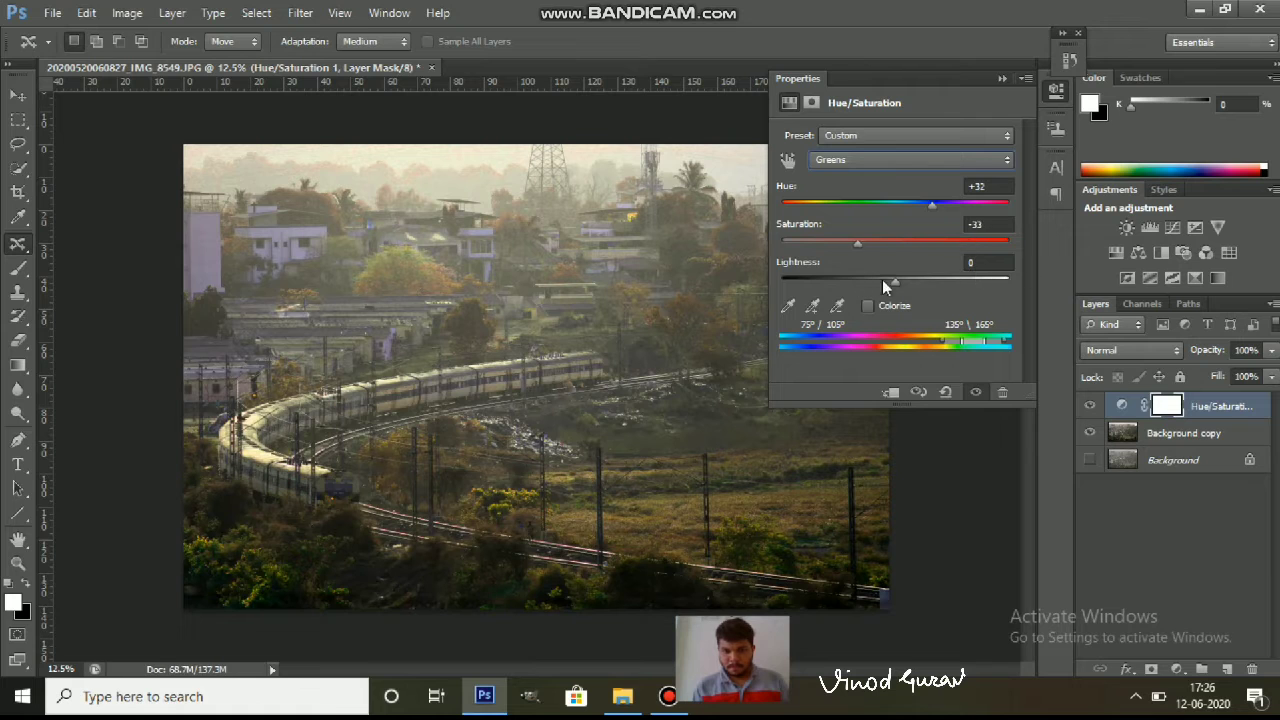
mouse_move(934, 283)
left_mouse_down()
mouse_move(880, 299)
mouse_move(1095, 281)
mouse_move(775, 305)
left_mouse_up()
mouse_move(640, 304)
left_mouse_down()
mouse_move(911, 304)
mouse_move(886, 285)
mouse_move(1002, 283)
mouse_move(816, 282)
mouse_move(890, 290)
left_mouse_up()
left_click_drag(891, 287, 886, 287)
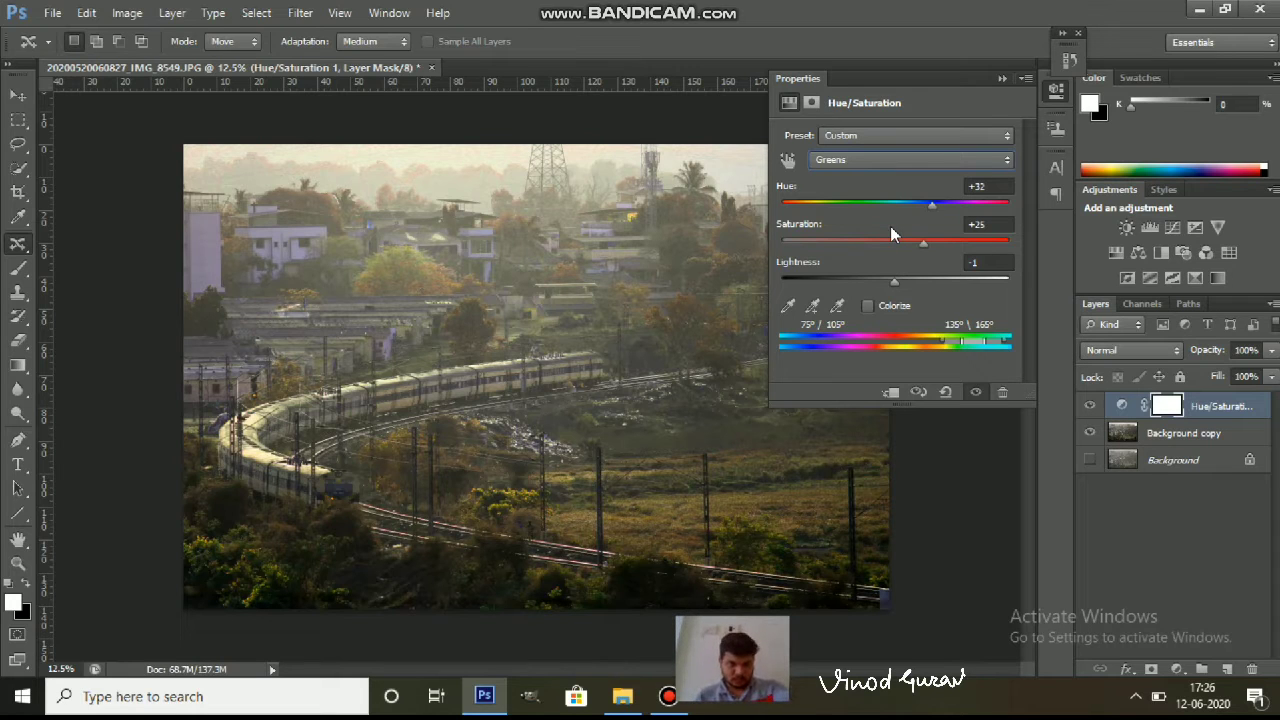
left_click(864, 159)
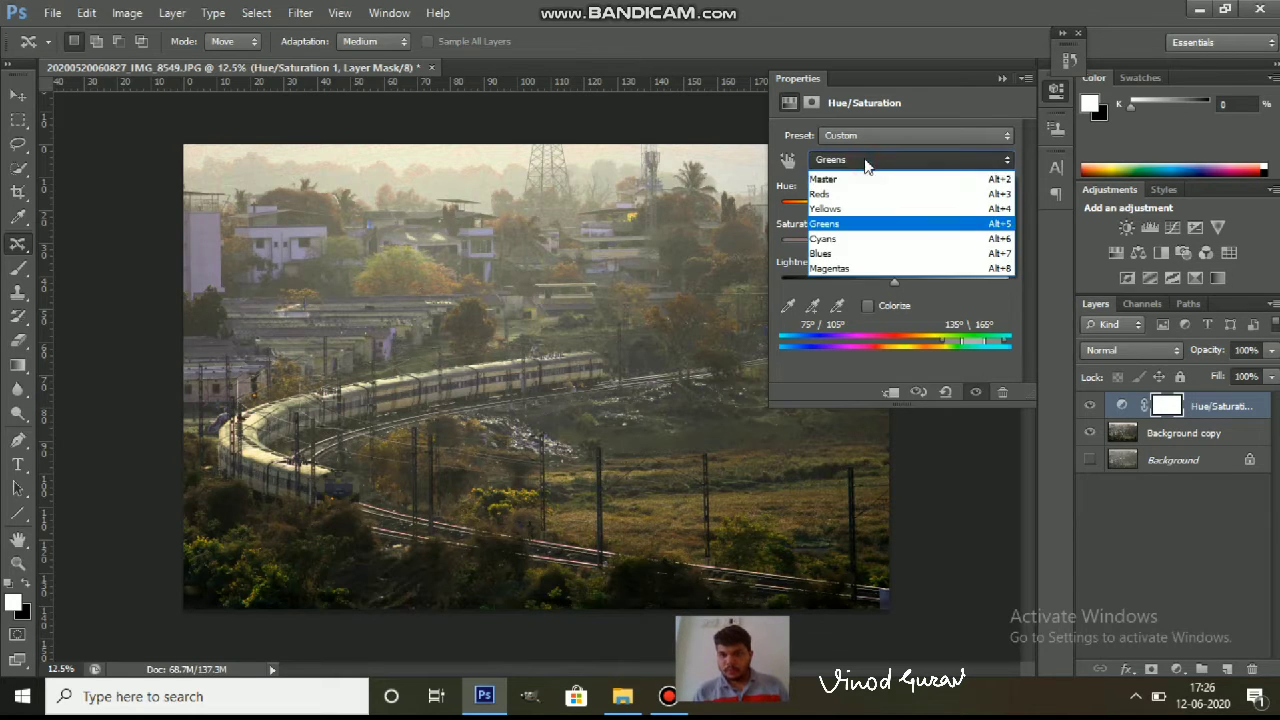
Step: Give the Blues range Saturation +7 and Lightness +6, keeping Hue at 0
left_click(832, 254)
mouse_move(896, 206)
left_mouse_down()
mouse_move(842, 217)
mouse_move(1048, 240)
mouse_move(747, 249)
mouse_move(906, 254)
left_mouse_up()
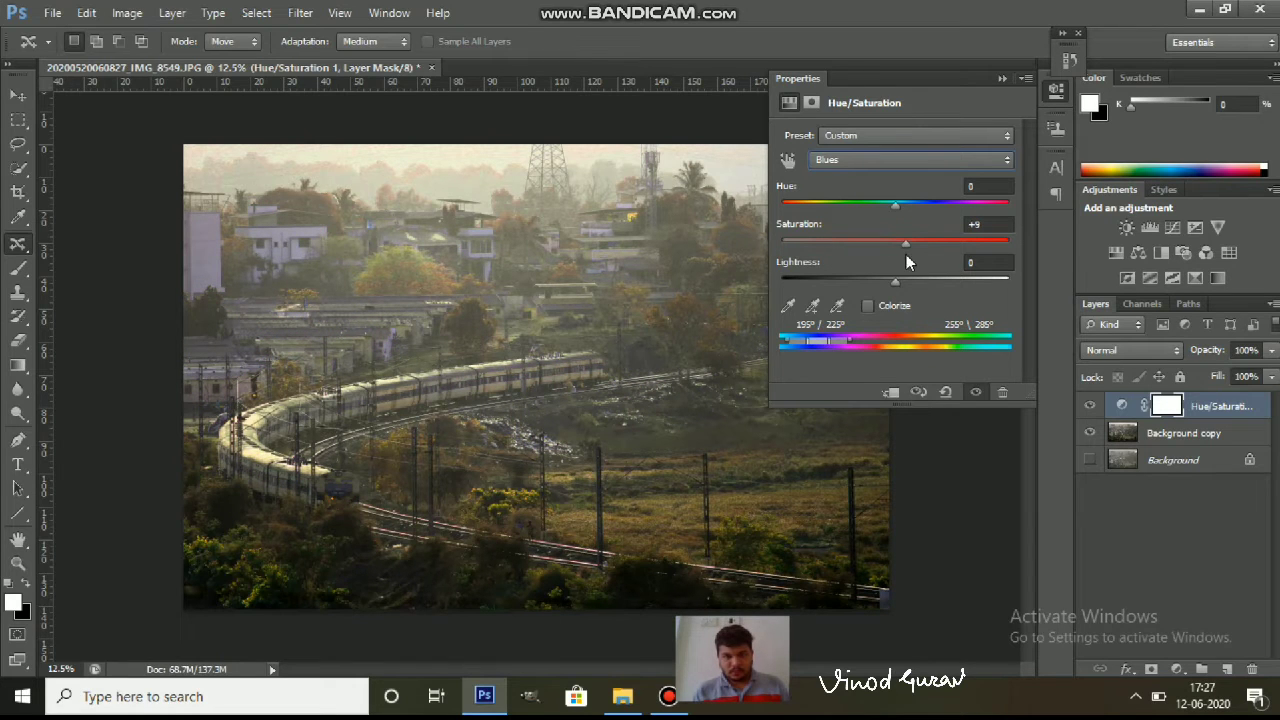
mouse_move(896, 280)
left_mouse_down()
mouse_move(1111, 282)
mouse_move(959, 288)
left_mouse_up()
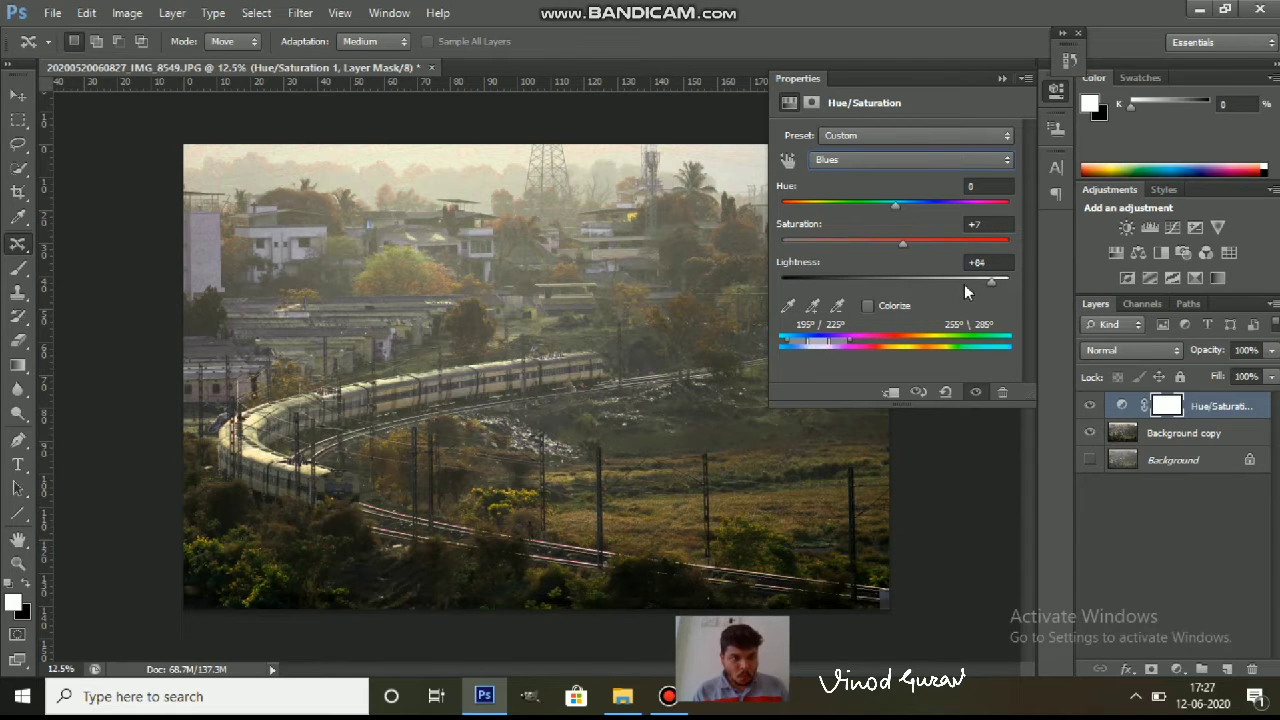
left_click_drag(963, 284, 903, 289)
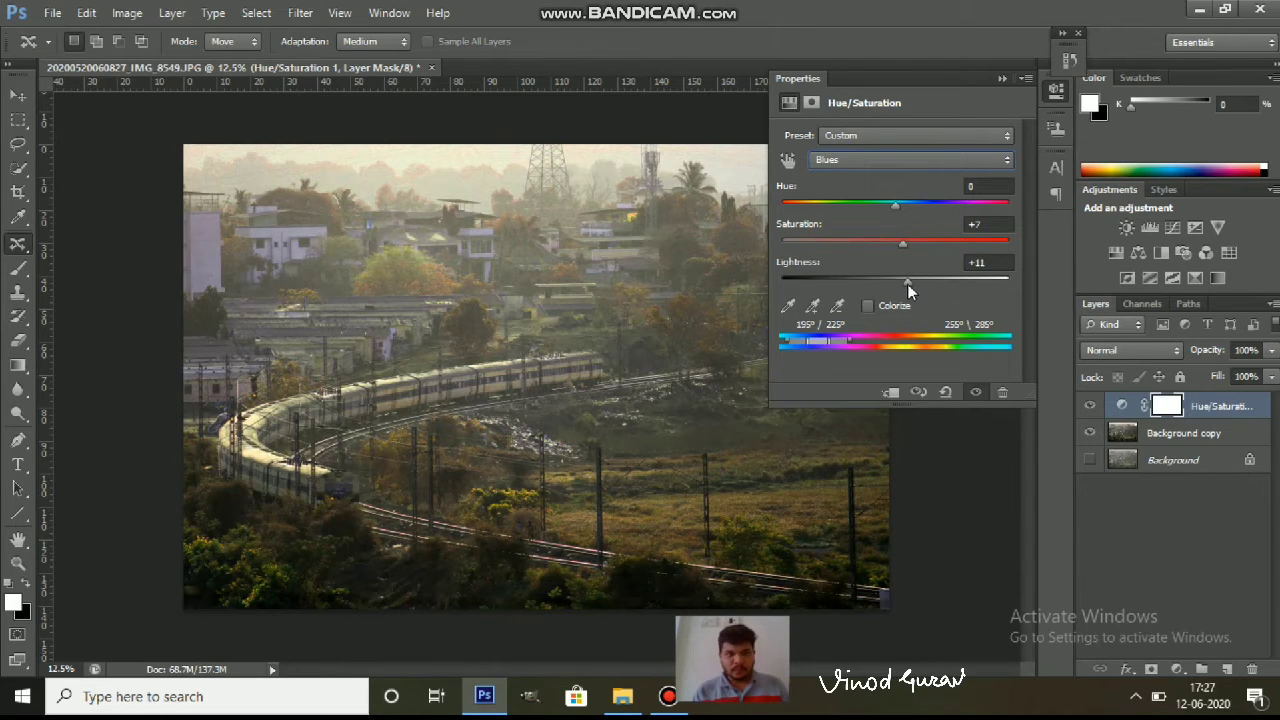
left_click(854, 159)
Step: Give the Magentas range Hue +3, Saturation +22 and Lightness -3 in Hue/Saturation
left_click(834, 270)
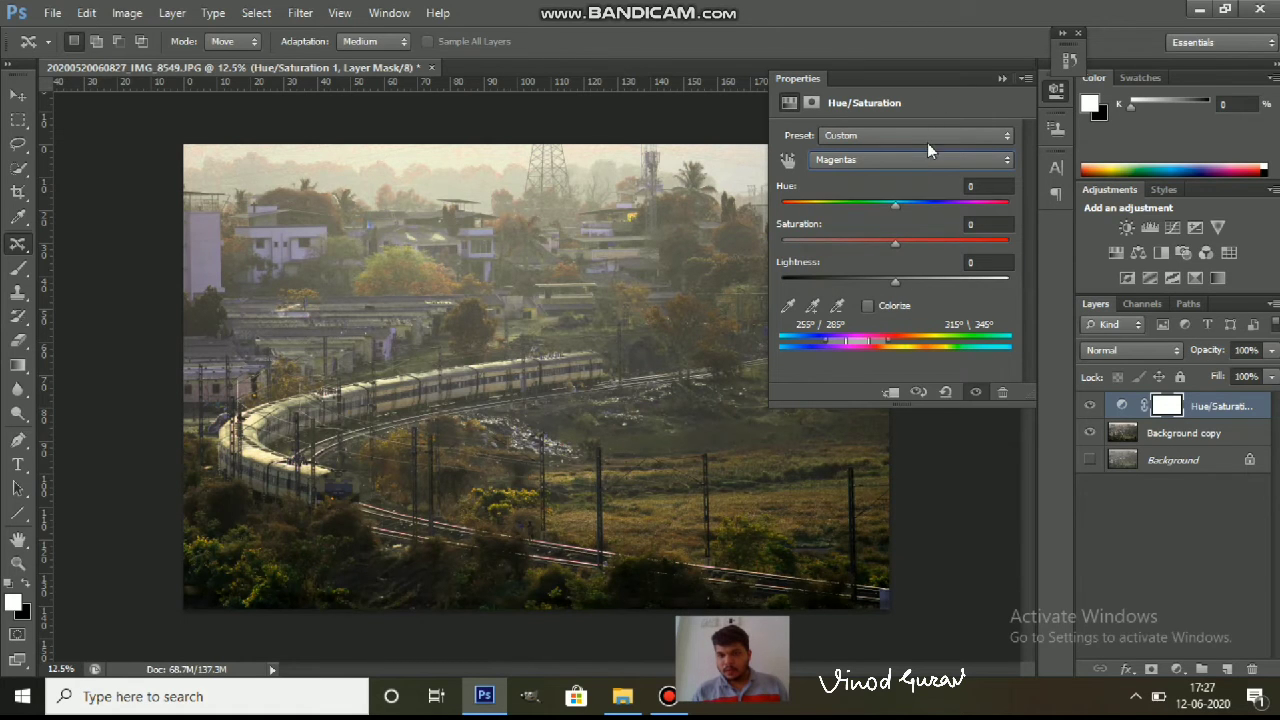
mouse_move(895, 205)
left_mouse_down()
mouse_move(995, 208)
mouse_move(879, 221)
mouse_move(1034, 231)
mouse_move(842, 232)
mouse_move(1014, 241)
mouse_move(851, 234)
mouse_move(1050, 228)
mouse_move(834, 226)
mouse_move(899, 221)
mouse_move(861, 244)
mouse_move(893, 243)
left_mouse_up()
left_click_drag(899, 243, 997, 243)
left_click_drag(914, 243, 871, 243)
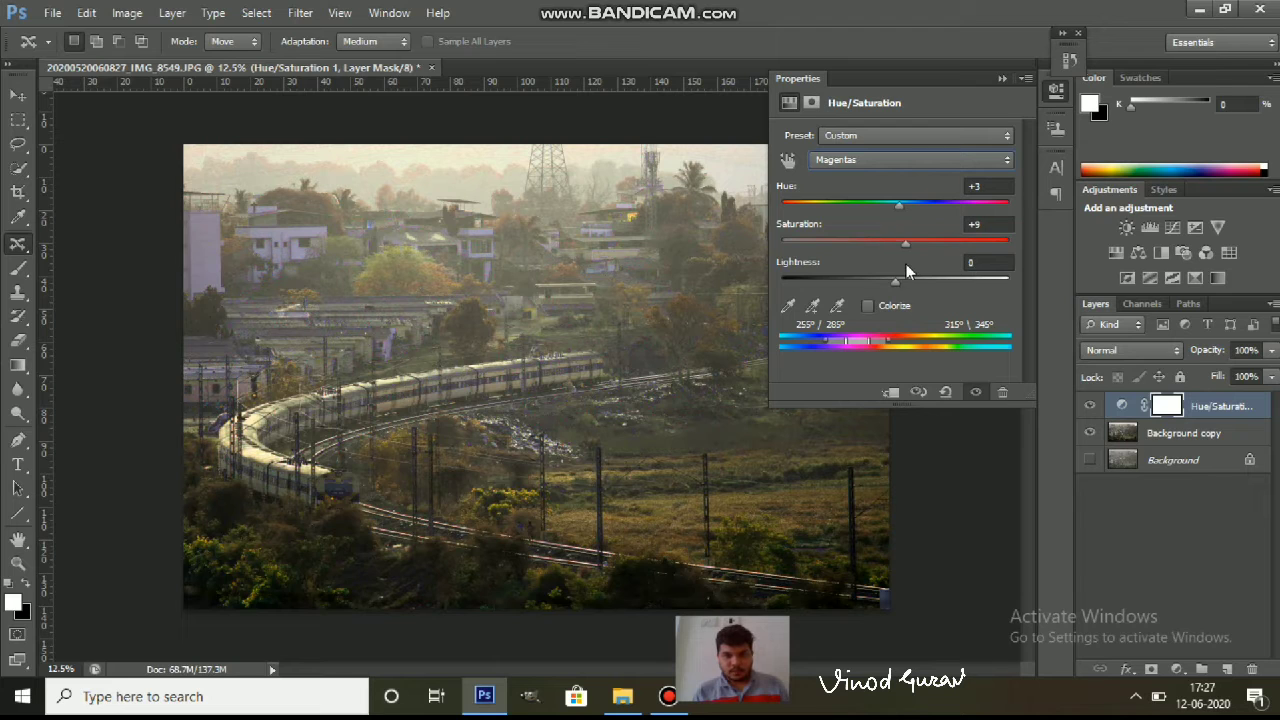
mouse_move(871, 243)
left_mouse_down()
mouse_move(927, 243)
mouse_move(921, 274)
mouse_move(870, 280)
mouse_move(891, 280)
left_mouse_up()
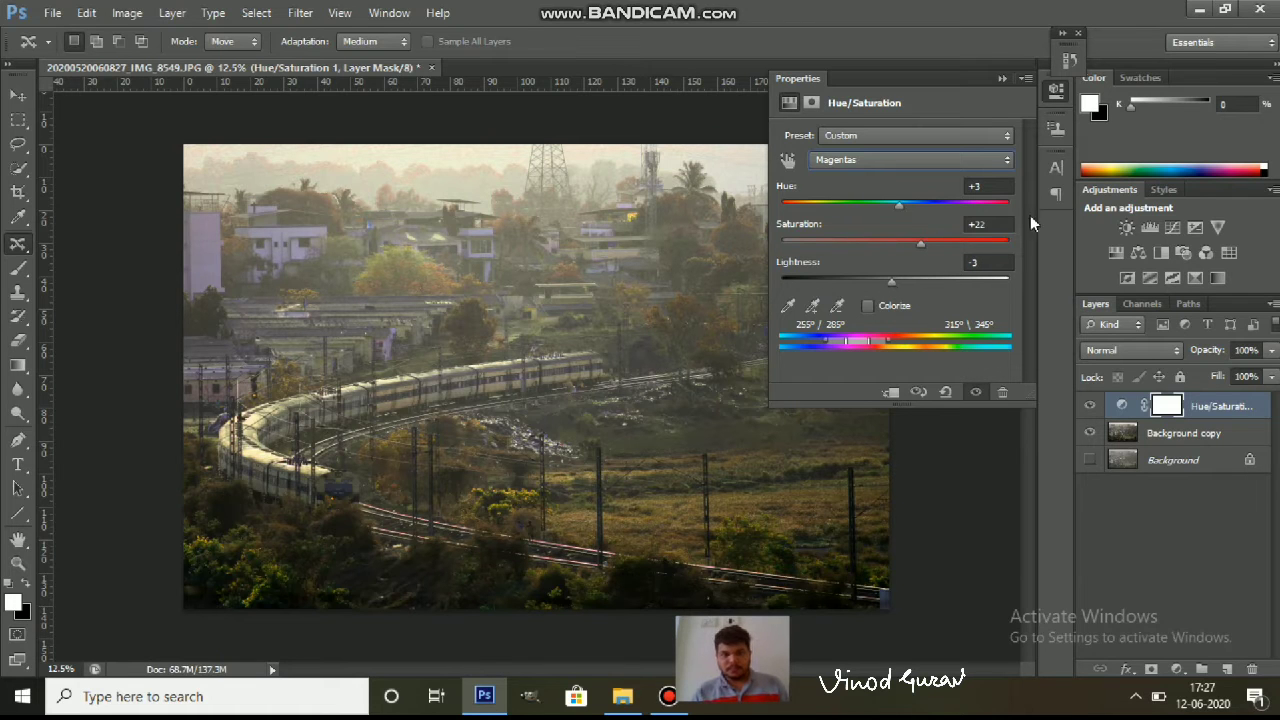
left_click(886, 161)
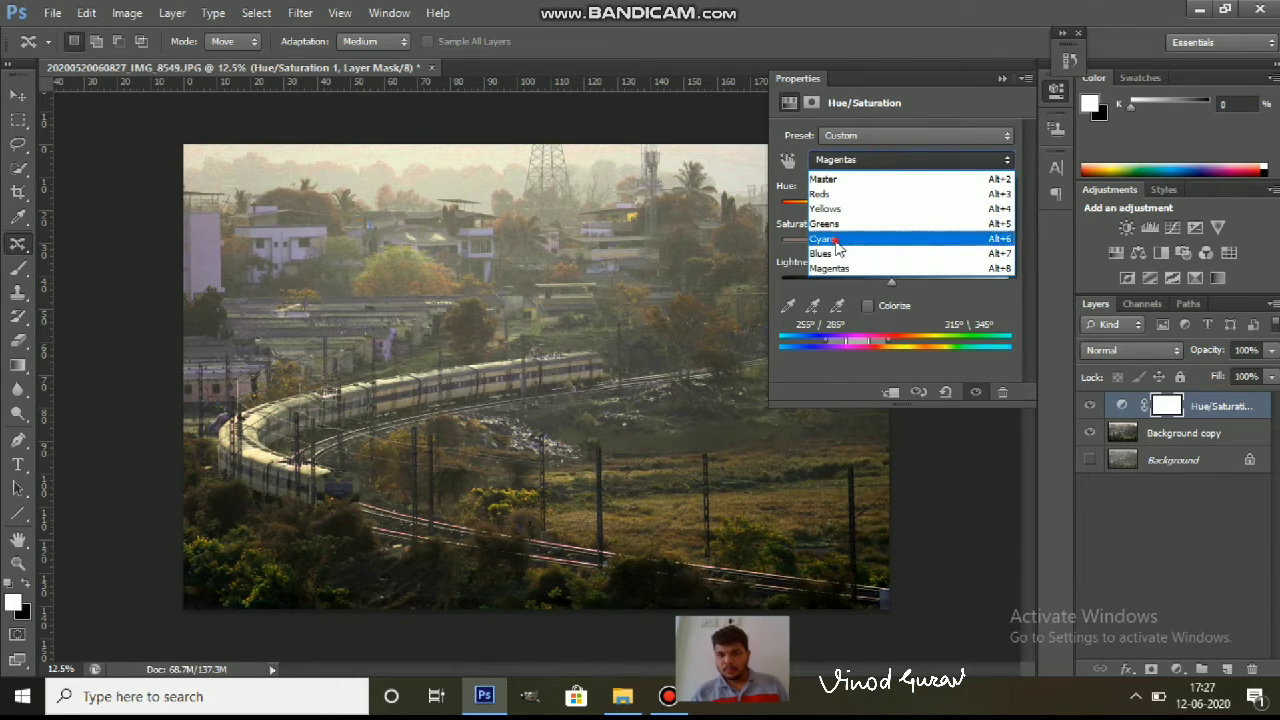
Step: Try a hue shift on the Cyans, then return to the Reds range
left_click(826, 239)
mouse_move(893, 212)
left_mouse_down()
mouse_move(994, 219)
mouse_move(818, 220)
mouse_move(971, 211)
mouse_move(884, 219)
left_mouse_up()
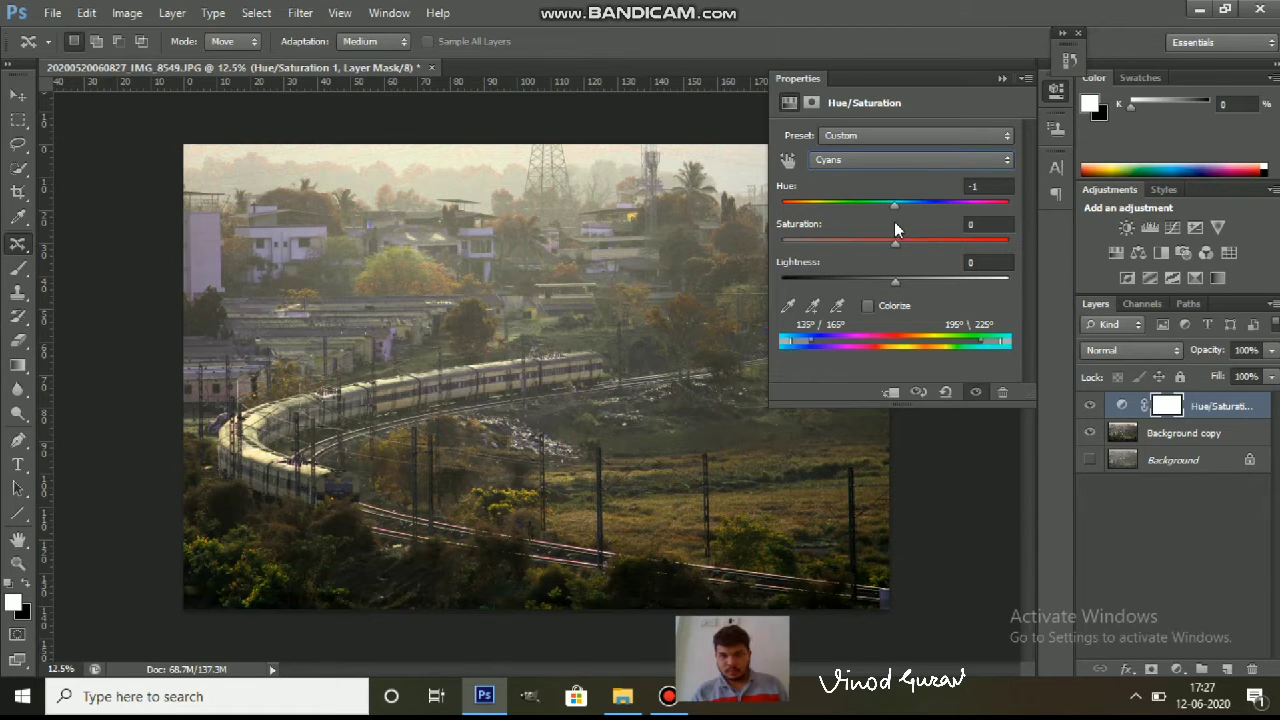
left_click(893, 159)
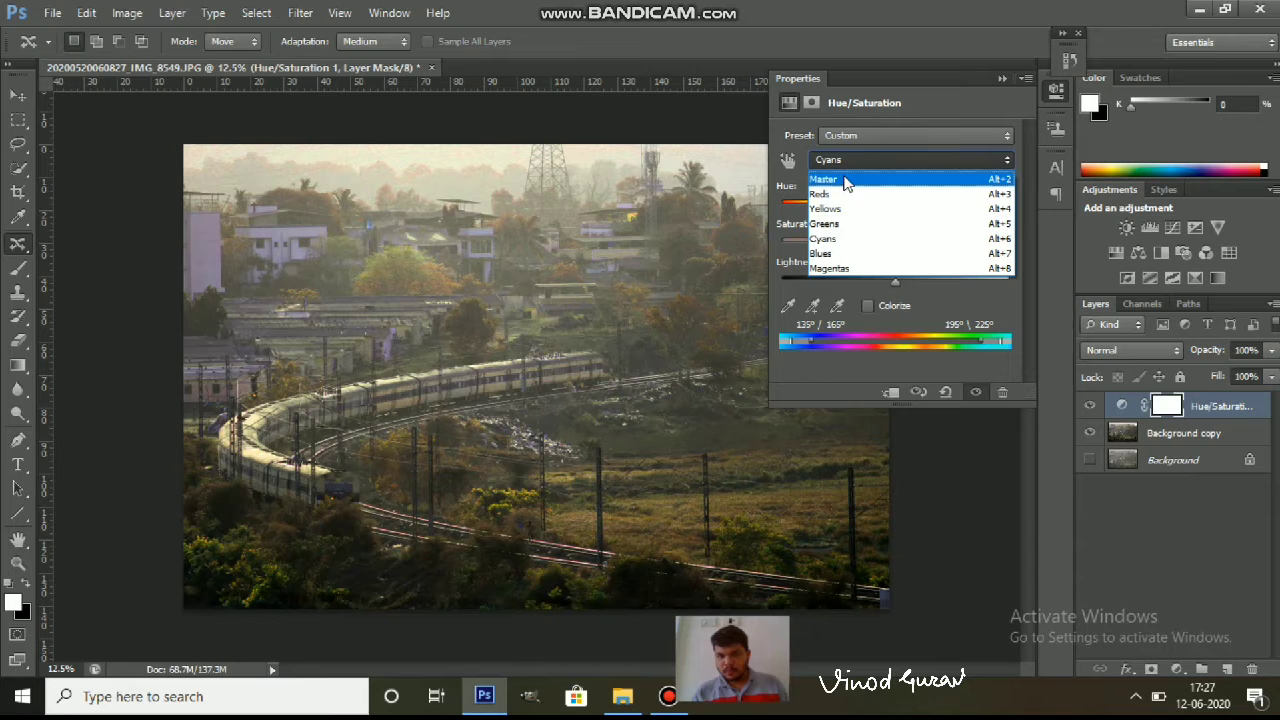
left_click(870, 193)
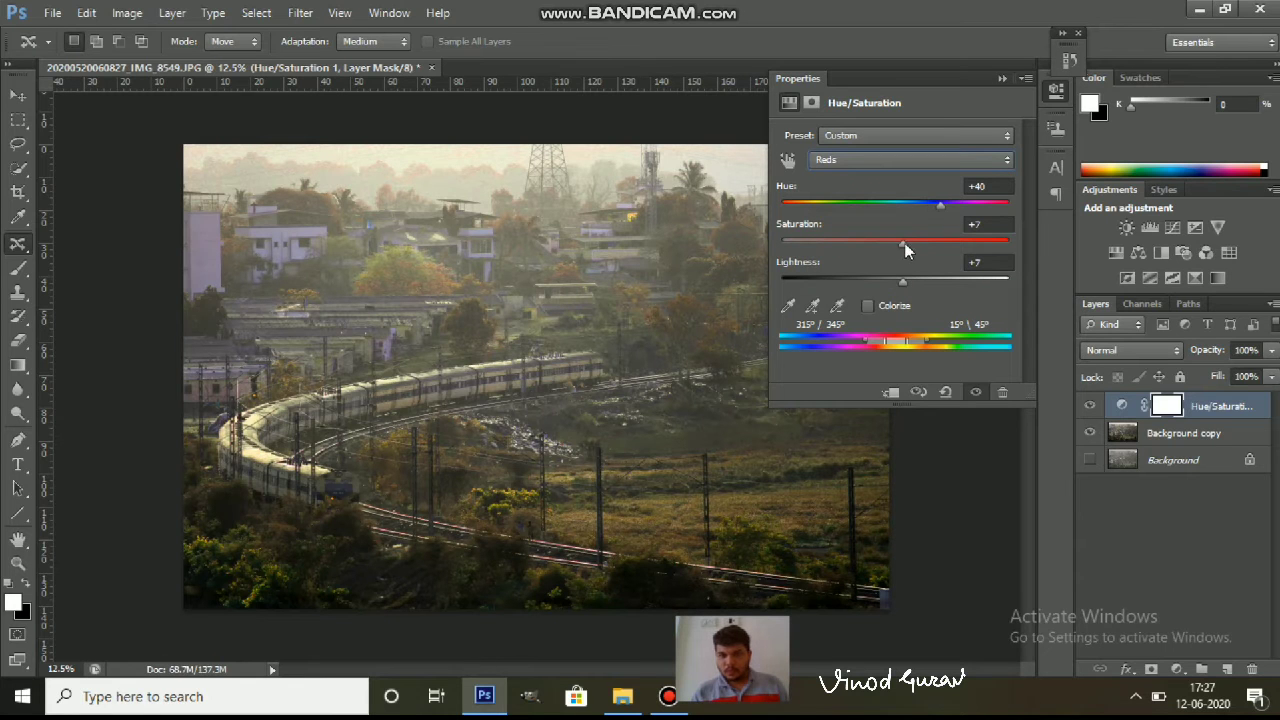
Step: Set the Reds to Hue -43, Saturation -3 and Lightness +2 for a pinkish glow
mouse_move(904, 244)
left_mouse_down()
mouse_move(979, 243)
mouse_move(812, 252)
mouse_move(891, 249)
left_mouse_up()
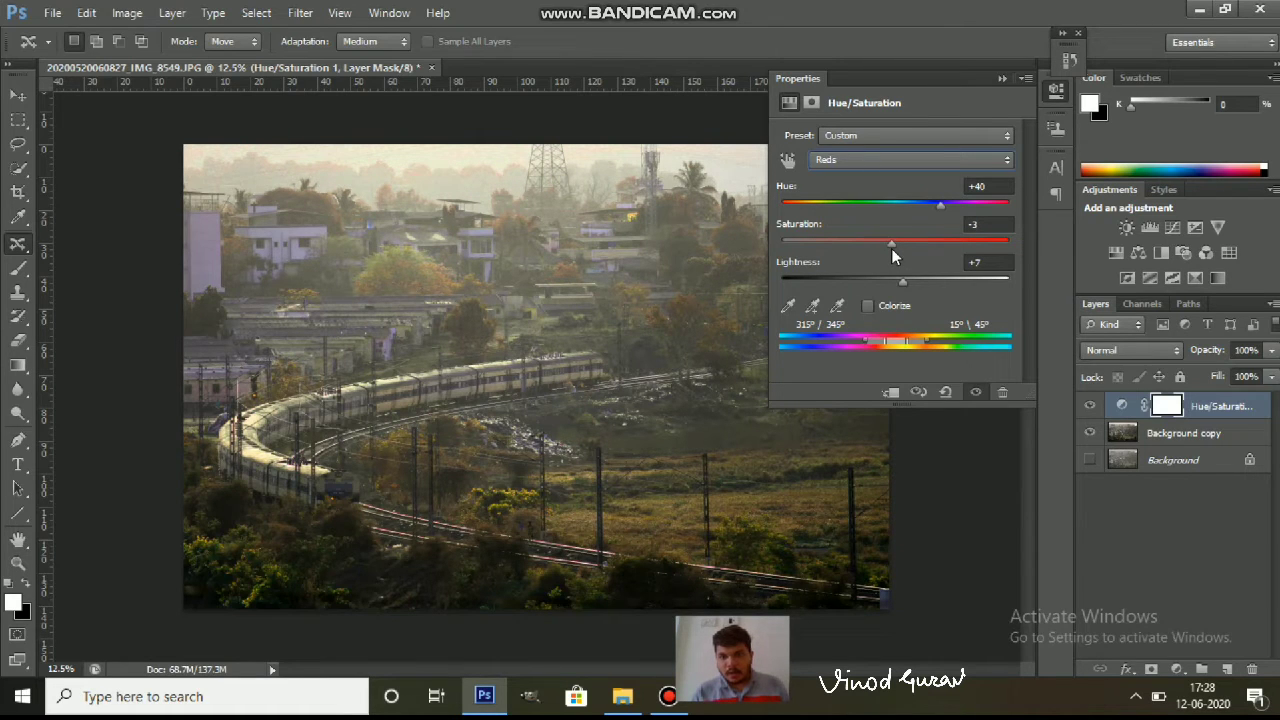
mouse_move(902, 282)
left_mouse_down()
mouse_move(834, 282)
mouse_move(975, 285)
mouse_move(868, 280)
mouse_move(917, 282)
mouse_move(902, 285)
left_mouse_up()
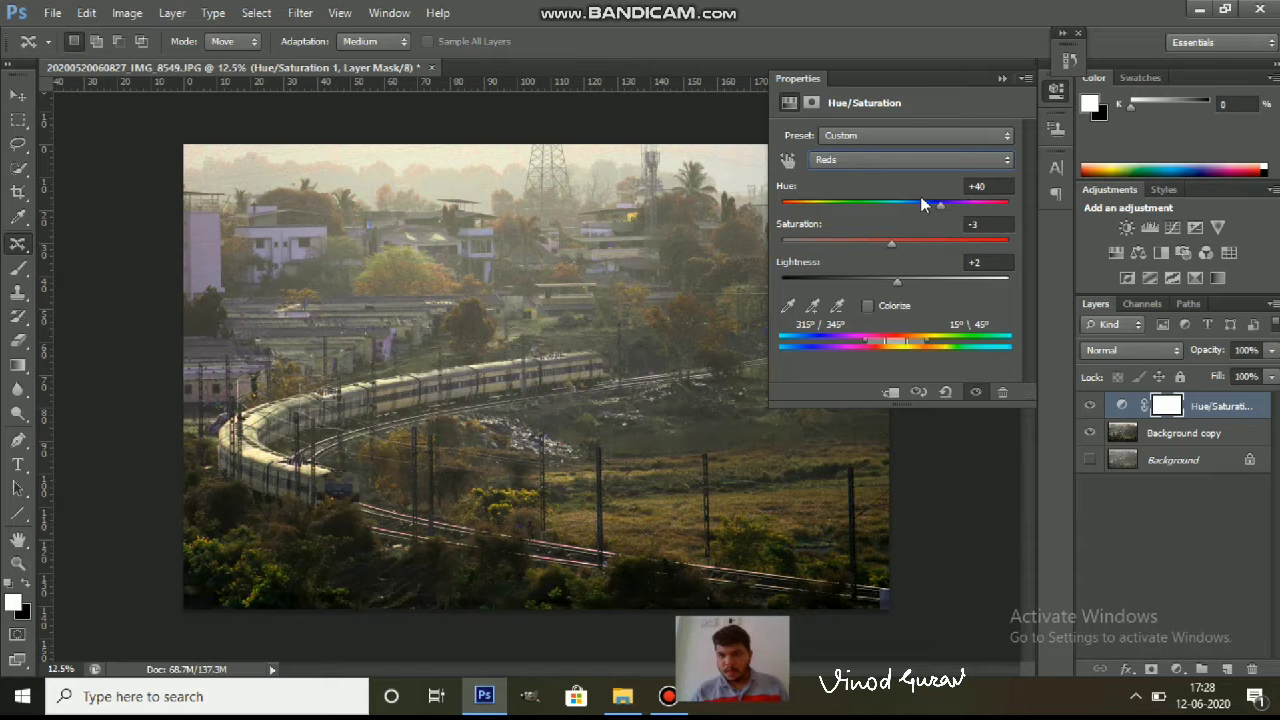
mouse_move(938, 207)
left_mouse_down()
mouse_move(1018, 210)
mouse_move(838, 215)
mouse_move(986, 213)
mouse_move(896, 223)
left_mouse_up()
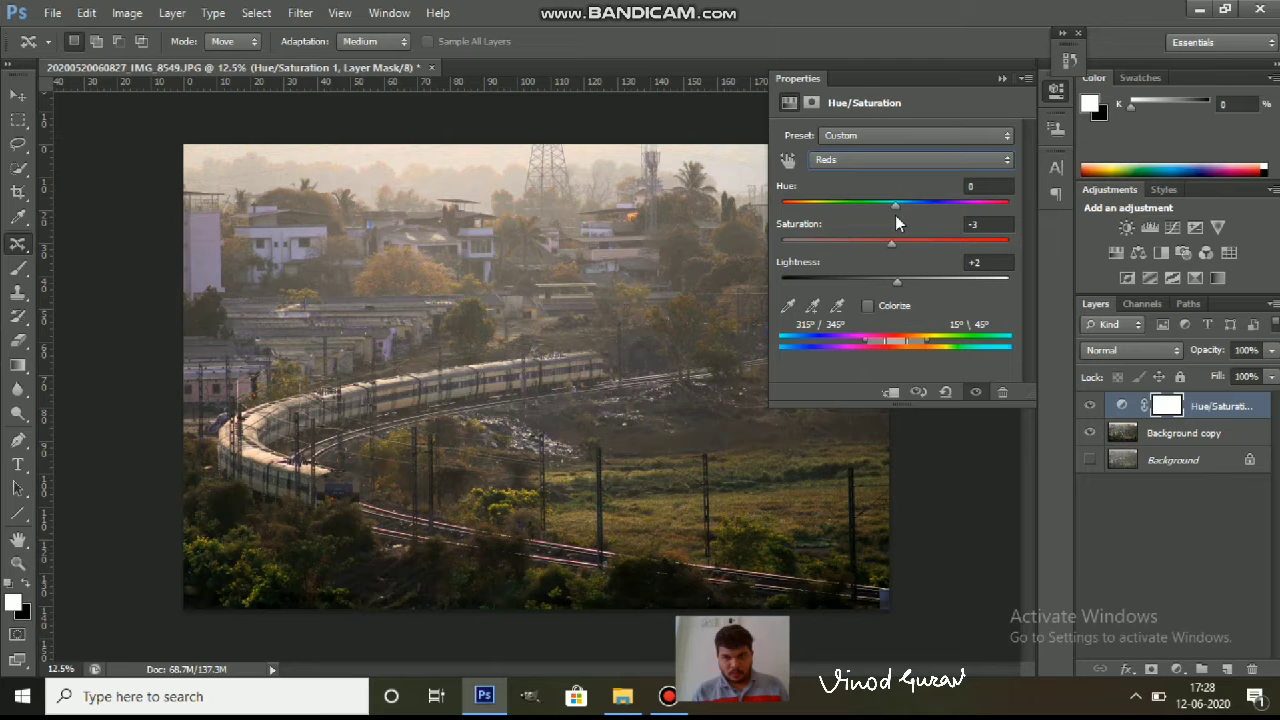
mouse_move(897, 223)
left_mouse_down()
mouse_move(849, 214)
mouse_move(906, 216)
mouse_move(846, 210)
left_mouse_up()
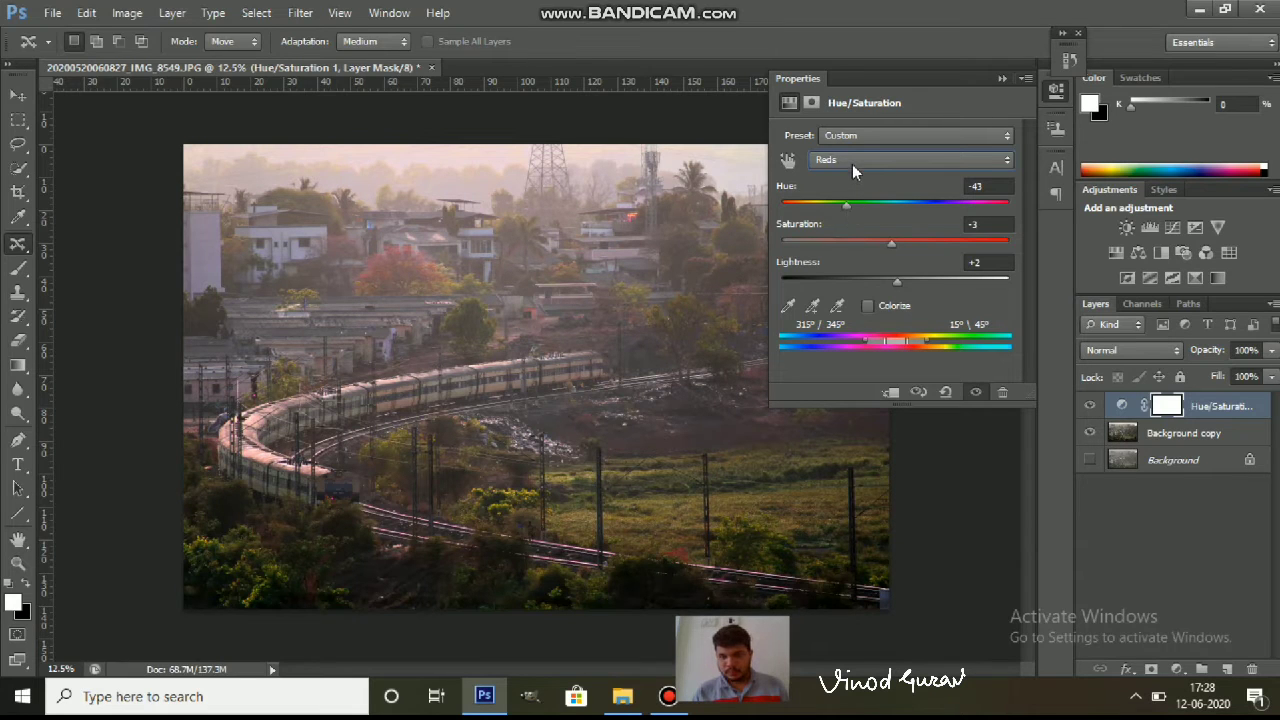
left_click(852, 164)
left_click(852, 166)
Step: Close the Hue/Saturation properties and zoom in to inspect the train, trees and buildings
left_click(1001, 80)
key("ctrl+plus")
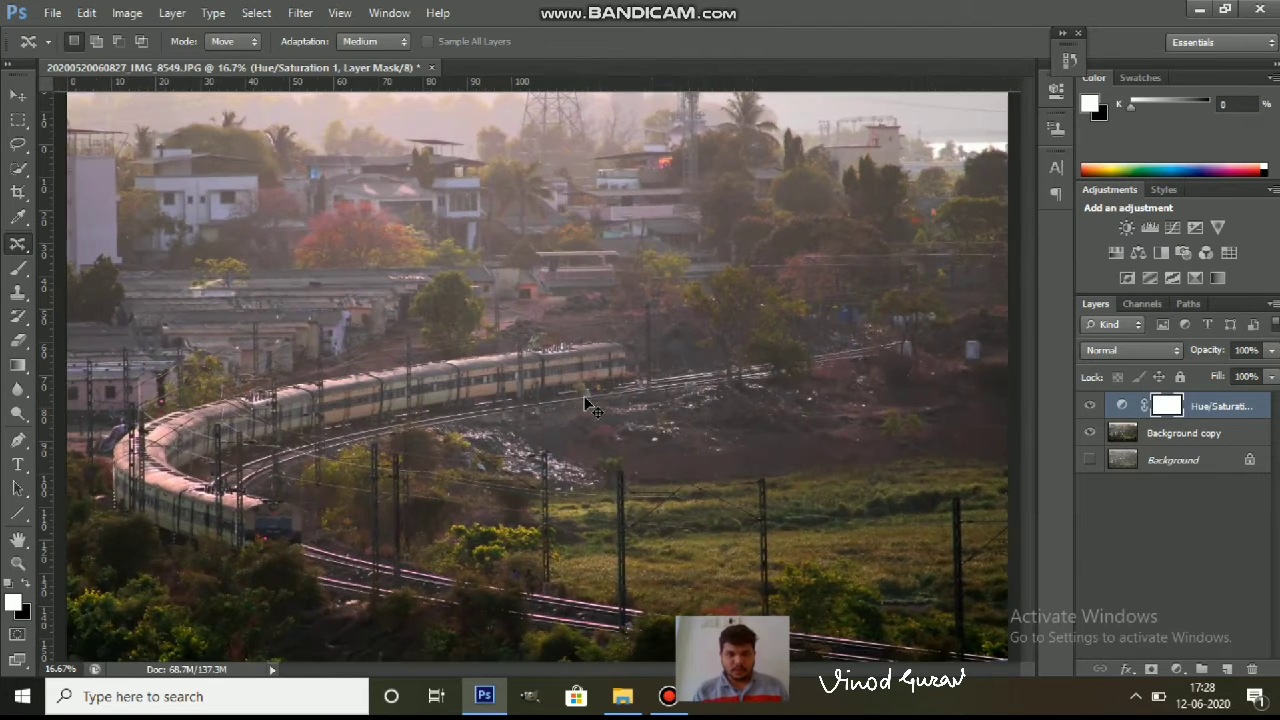
key("ctrl+plus")
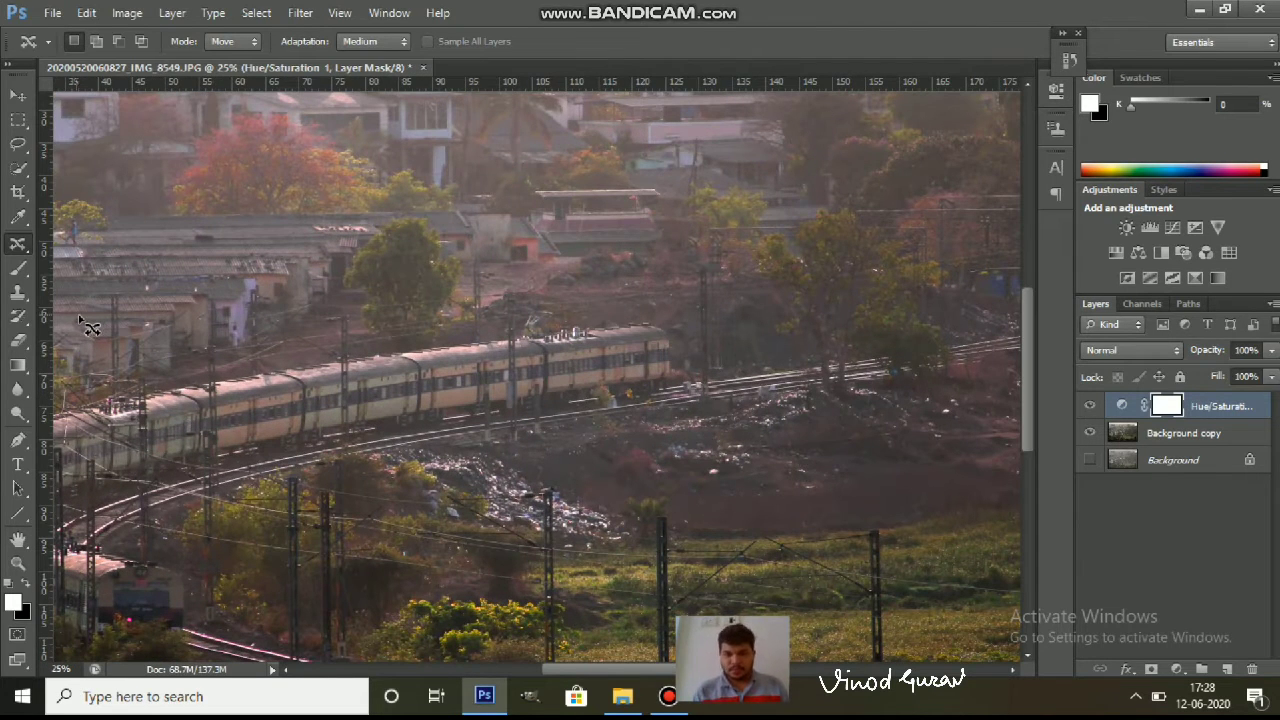
mouse_move(140, 430)
left_mouse_down()
mouse_move(539, 227)
mouse_move(326, 420)
left_mouse_up()
left_click_drag(631, 291, 328, 394)
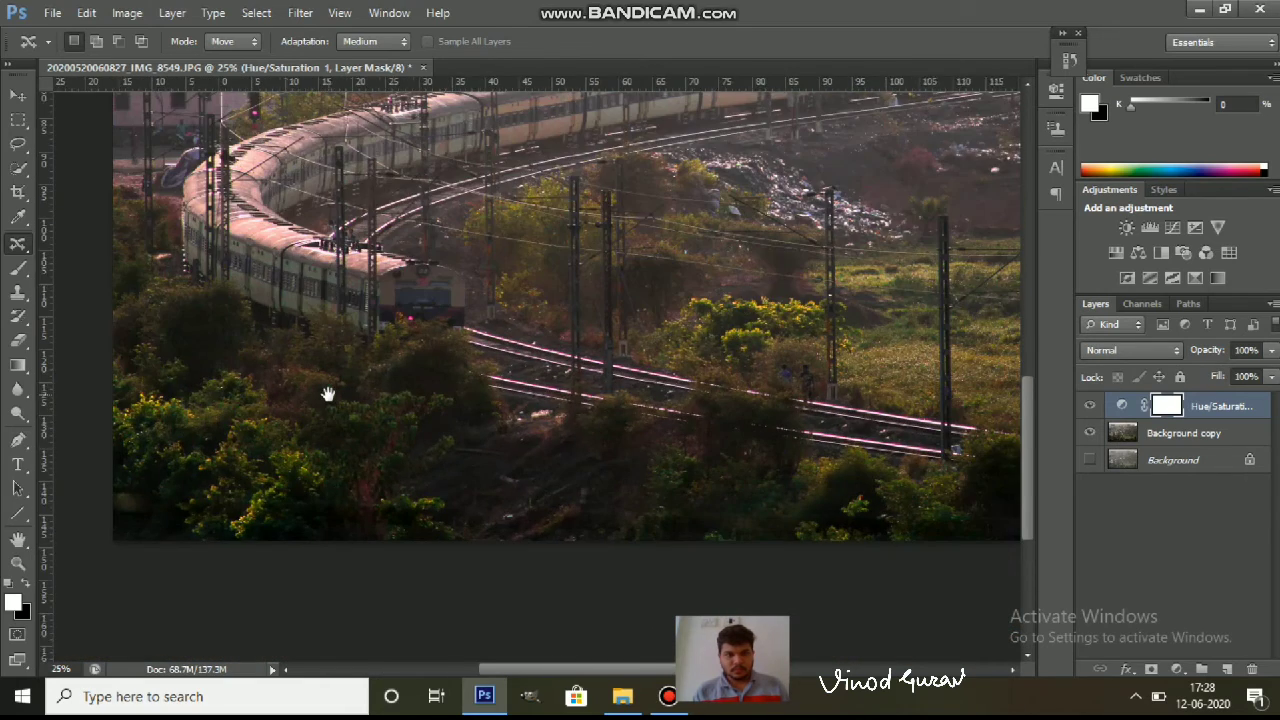
left_click_drag(425, 322, 395, 450)
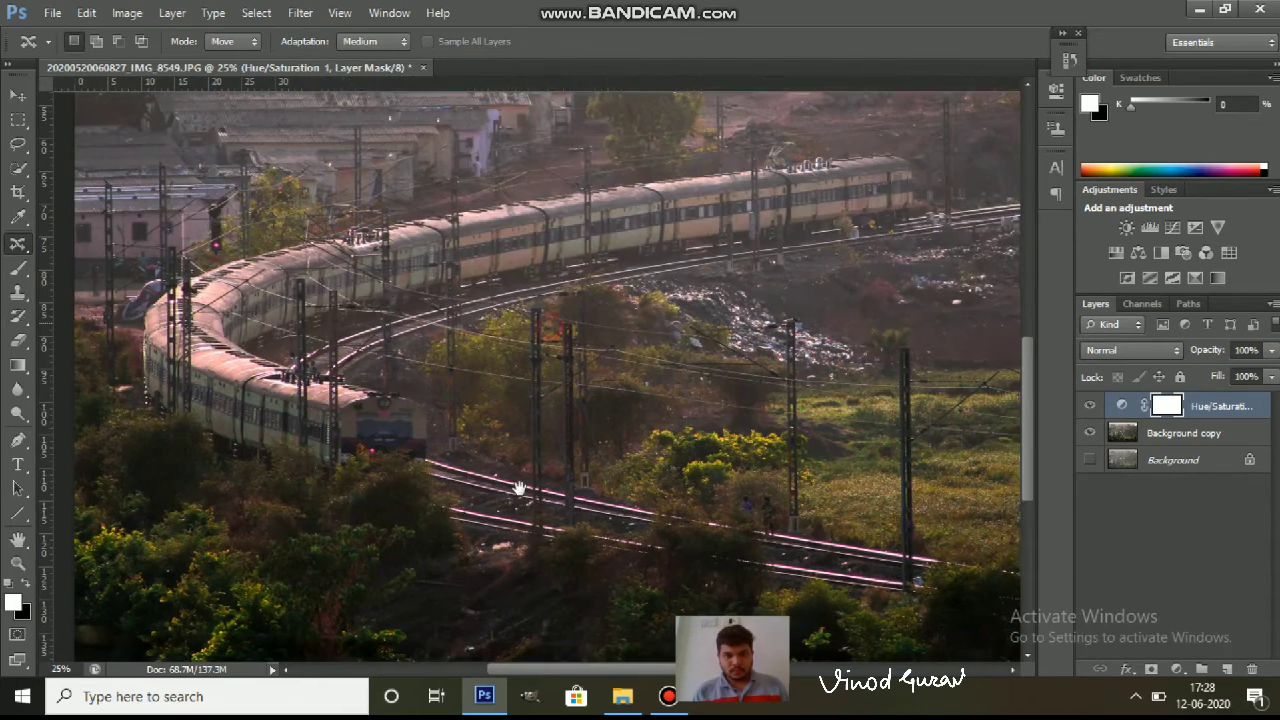
left_click_drag(519, 489, 535, 600)
mouse_move(557, 330)
left_mouse_down()
mouse_move(563, 482)
mouse_move(600, 551)
left_mouse_up()
left_click_drag(916, 622, 776, 312)
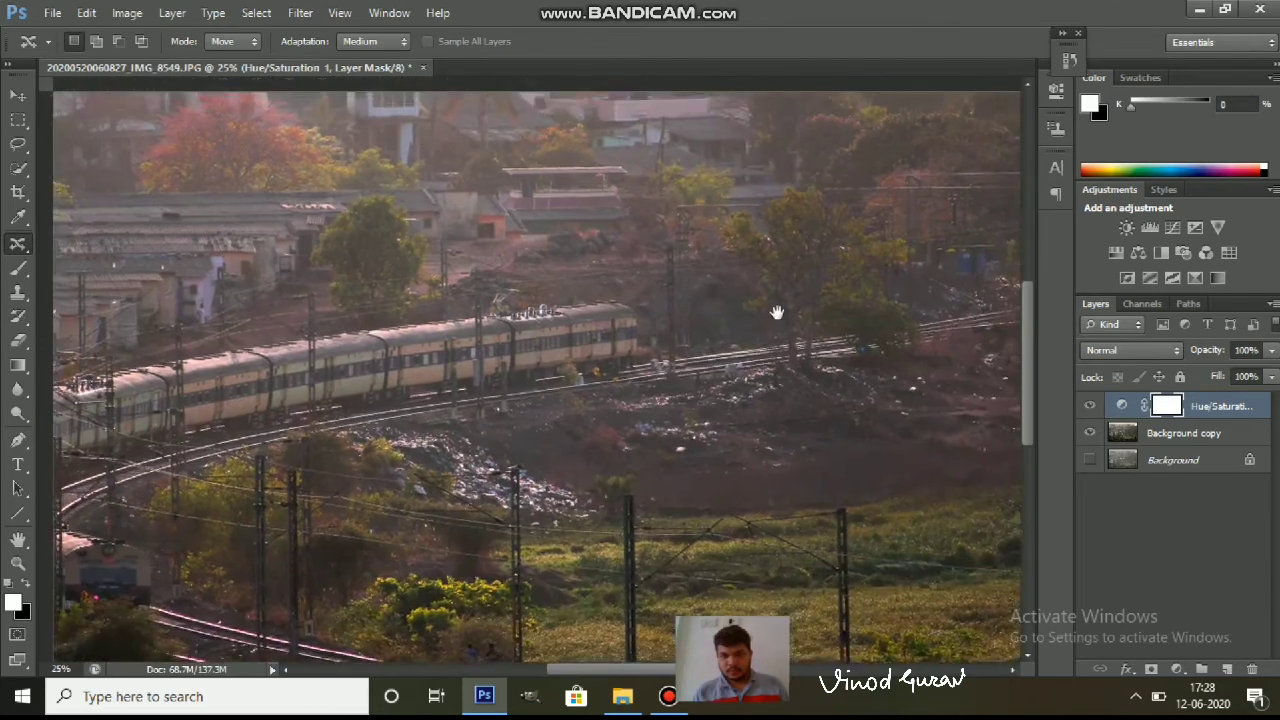
mouse_move(600, 306)
left_mouse_down()
mouse_move(400, 309)
mouse_move(706, 309)
mouse_move(551, 298)
mouse_move(760, 331)
left_mouse_up()
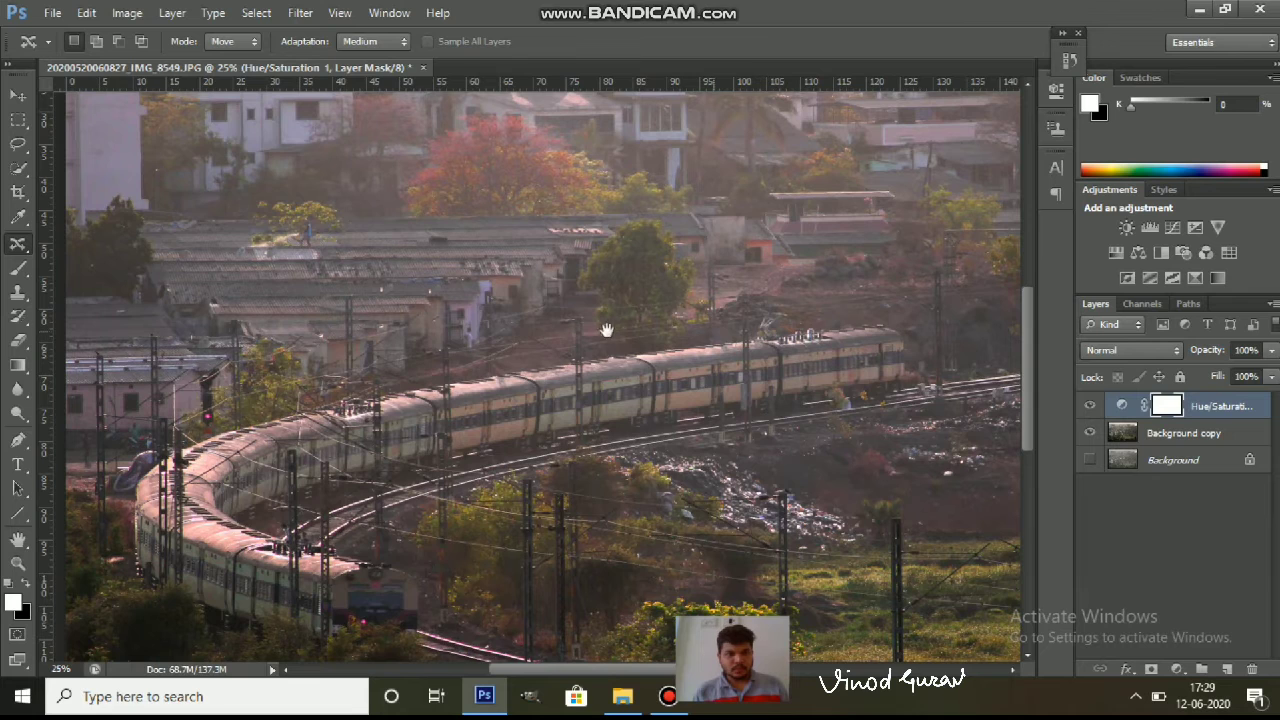
left_click_drag(548, 330, 777, 325)
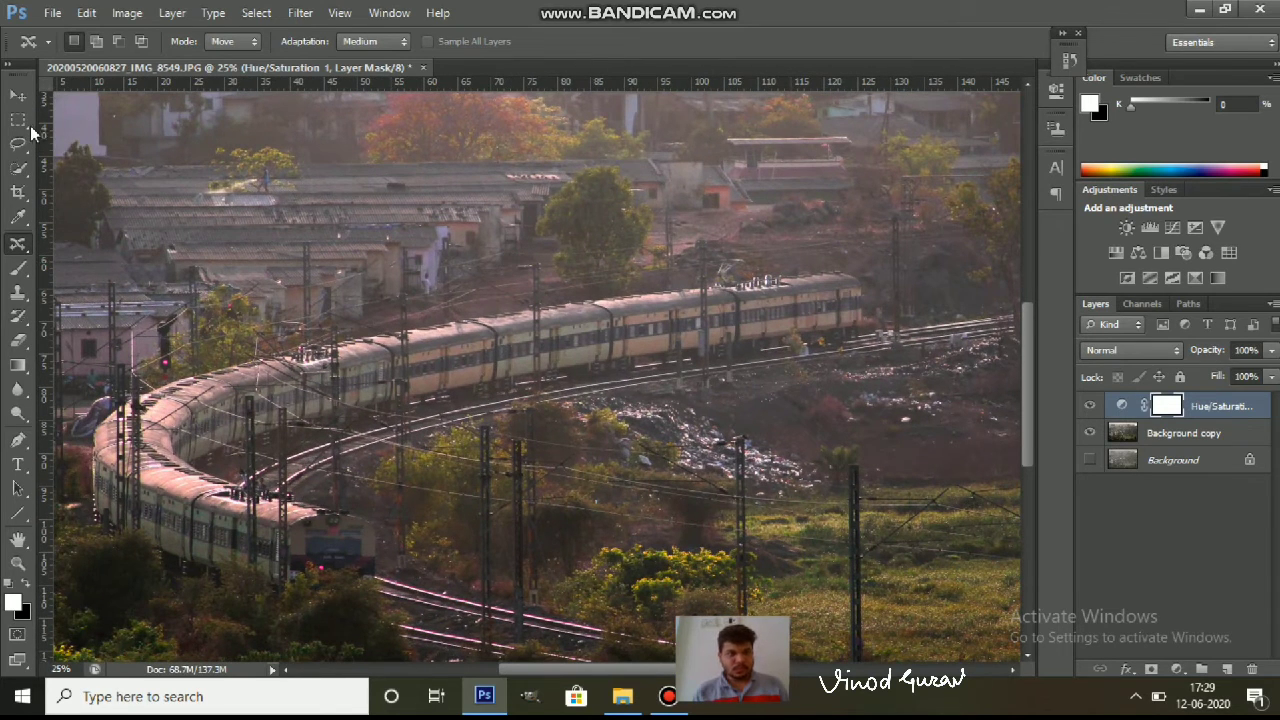
Step: Switch to the Move tool and zoom out to 12.5% to see the whole photo
left_click(18, 96)
scroll(757, 387, "down", 2)
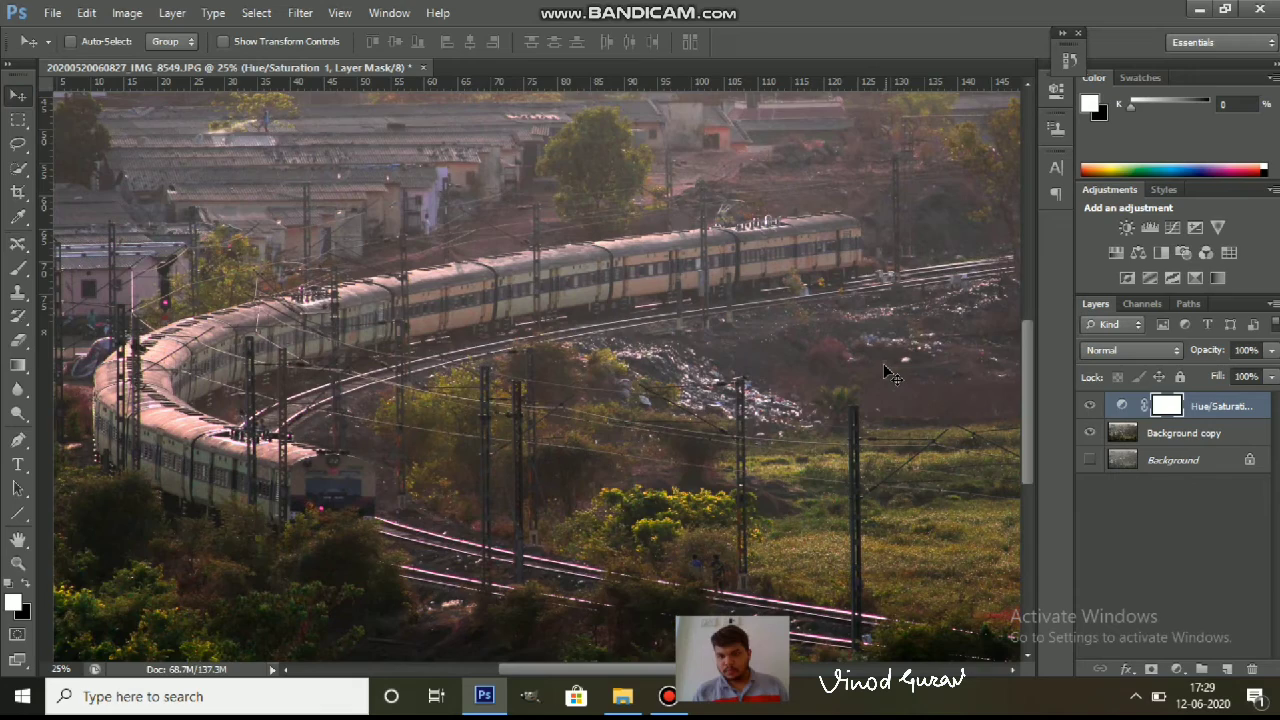
scroll(885, 373, "down", 1)
scroll(885, 373, "down", 2)
scroll(881, 368, "down", 1)
scroll(880, 369, "up", 1)
scroll(880, 369, "up", 2)
scroll(880, 370, "up", 1)
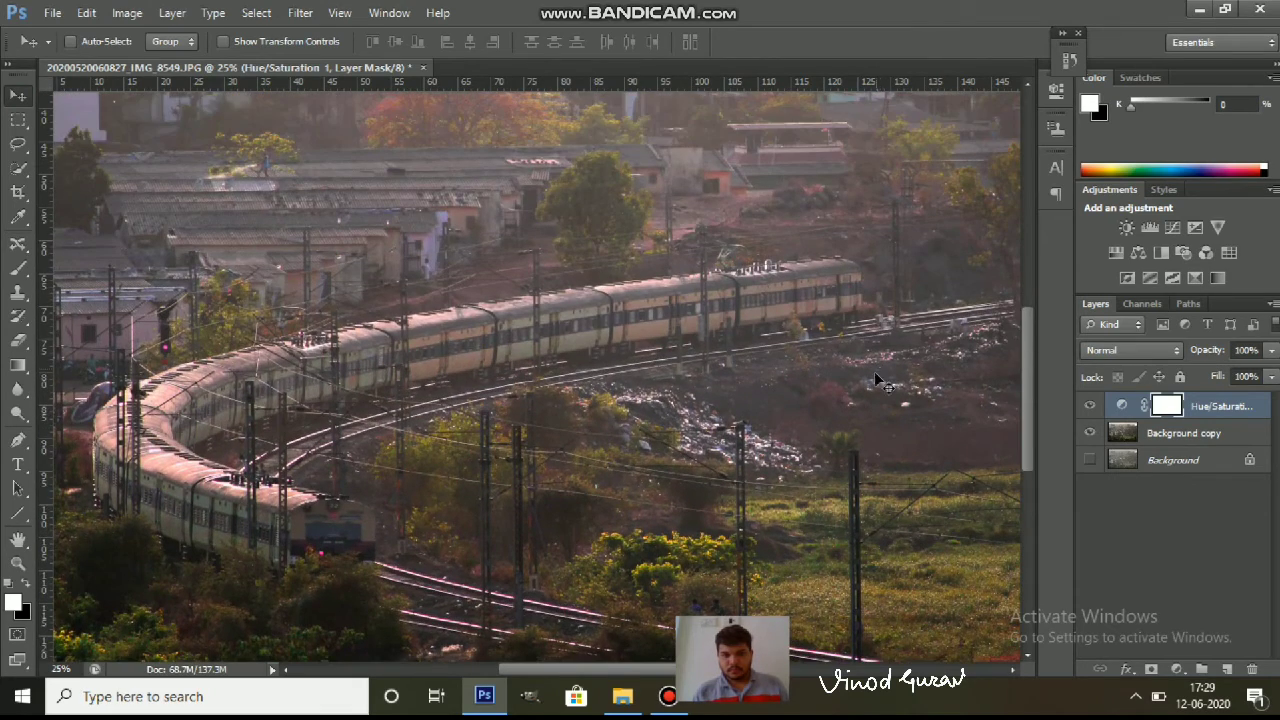
scroll(874, 373, "down", 1)
scroll(874, 373, "up", 1)
scroll(874, 373, "up", 1)
scroll(874, 373, "up", 1)
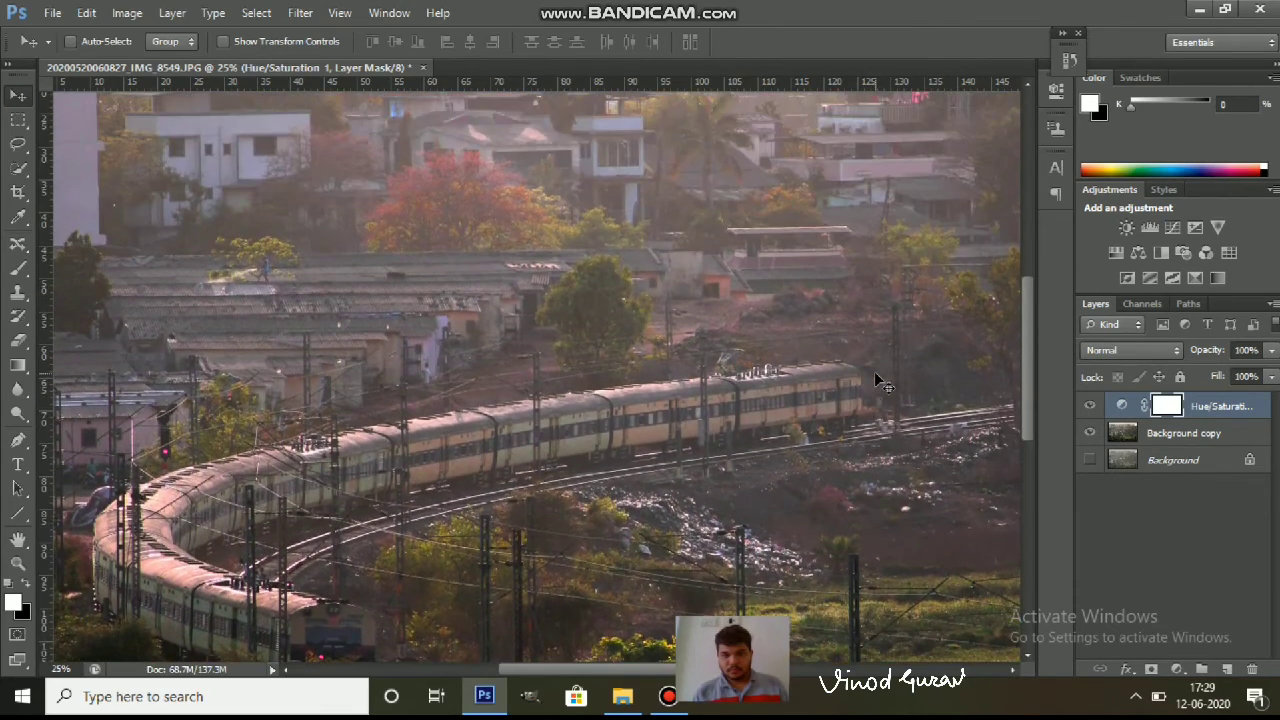
scroll(875, 375, "up", 1)
scroll(875, 375, "up", 2)
scroll(875, 375, "up", 1)
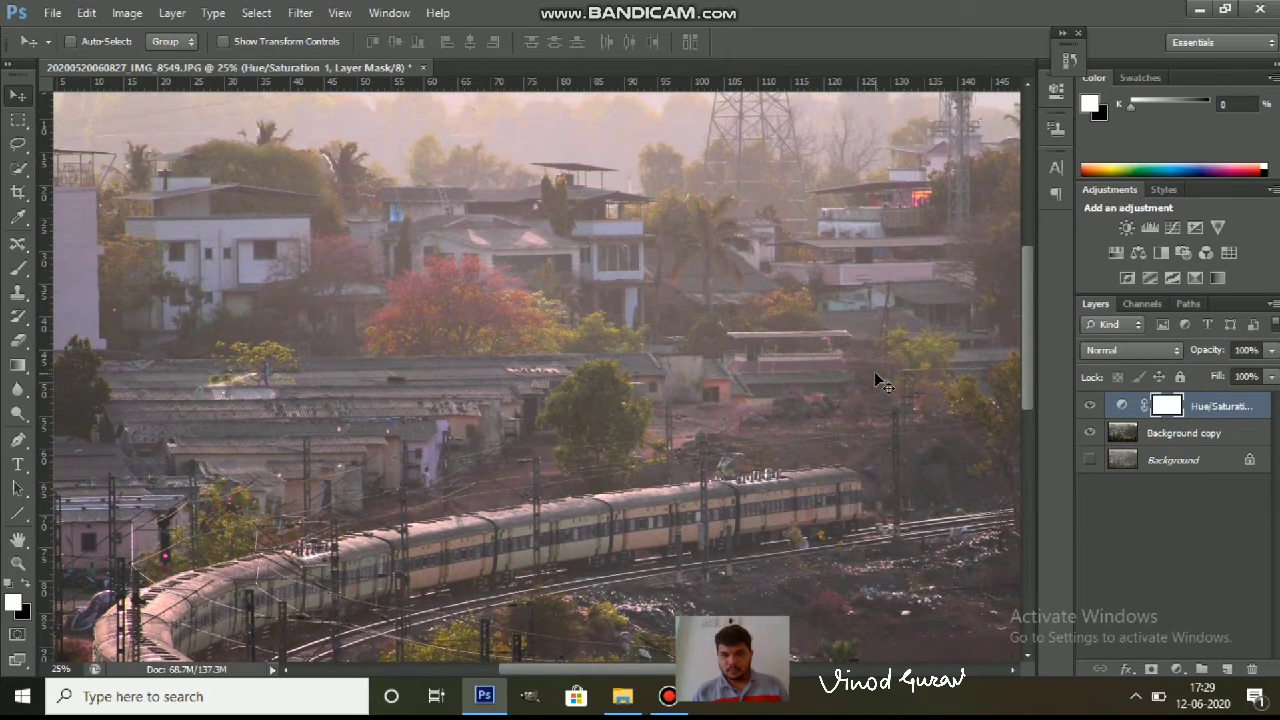
scroll(875, 373, "down", 1)
scroll(875, 373, "down", 1)
scroll(872, 375, "down", 1)
scroll(873, 381, "down", 1)
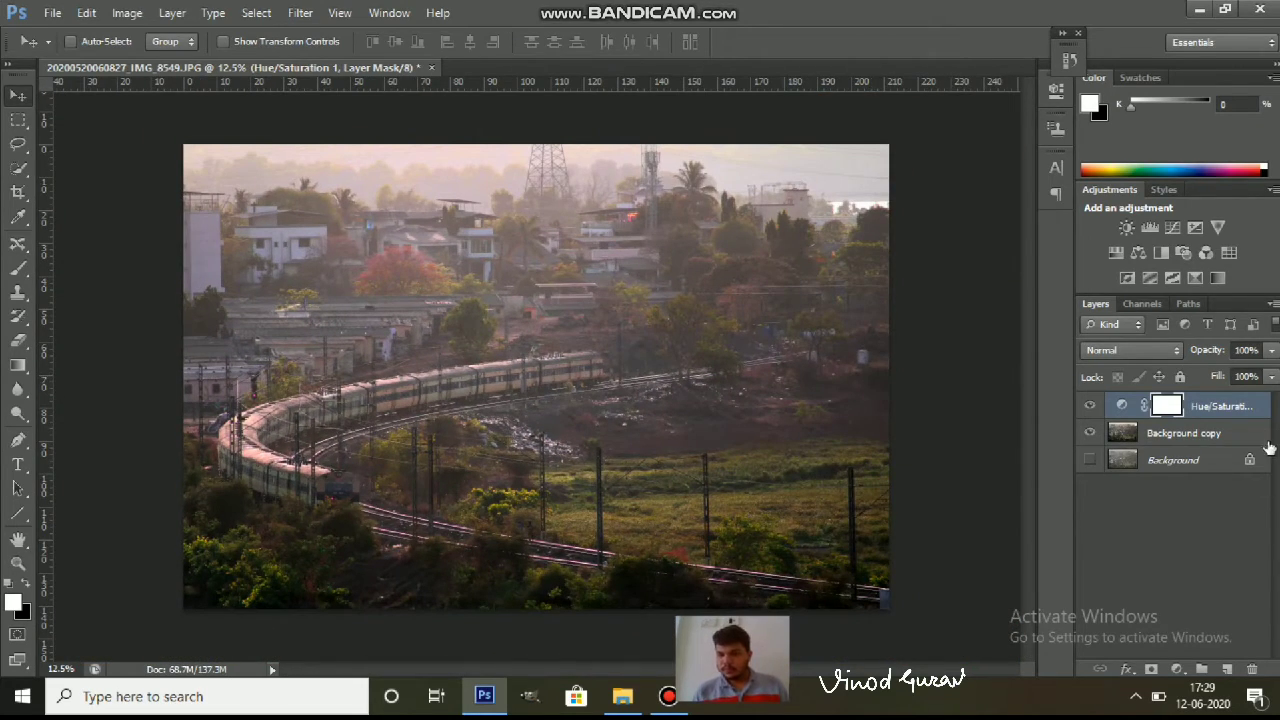
Step: Add a Vibrance adjustment layer with Vibrance +47 and Saturation -2
left_click(1175, 670)
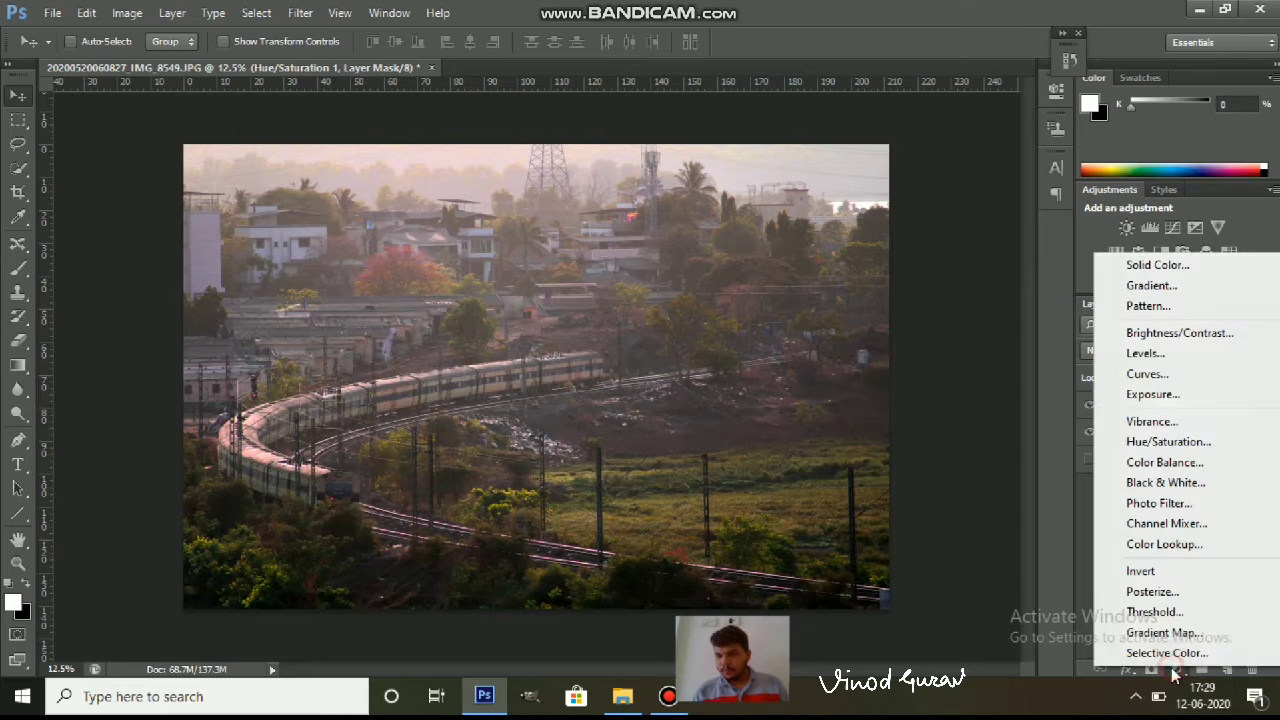
left_click(1163, 422)
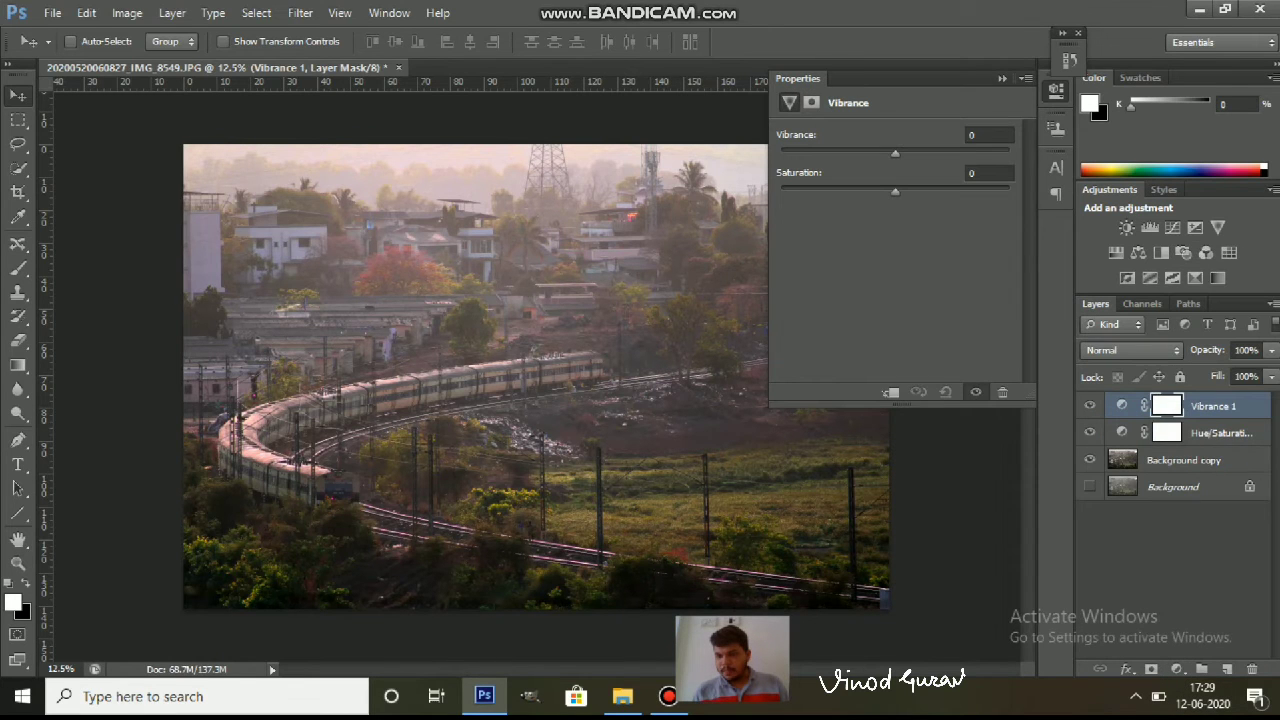
mouse_move(896, 152)
left_mouse_down()
mouse_move(1019, 158)
mouse_move(803, 150)
mouse_move(952, 156)
mouse_move(858, 156)
mouse_move(934, 160)
mouse_move(824, 188)
mouse_move(954, 190)
mouse_move(920, 190)
left_mouse_up()
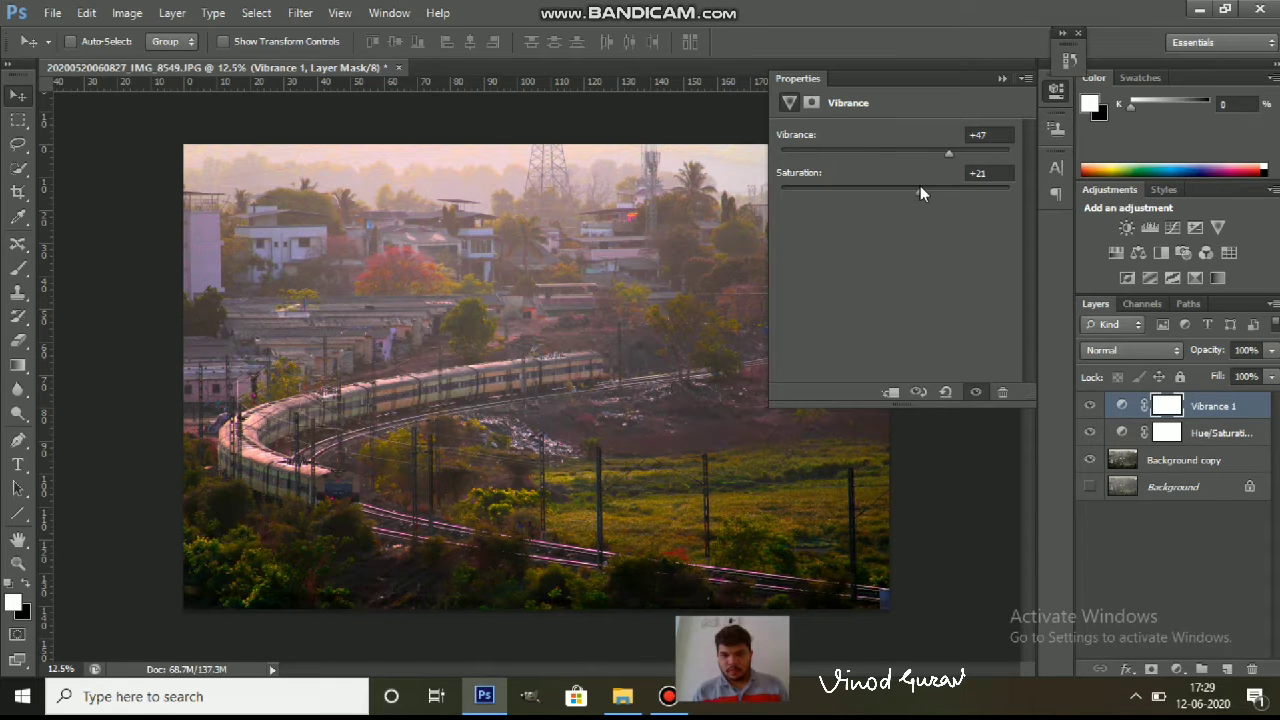
mouse_move(918, 186)
left_mouse_down()
mouse_move(888, 188)
mouse_move(1002, 199)
mouse_move(900, 197)
mouse_move(915, 197)
left_mouse_up()
left_click_drag(896, 199, 893, 199)
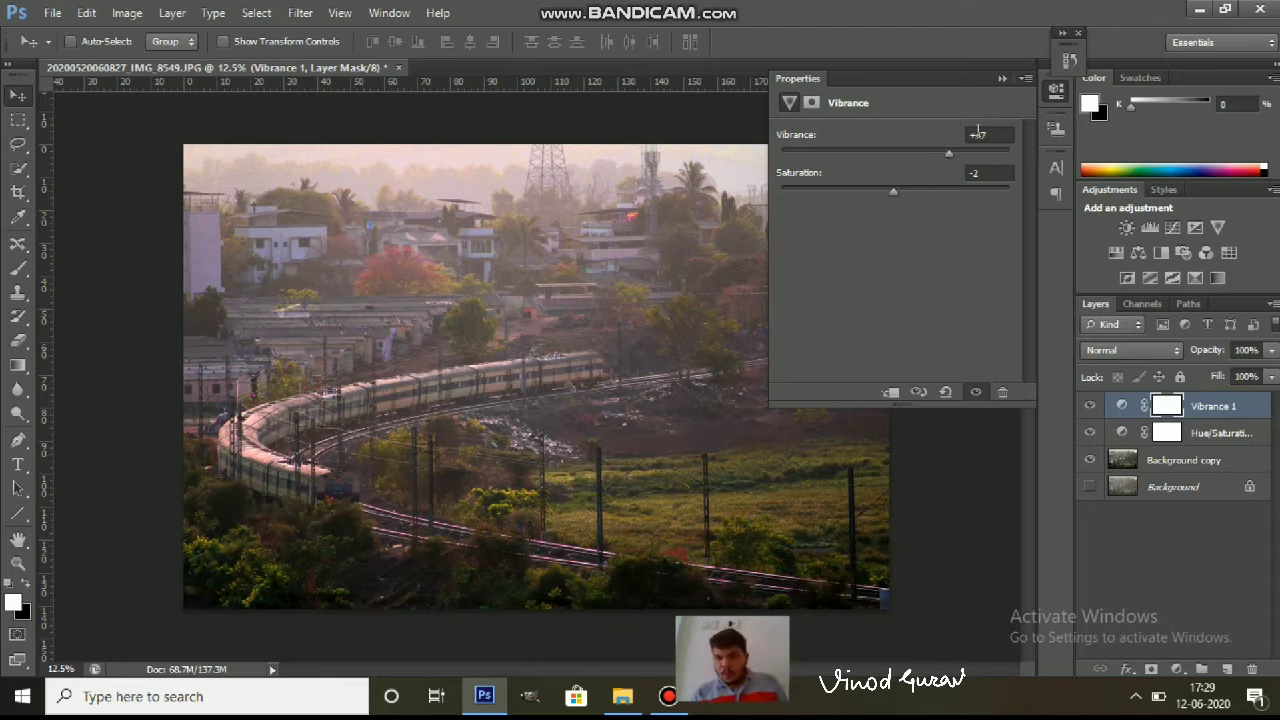
Step: Close the Vibrance settings and add a Color Balance adjustment layer
left_click(1001, 79)
left_click(1177, 668)
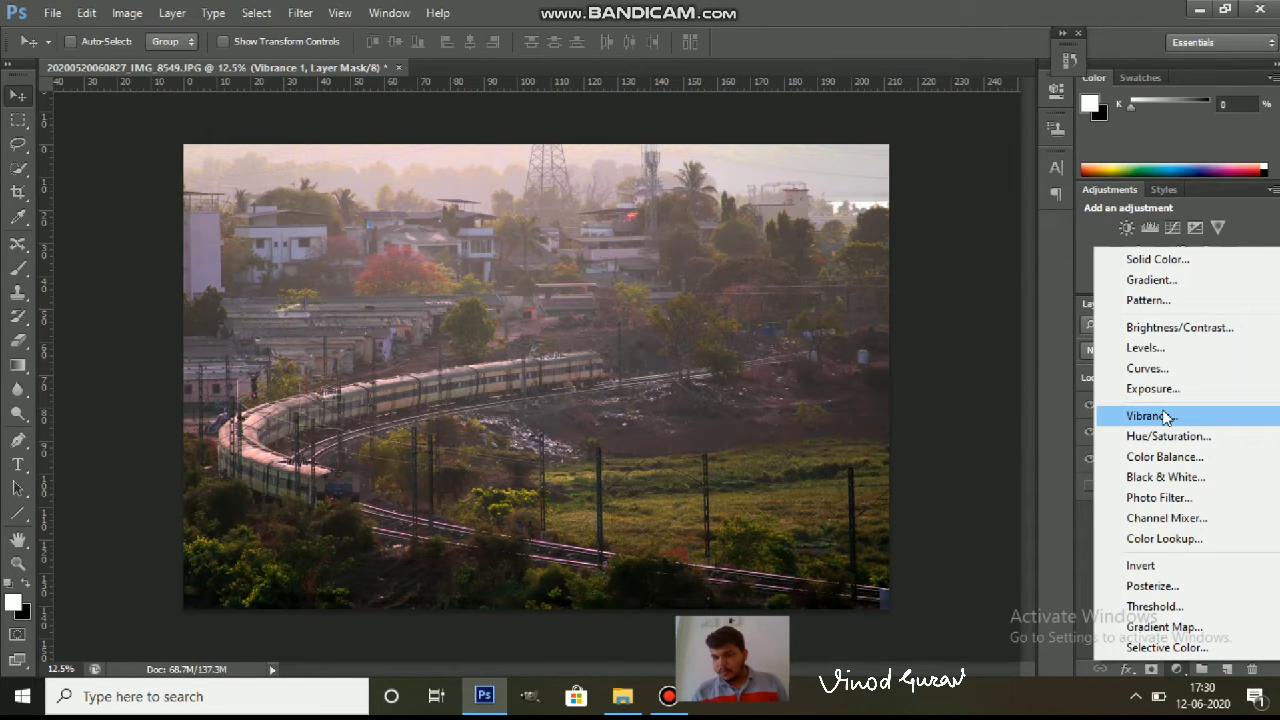
left_click(1165, 457)
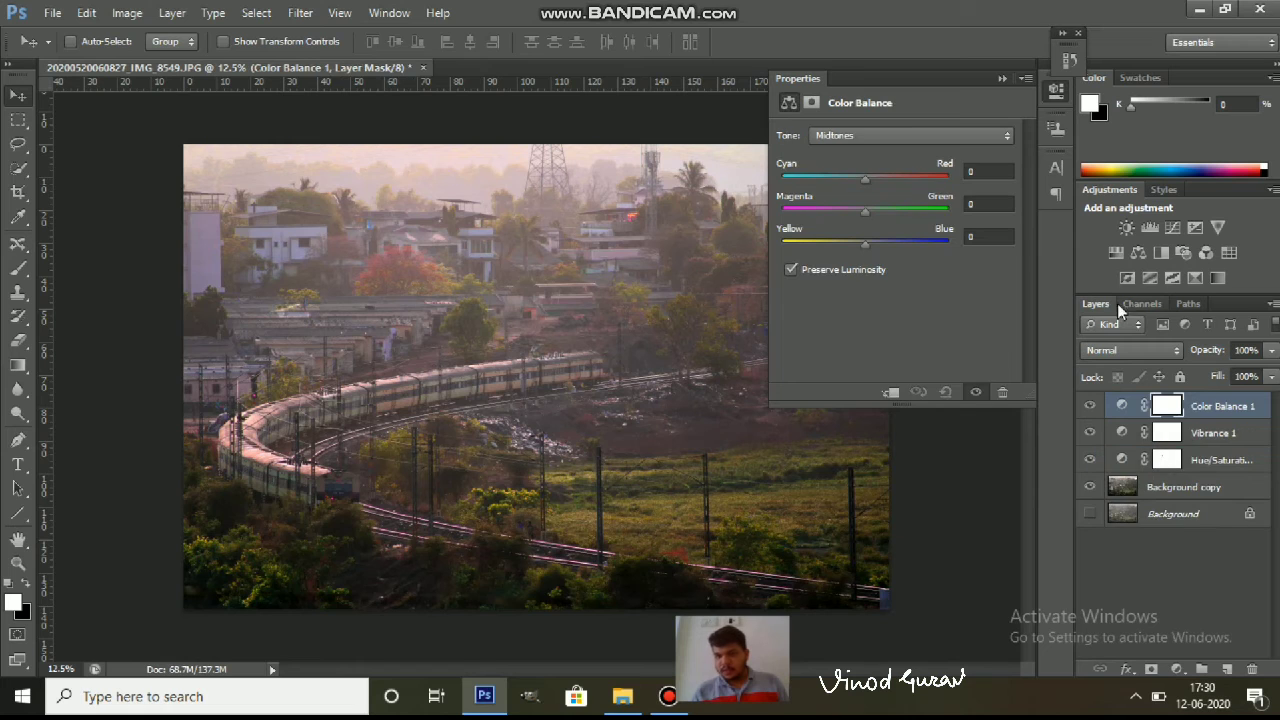
Step: Set Color Balance 1 midtones to Cyan-Red +9, Magenta-Green +21 and Yellow-Blue +13
mouse_move(864, 179)
left_mouse_down()
mouse_move(879, 181)
mouse_move(800, 177)
mouse_move(875, 181)
mouse_move(827, 207)
mouse_move(945, 212)
mouse_move(873, 212)
left_mouse_up()
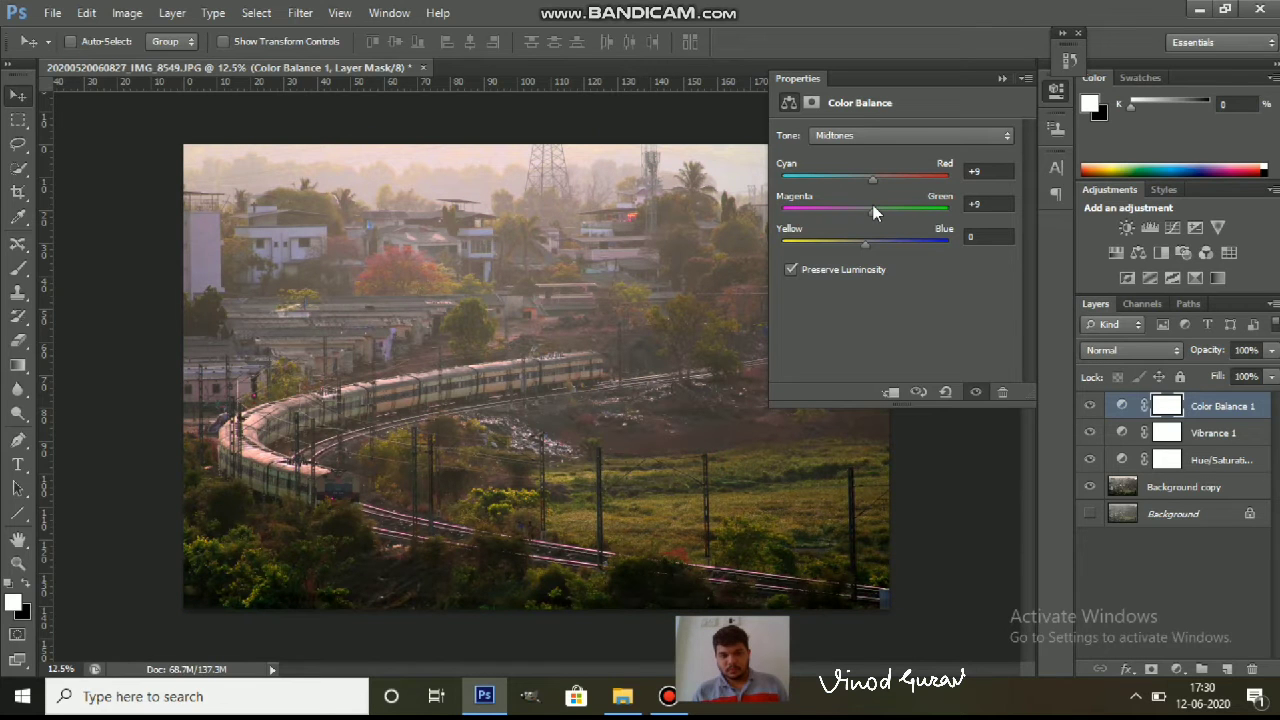
mouse_move(873, 212)
left_mouse_down()
mouse_move(849, 209)
mouse_move(883, 208)
mouse_move(876, 268)
left_mouse_up()
left_click_drag(876, 268, 878, 263)
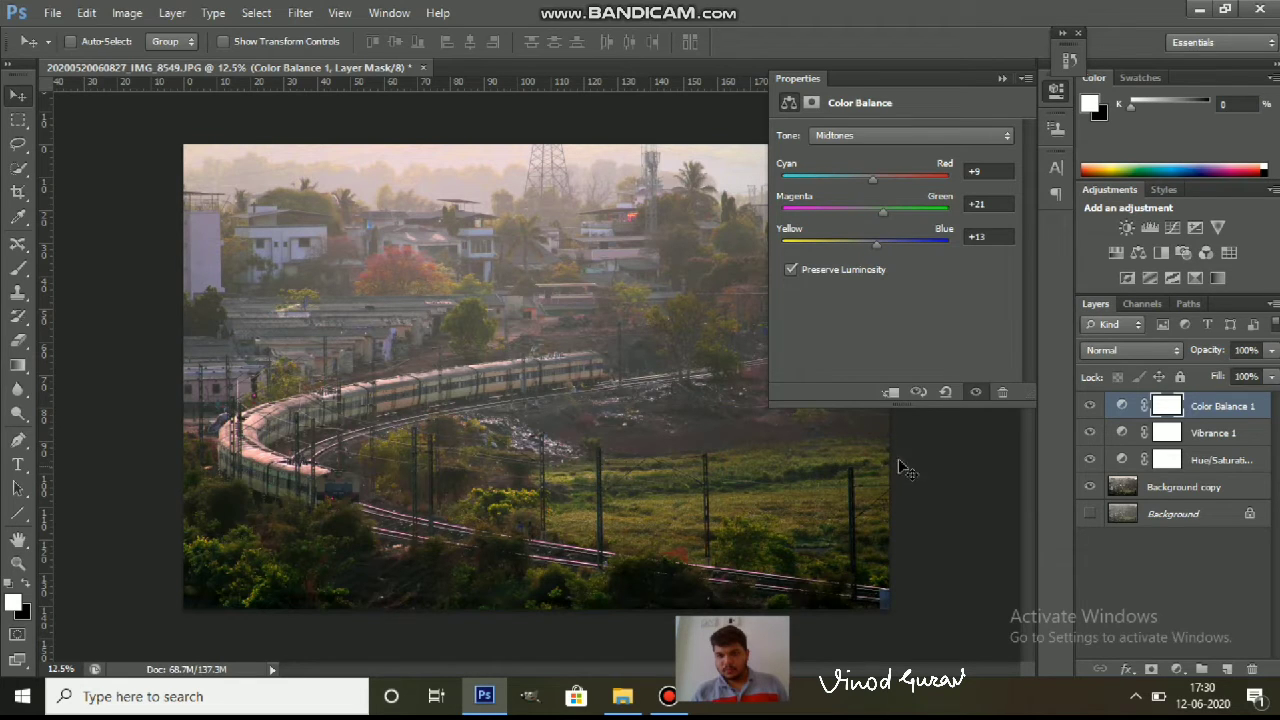
left_click(980, 136)
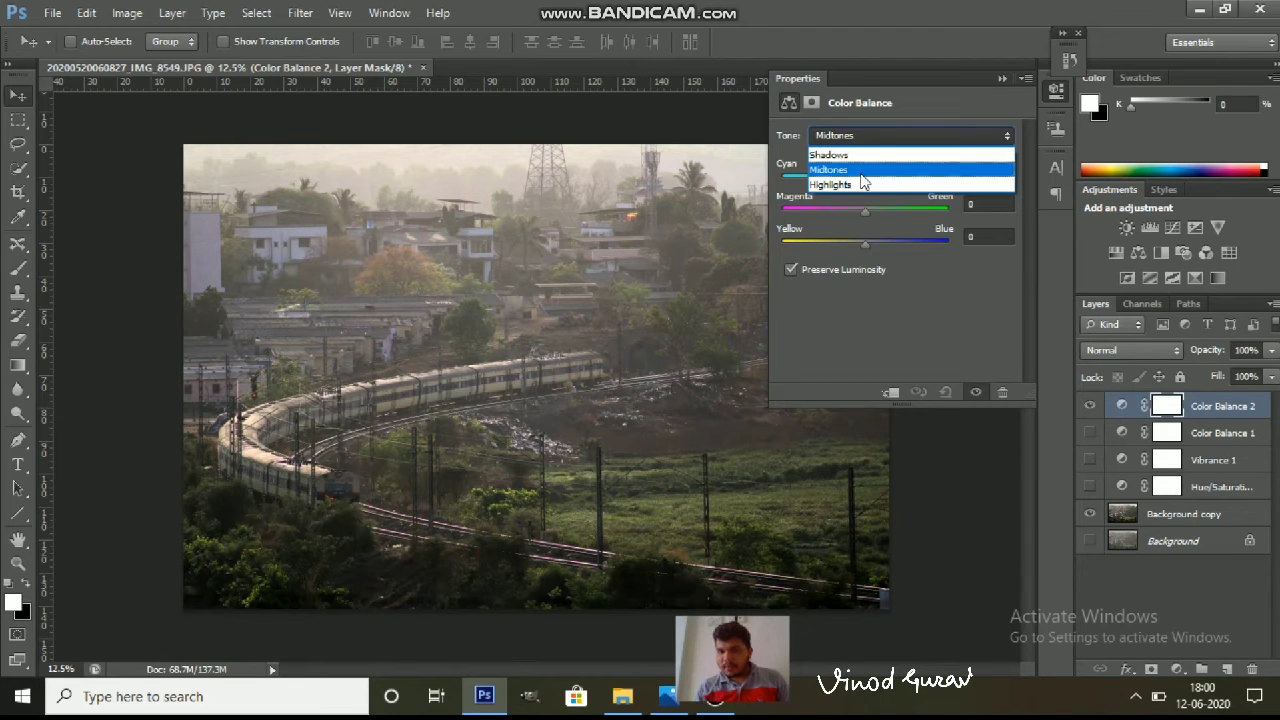
Step: Set Color Balance 2 shadows to Cyan-Red +12, Magenta-Green +9 and Yellow-Blue +13
left_click(850, 155)
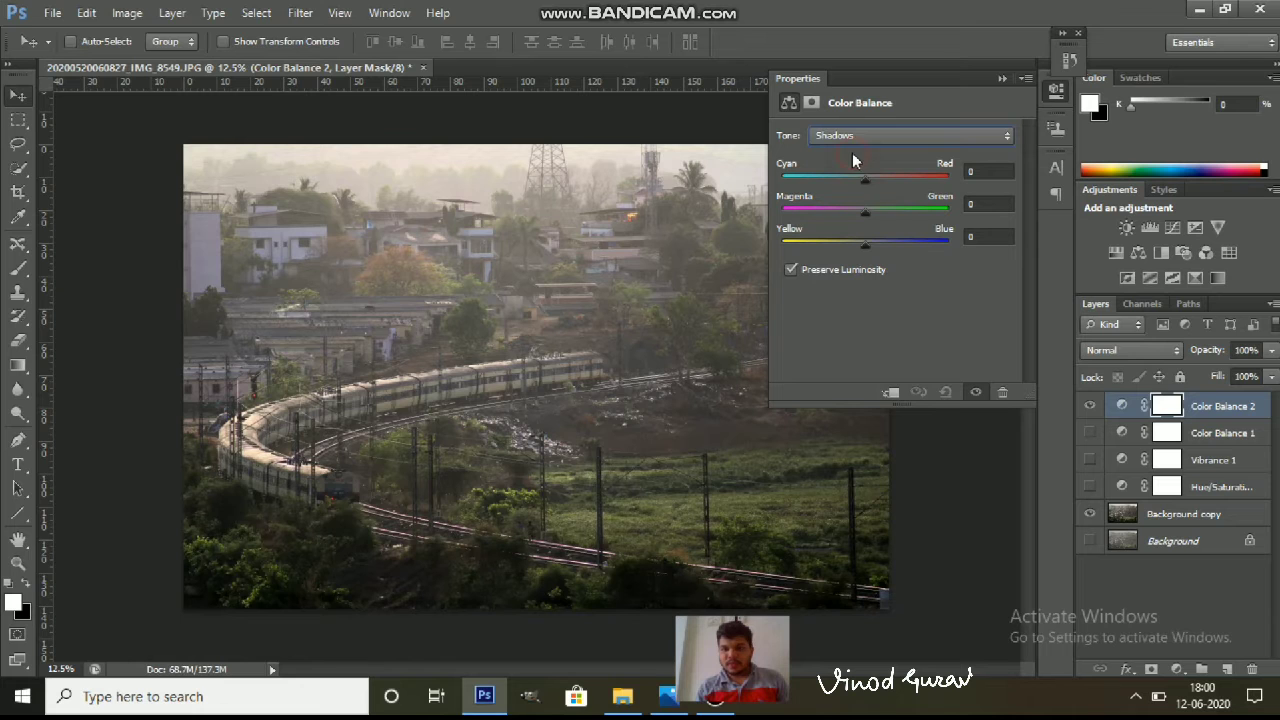
mouse_move(867, 183)
left_mouse_down()
mouse_move(943, 179)
mouse_move(826, 180)
mouse_move(883, 183)
left_mouse_up()
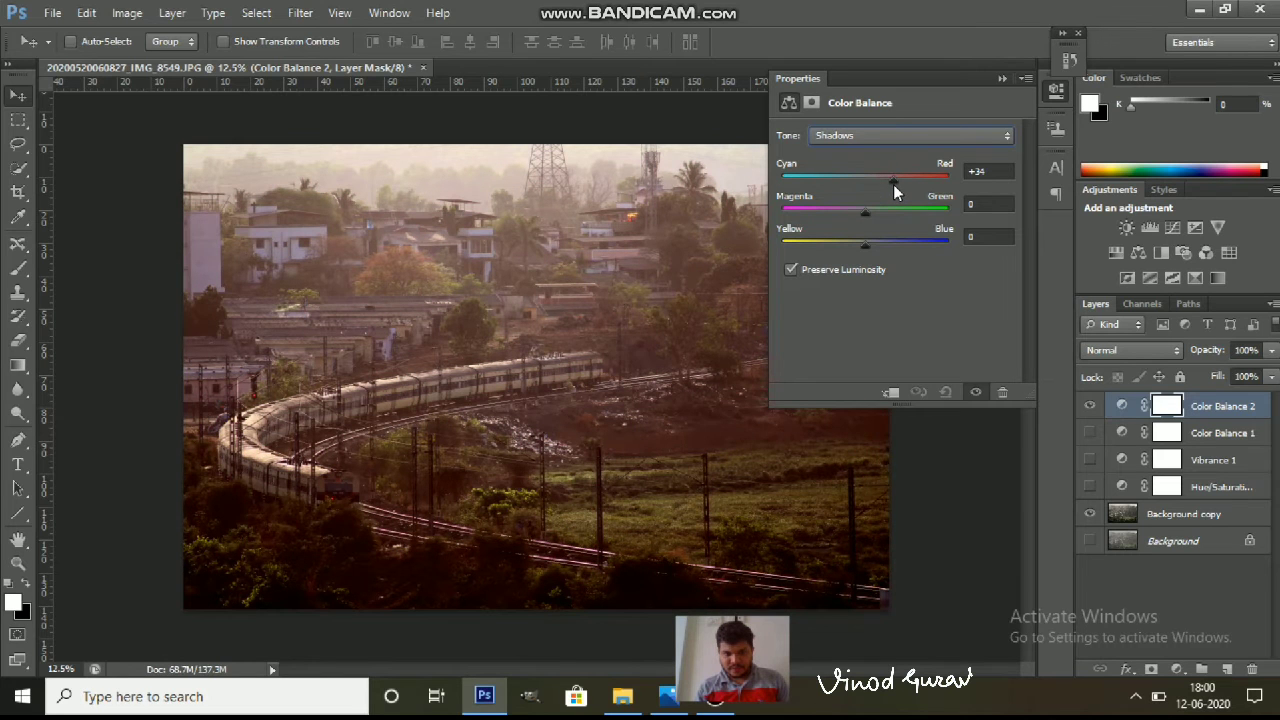
left_click_drag(892, 183, 875, 177)
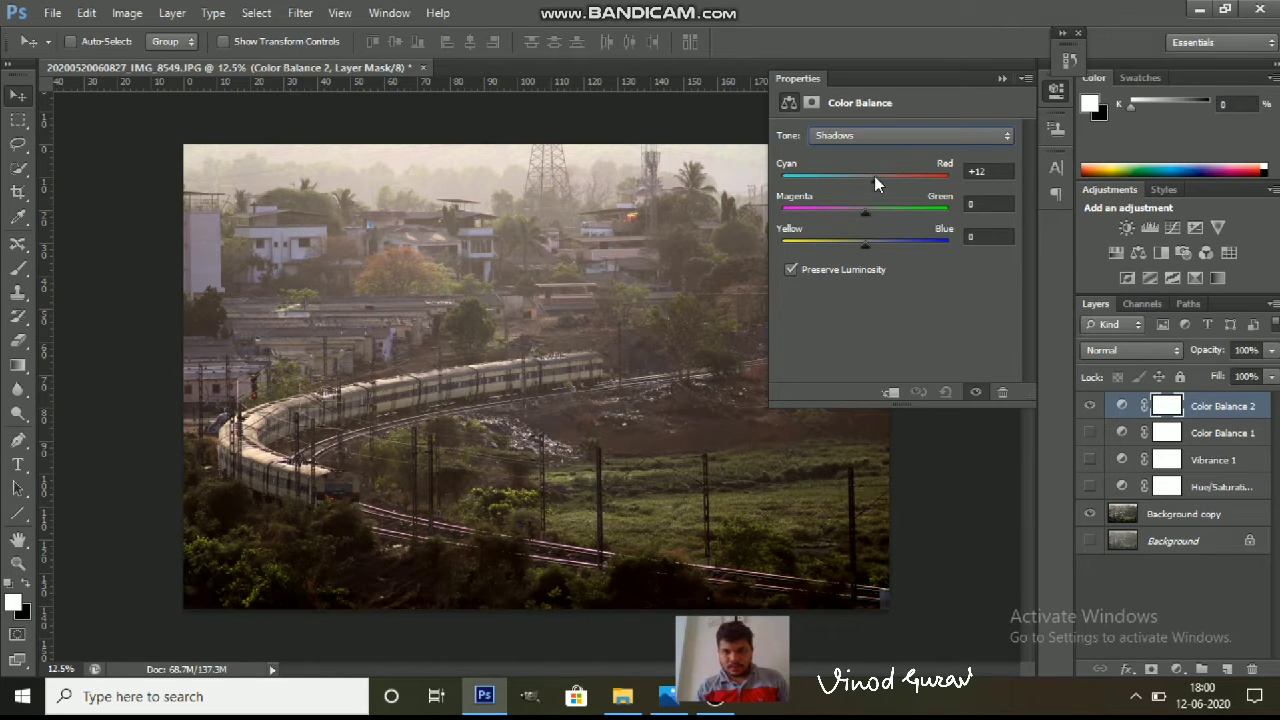
mouse_move(865, 210)
left_mouse_down()
mouse_move(823, 210)
mouse_move(865, 204)
mouse_move(888, 220)
mouse_move(872, 209)
mouse_move(833, 244)
mouse_move(874, 243)
left_mouse_up()
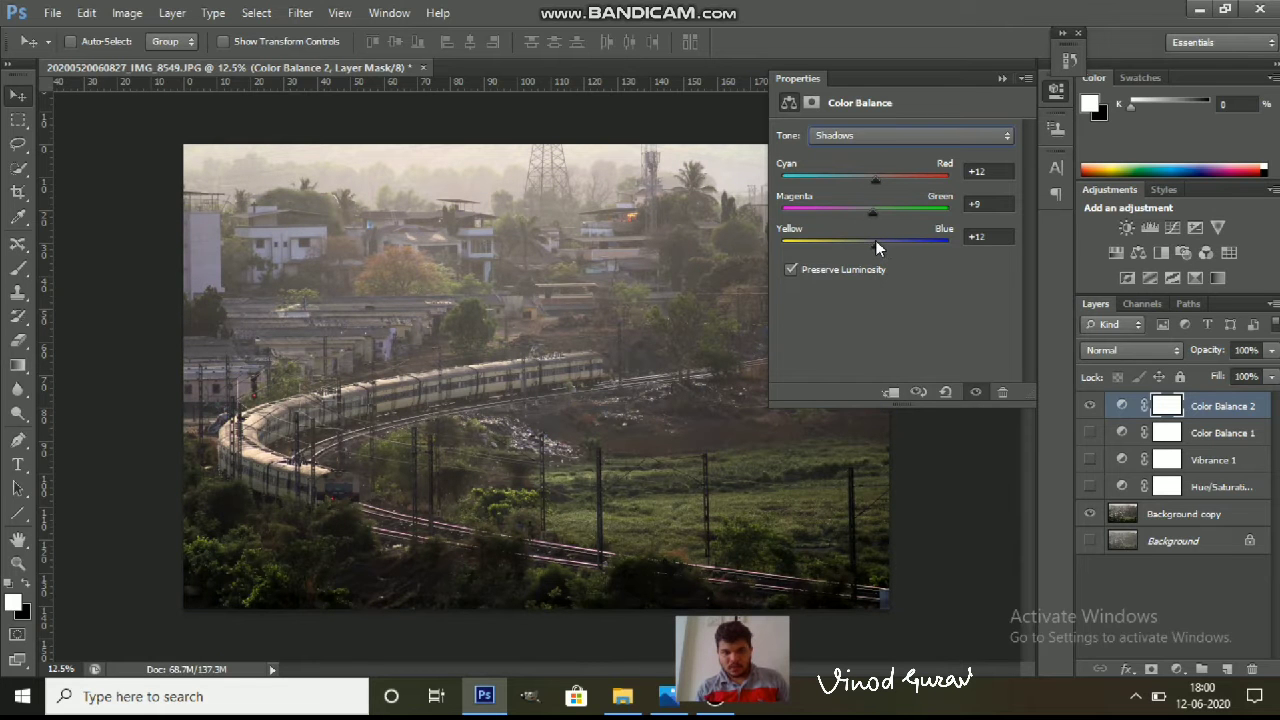
left_click(872, 137)
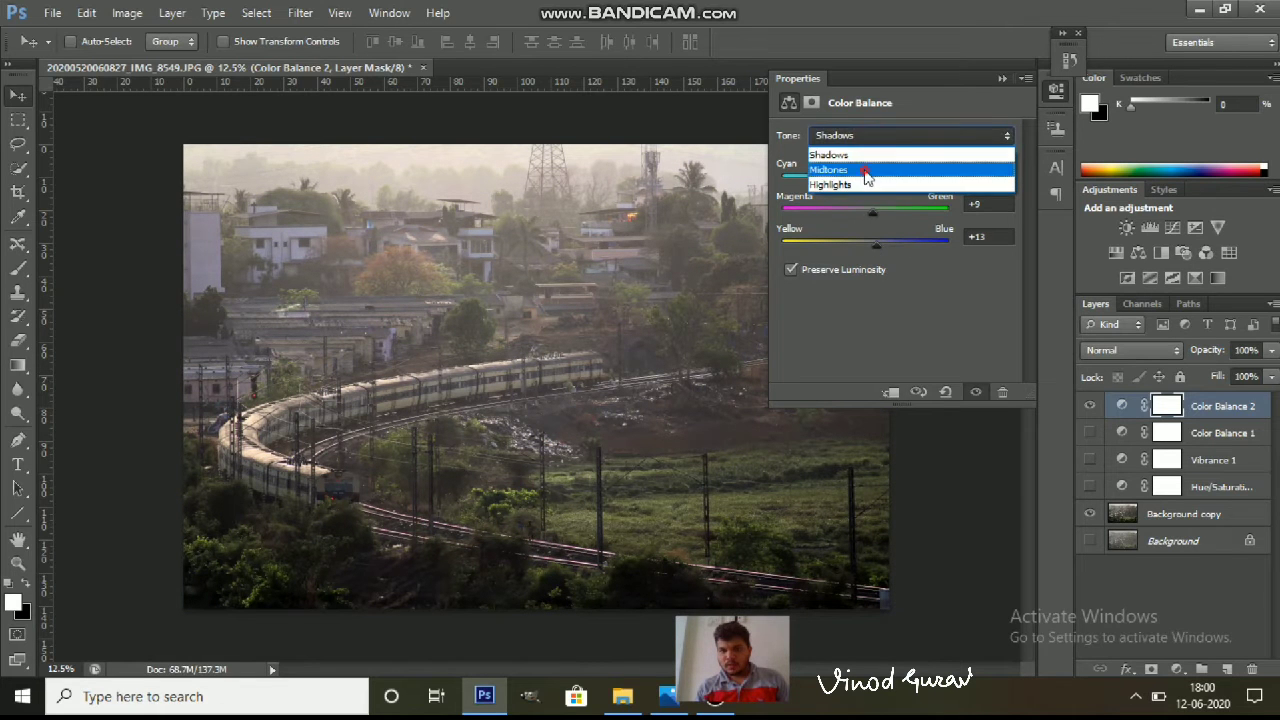
Step: Warm the Color Balance 2 midtones toward red and yellow
left_click(860, 154)
mouse_move(895, 181)
left_mouse_down()
mouse_move(907, 209)
mouse_move(885, 208)
mouse_move(935, 215)
mouse_move(872, 215)
mouse_move(890, 178)
mouse_move(862, 180)
mouse_move(906, 180)
mouse_move(892, 178)
left_mouse_up()
mouse_move(866, 247)
left_mouse_down()
mouse_move(795, 243)
mouse_move(930, 243)
mouse_move(844, 237)
mouse_move(856, 237)
left_mouse_up()
Step: Tint the highlights +19 red, +8 green and -8 yellow, then close the Color Balance settings
left_click(920, 135)
left_click(860, 188)
mouse_move(866, 180)
left_mouse_down()
mouse_move(906, 188)
mouse_move(884, 187)
left_mouse_up()
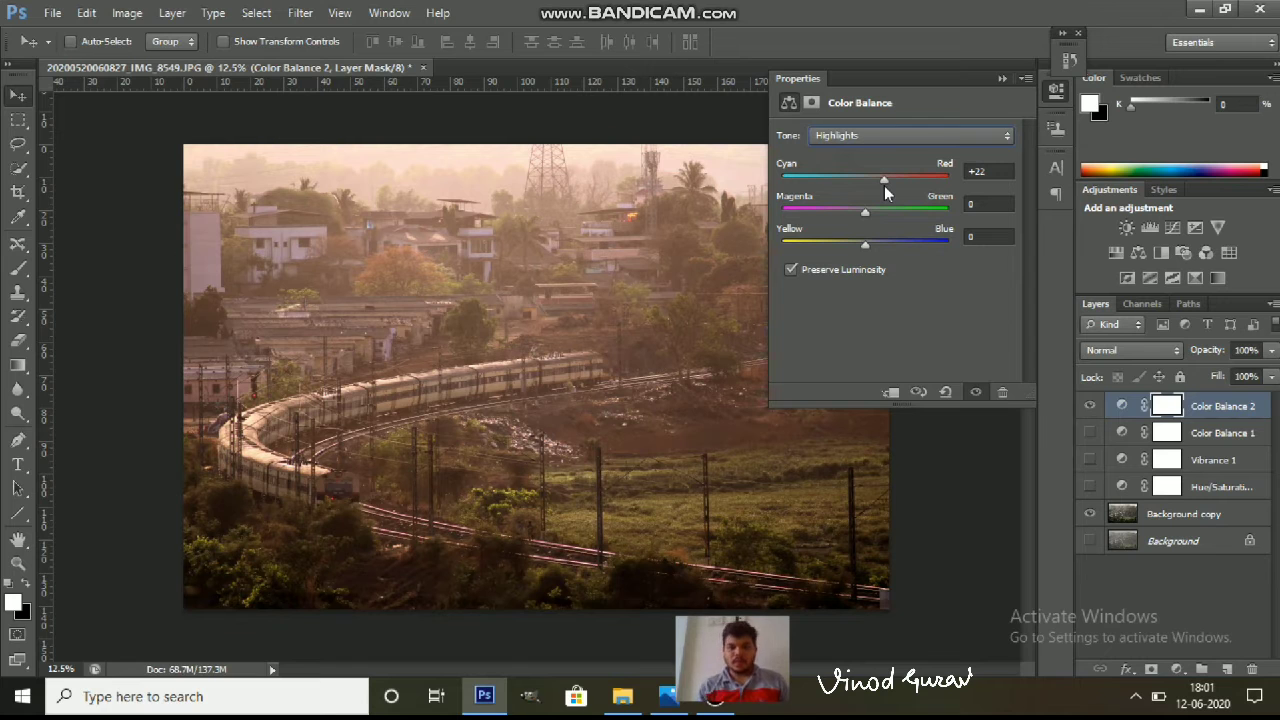
mouse_move(884, 185)
left_mouse_down()
mouse_move(916, 185)
mouse_move(883, 180)
mouse_move(906, 182)
mouse_move(814, 213)
mouse_move(966, 215)
mouse_move(885, 215)
mouse_move(826, 246)
mouse_move(866, 245)
left_mouse_up()
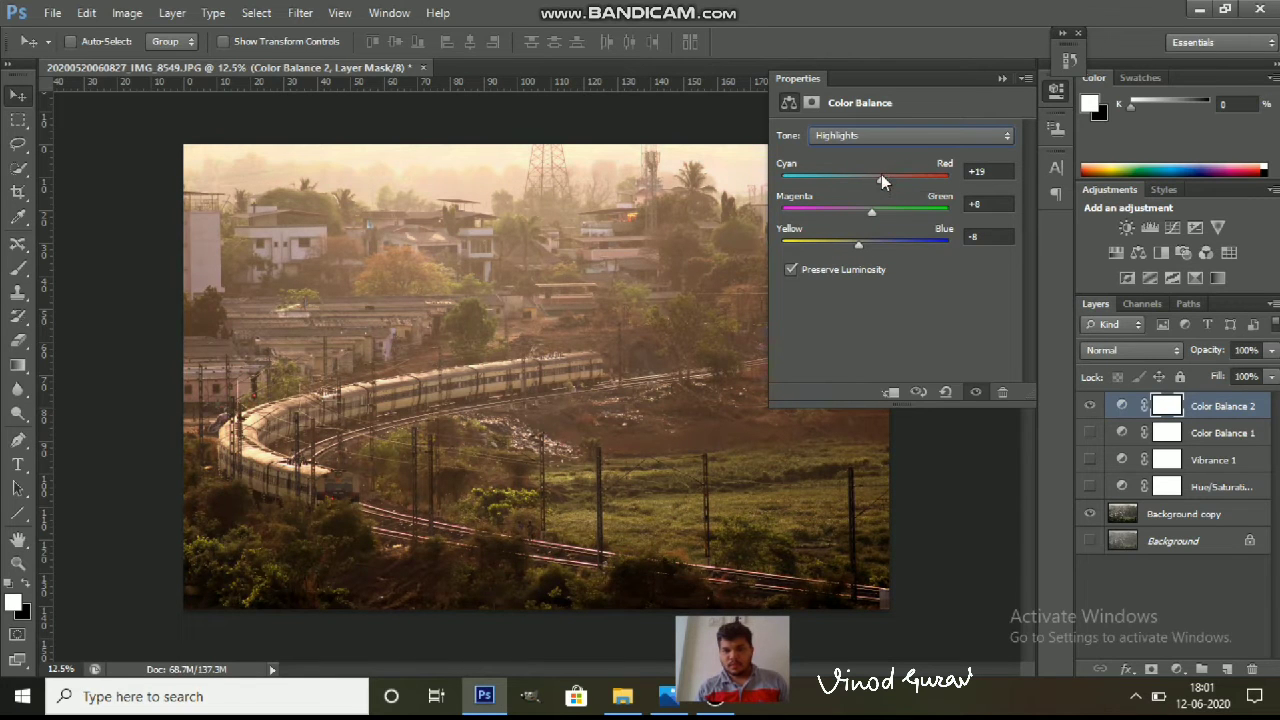
left_click_drag(876, 206, 874, 209)
left_click(912, 143)
left_click(916, 138)
left_click(922, 150)
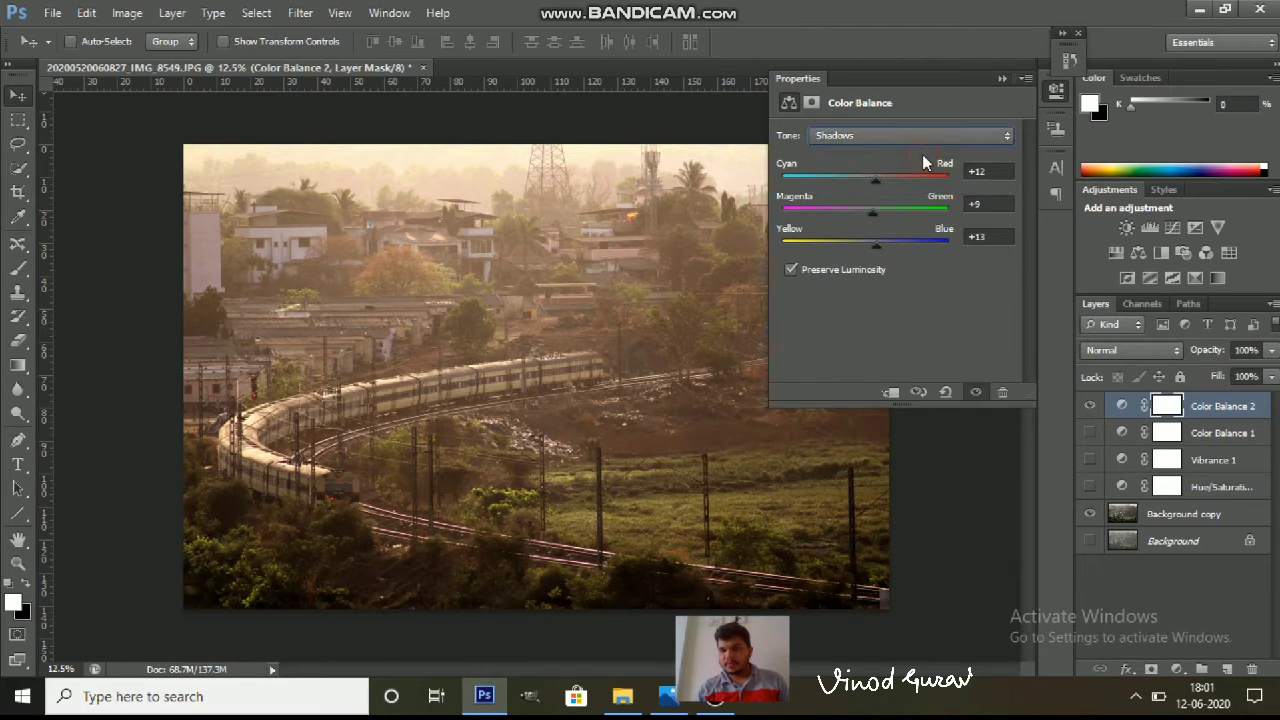
left_click(999, 81)
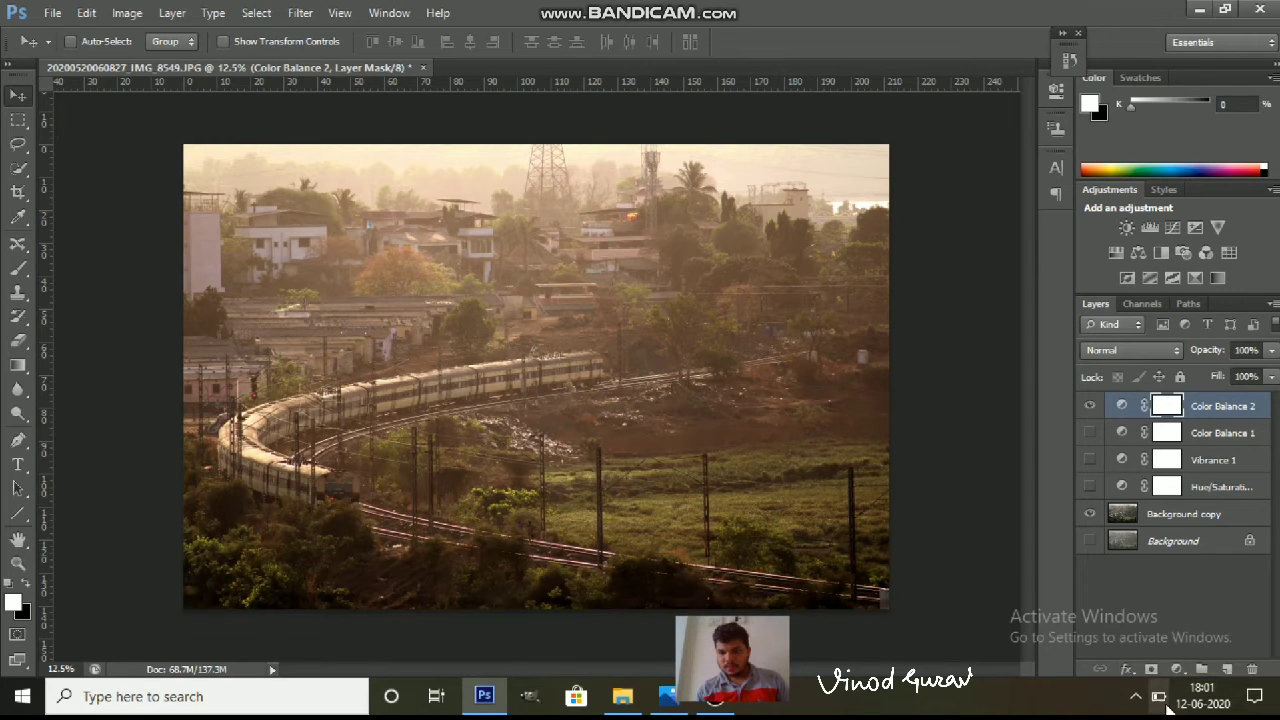
Step: Make Hue/Saturation, Vibrance 1 and Color Balance 1 visible again and add a Photo Filter layer
left_click(1090, 487)
left_click(1090, 460)
left_click(1090, 433)
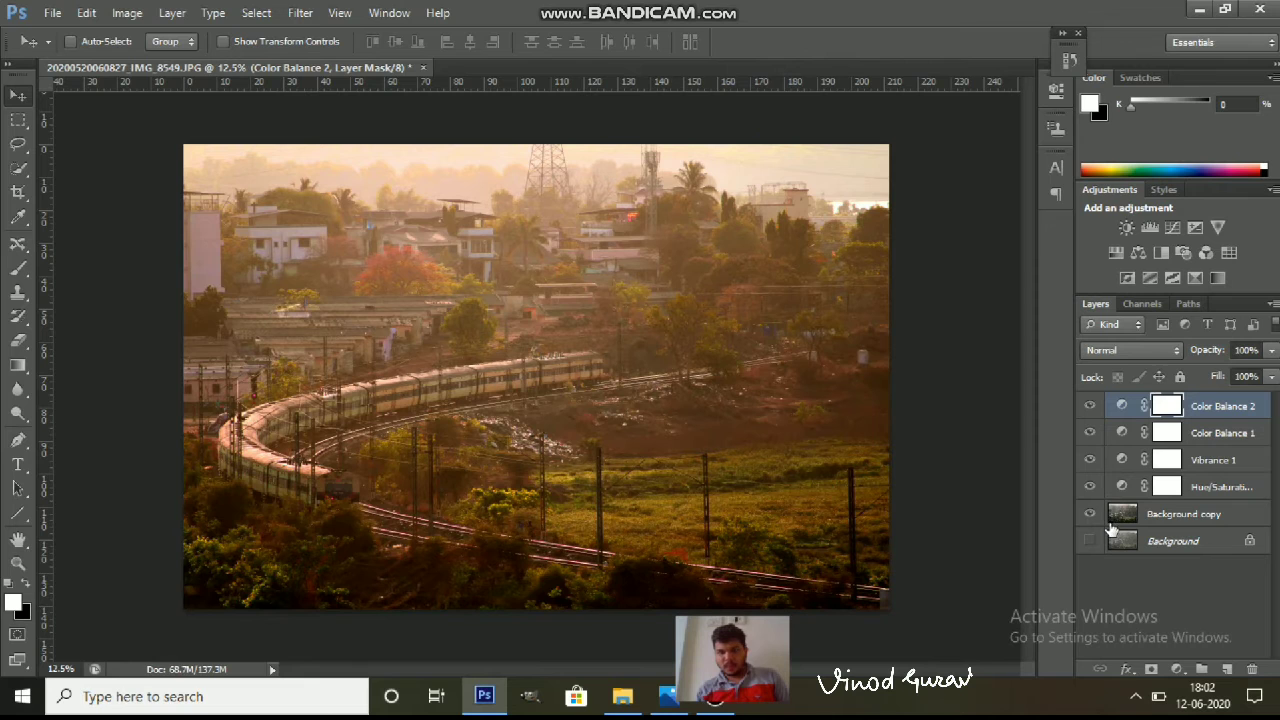
left_click(1177, 670)
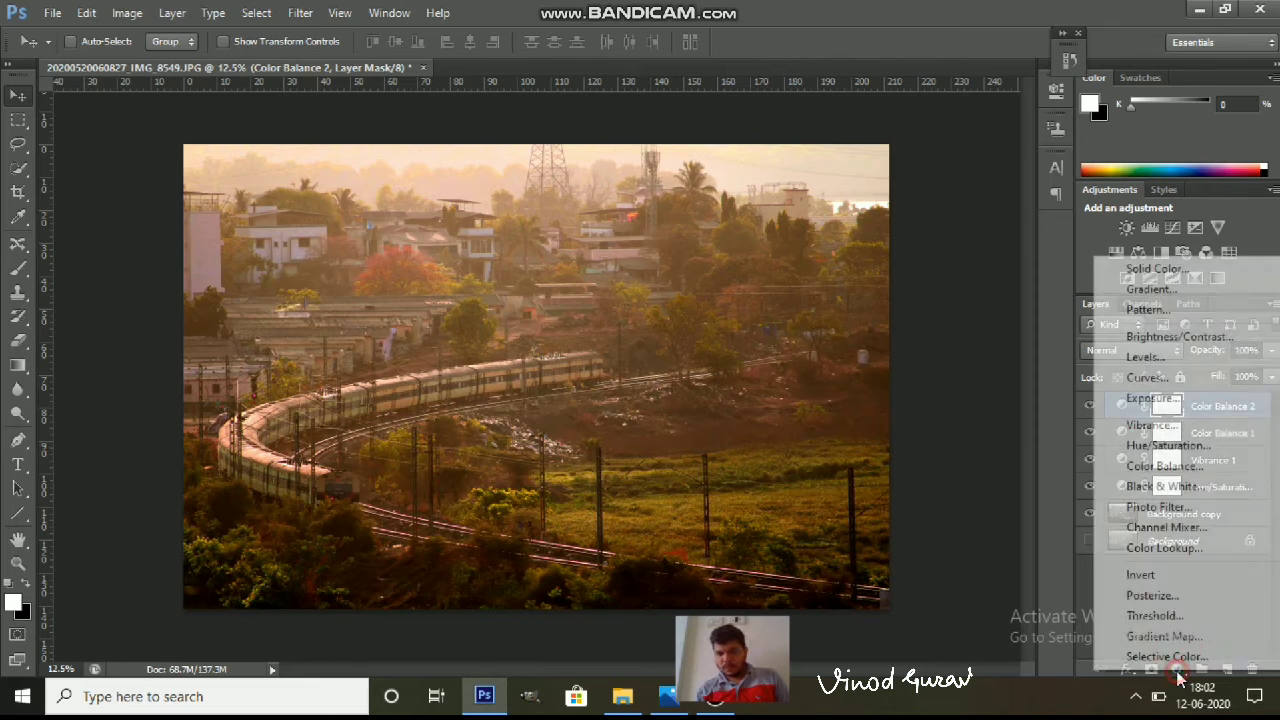
left_click(1160, 508)
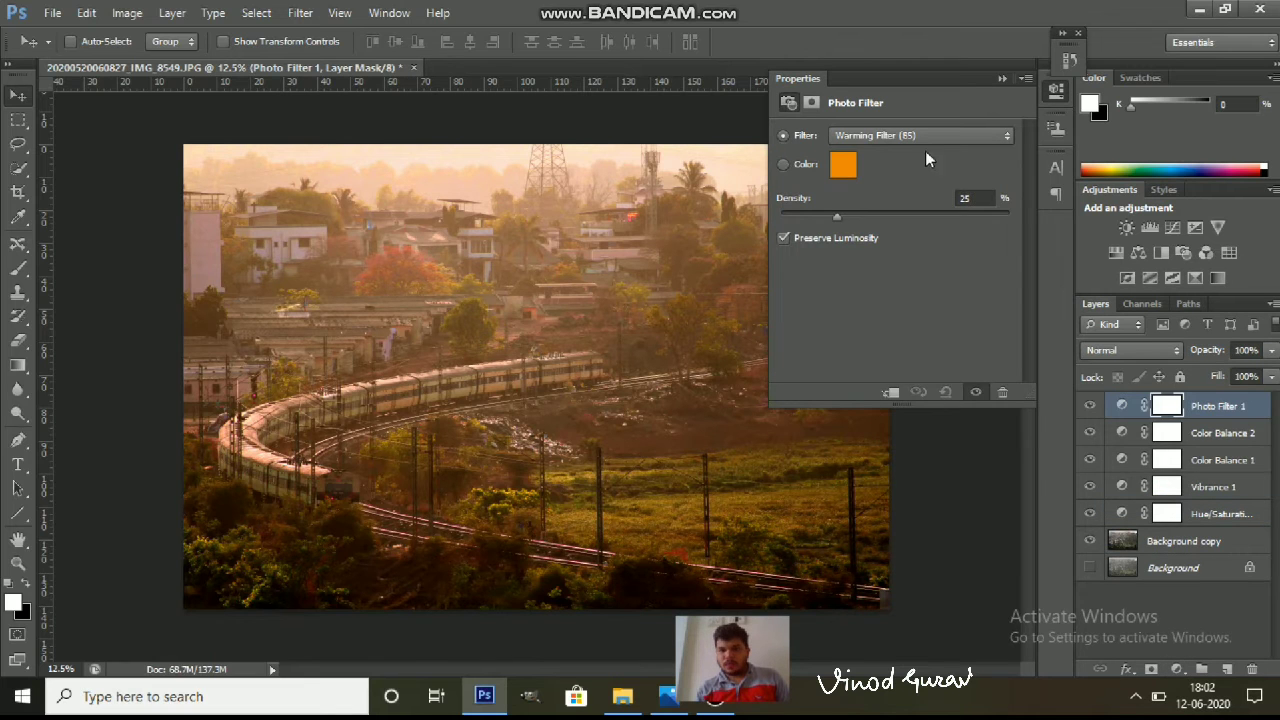
Step: Preview photo filter presets: Warming (LBA), Warming (81), Cooling (82), Yellow, Blue, Deep Red, Deep Blue, Deep Yellow, Red
left_click(900, 138)
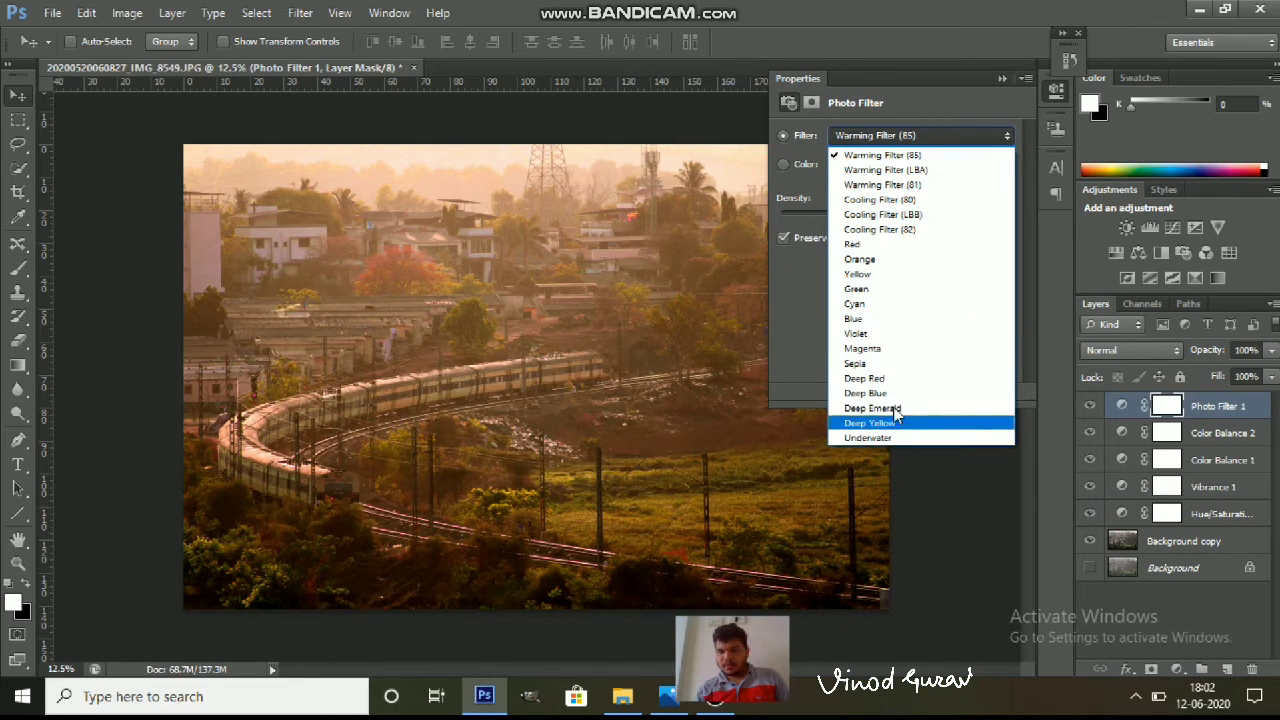
left_click(864, 169)
left_click(883, 144)
left_click(875, 185)
left_click(885, 136)
left_click(870, 229)
left_click(878, 136)
left_click(866, 272)
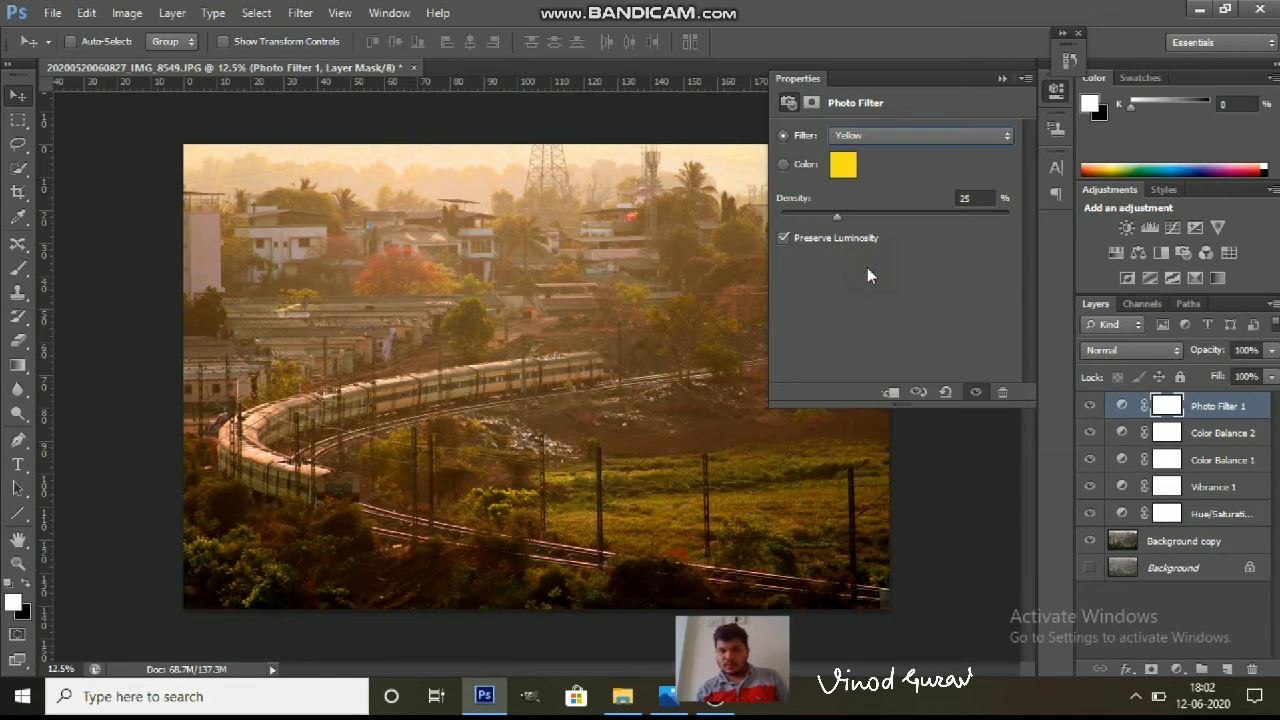
left_click(883, 144)
left_click(876, 324)
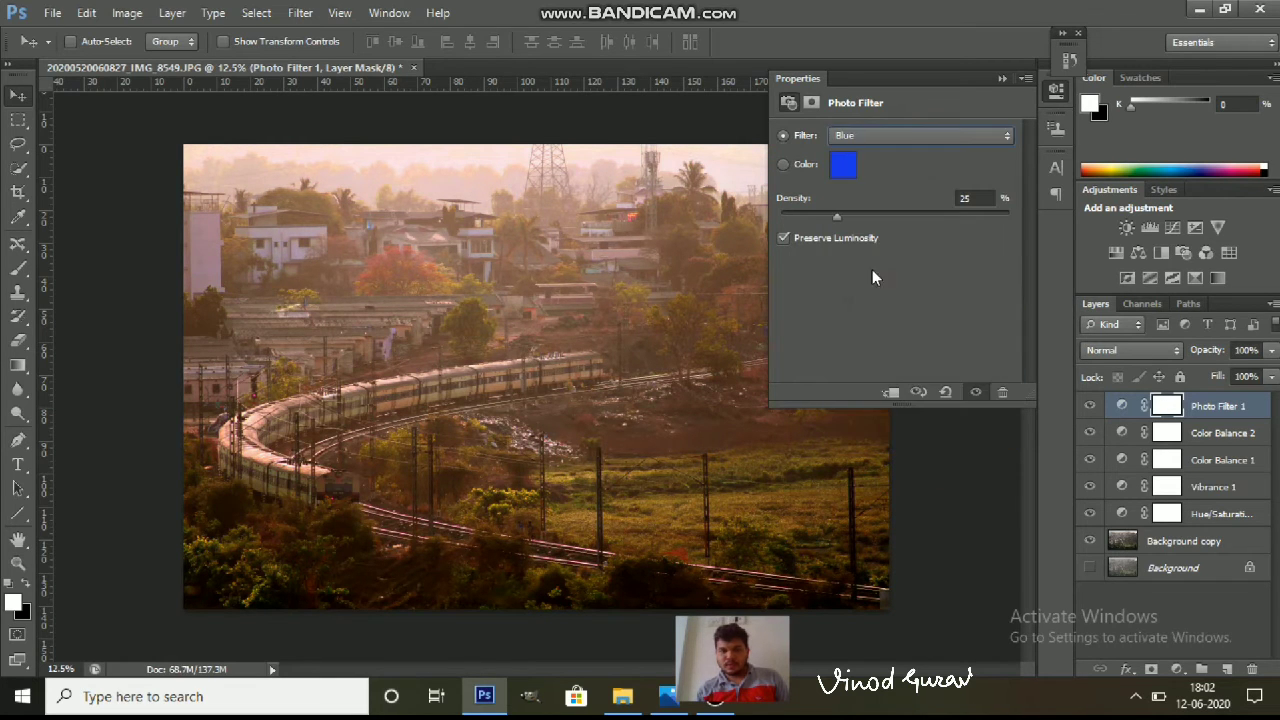
left_click(872, 140)
left_click(872, 372)
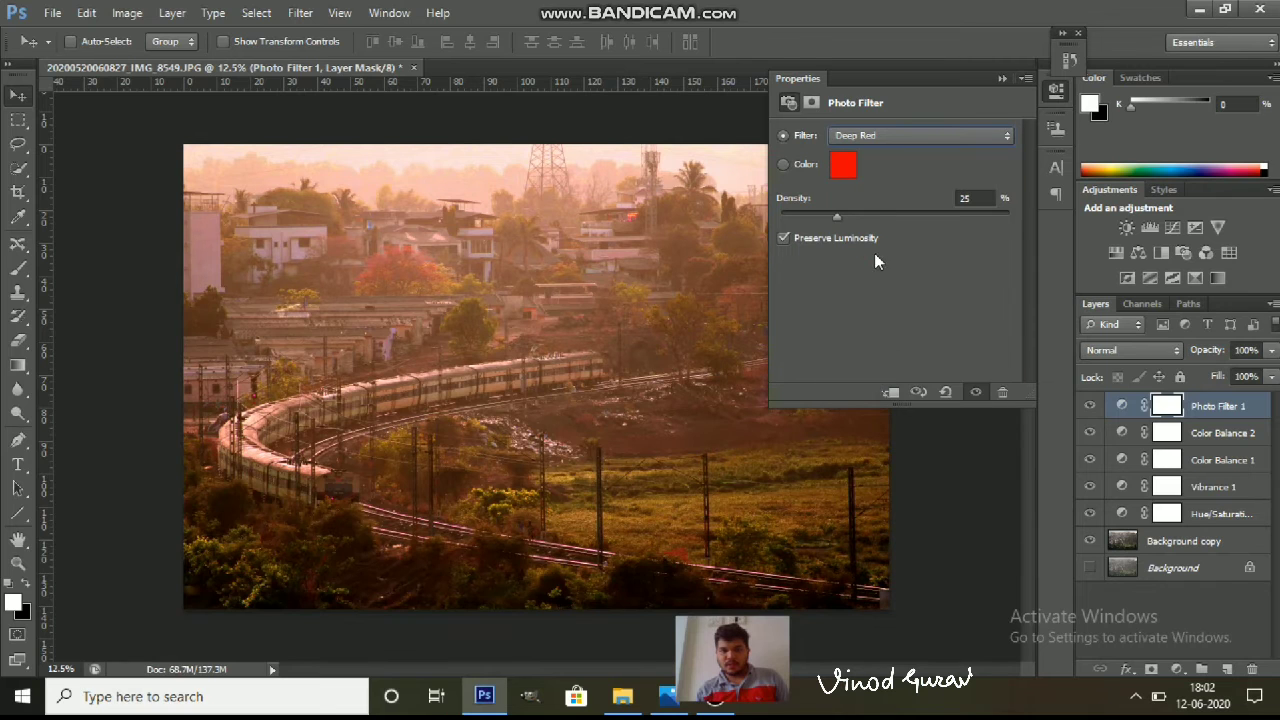
left_click(870, 134)
left_click(862, 392)
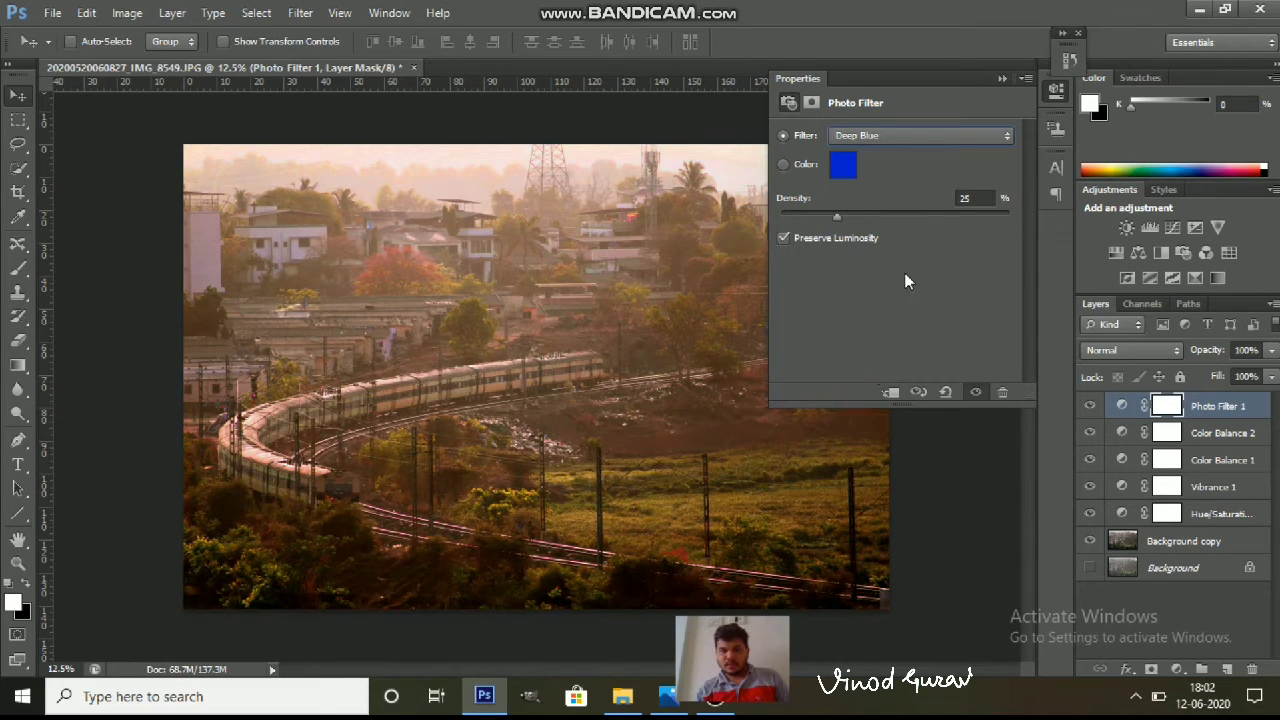
left_click(900, 140)
left_click(866, 418)
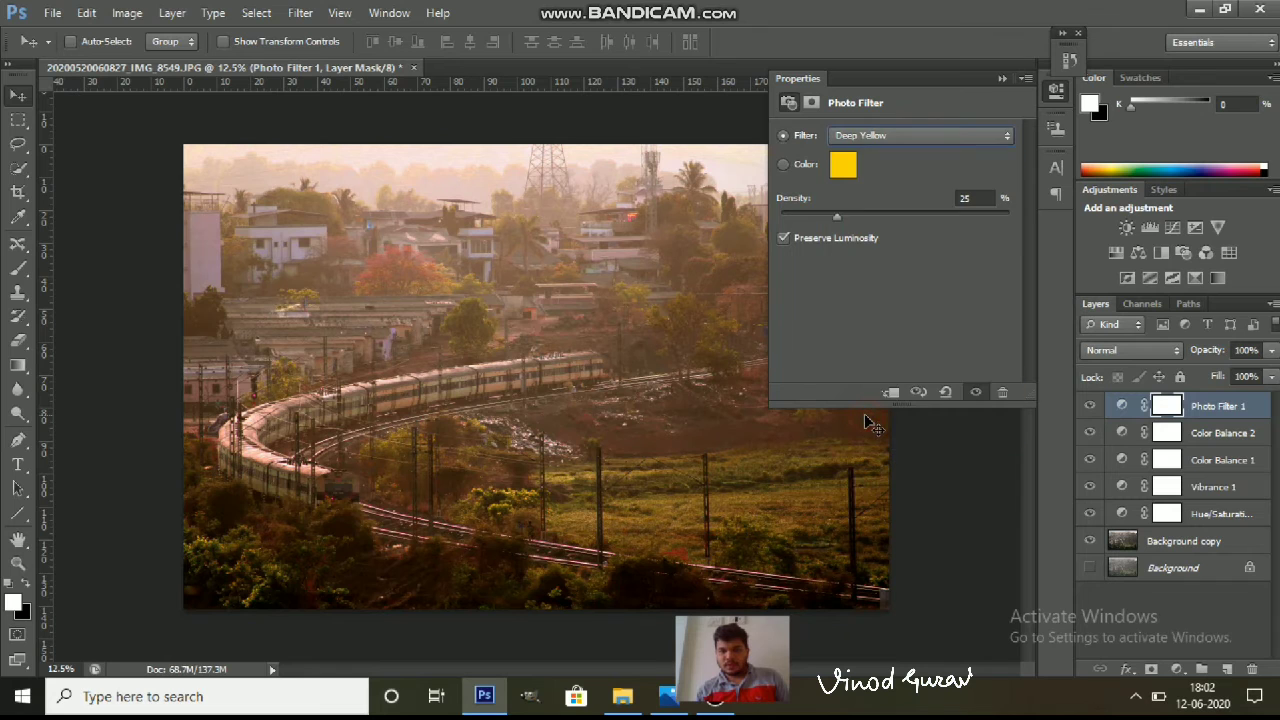
left_click(873, 141)
left_click(871, 242)
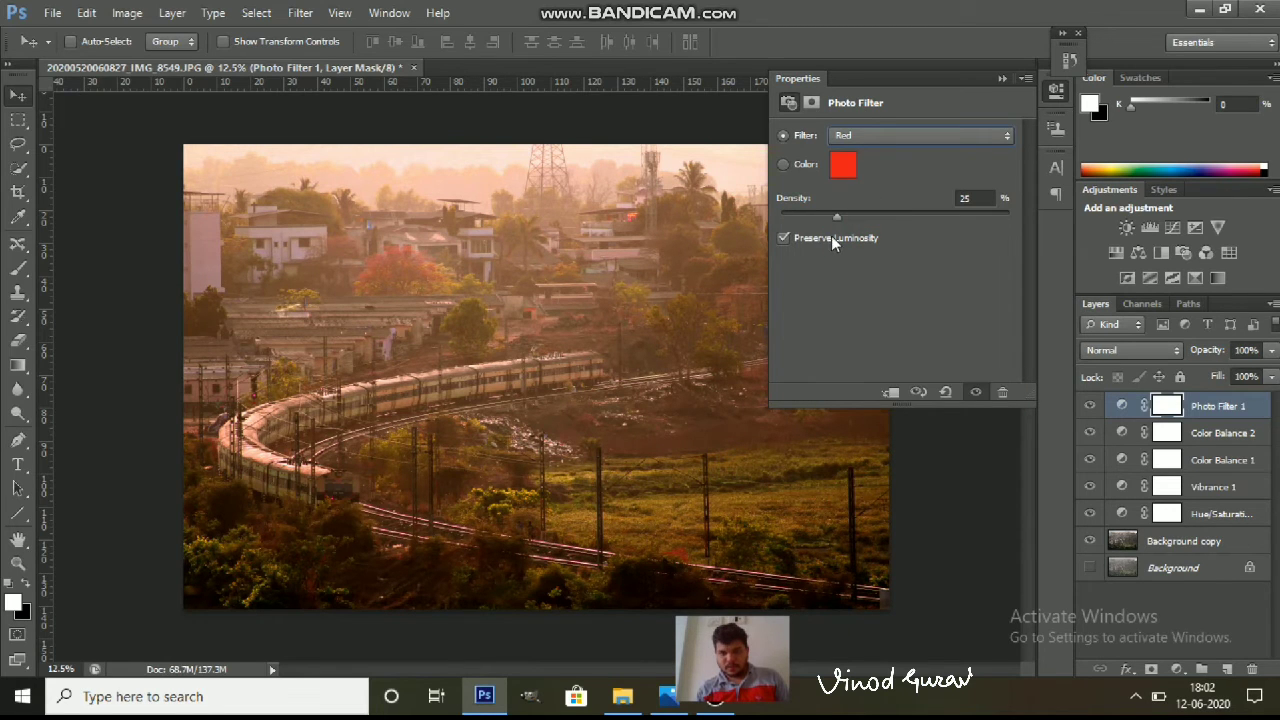
Step: Test the Red filter's density, then settle on Warming Filter (LBA) at about 23%
mouse_move(840, 214)
left_mouse_down()
mouse_move(1016, 212)
mouse_move(914, 216)
left_mouse_up()
mouse_move(842, 237)
left_mouse_down()
mouse_move(884, 232)
mouse_move(830, 230)
mouse_move(882, 236)
mouse_move(843, 222)
left_mouse_up()
left_click(855, 137)
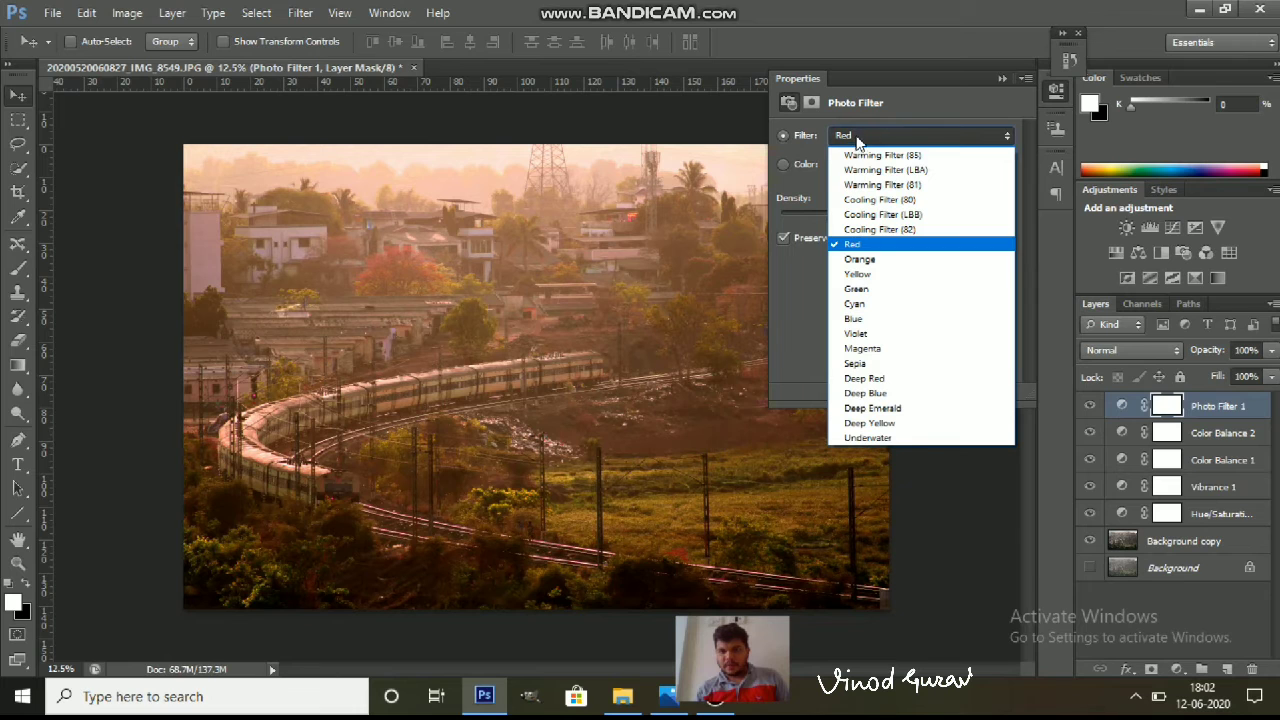
left_click(873, 170)
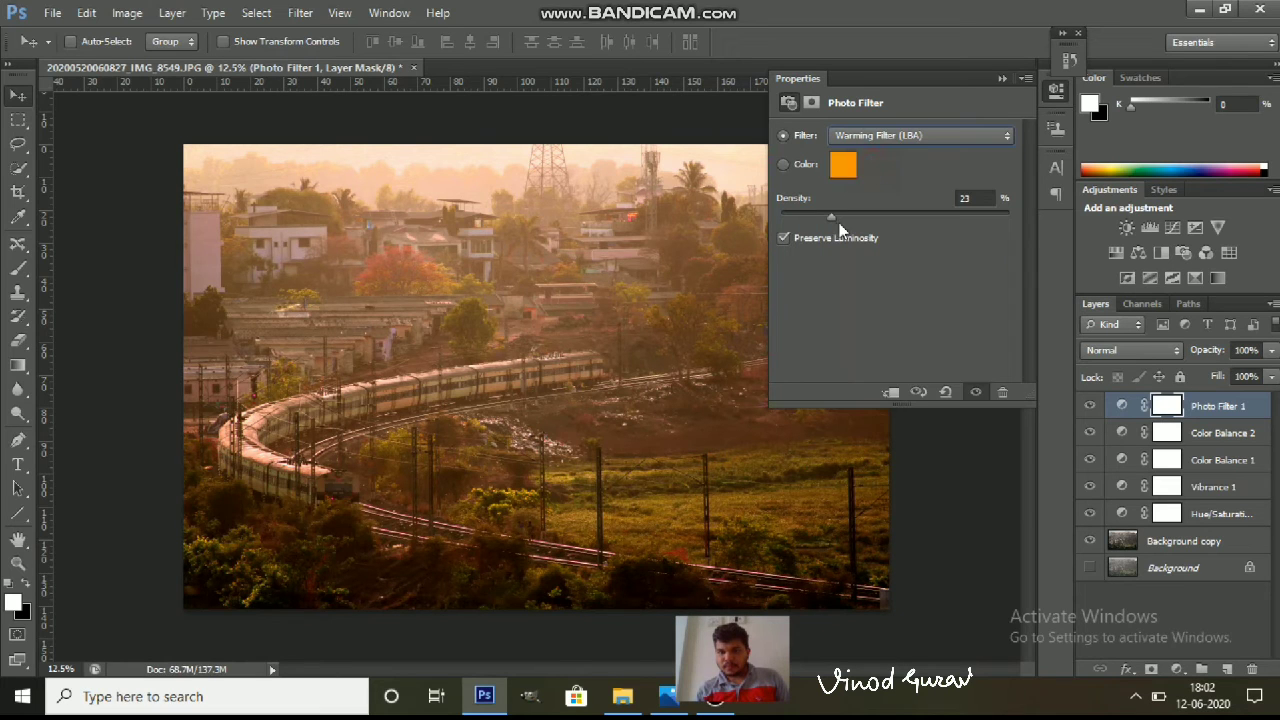
Step: Try several Warming Filter (LBA) densities, leaving it at 28% for a subtle warmth
mouse_move(832, 214)
left_mouse_down()
mouse_move(872, 216)
mouse_move(837, 217)
left_mouse_up()
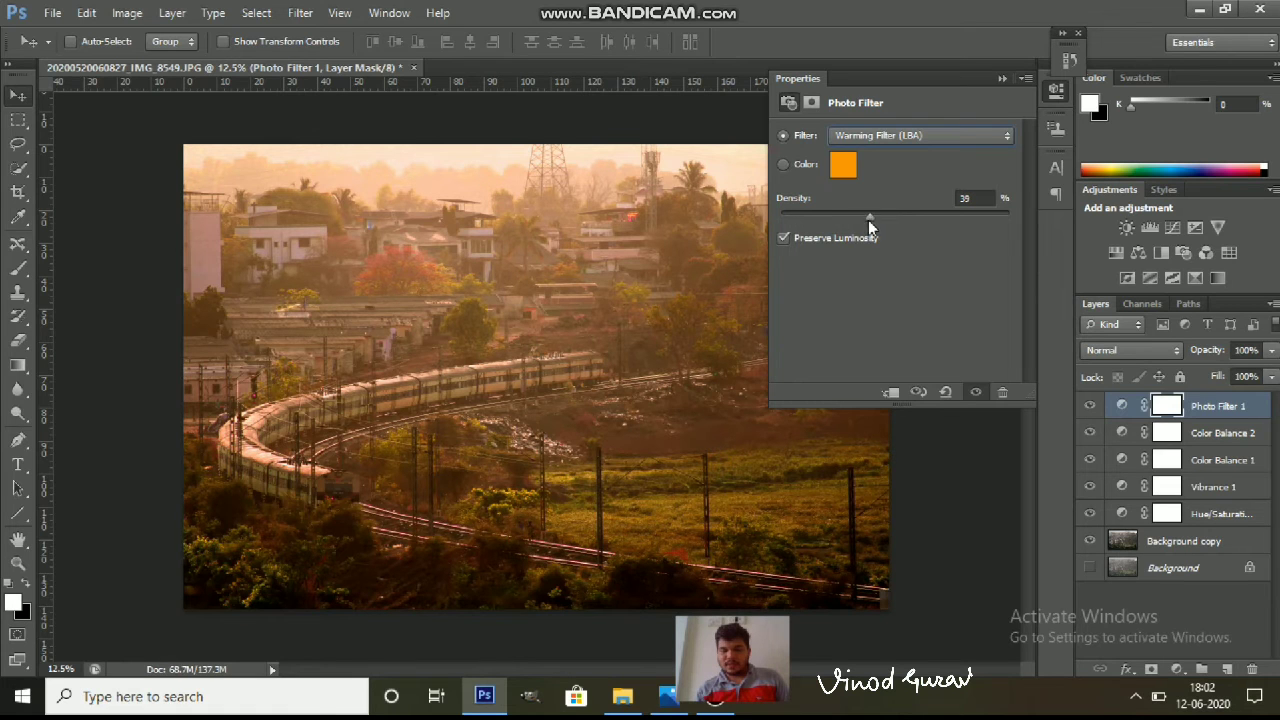
mouse_move(858, 216)
left_mouse_down()
mouse_move(914, 217)
mouse_move(847, 217)
left_mouse_up()
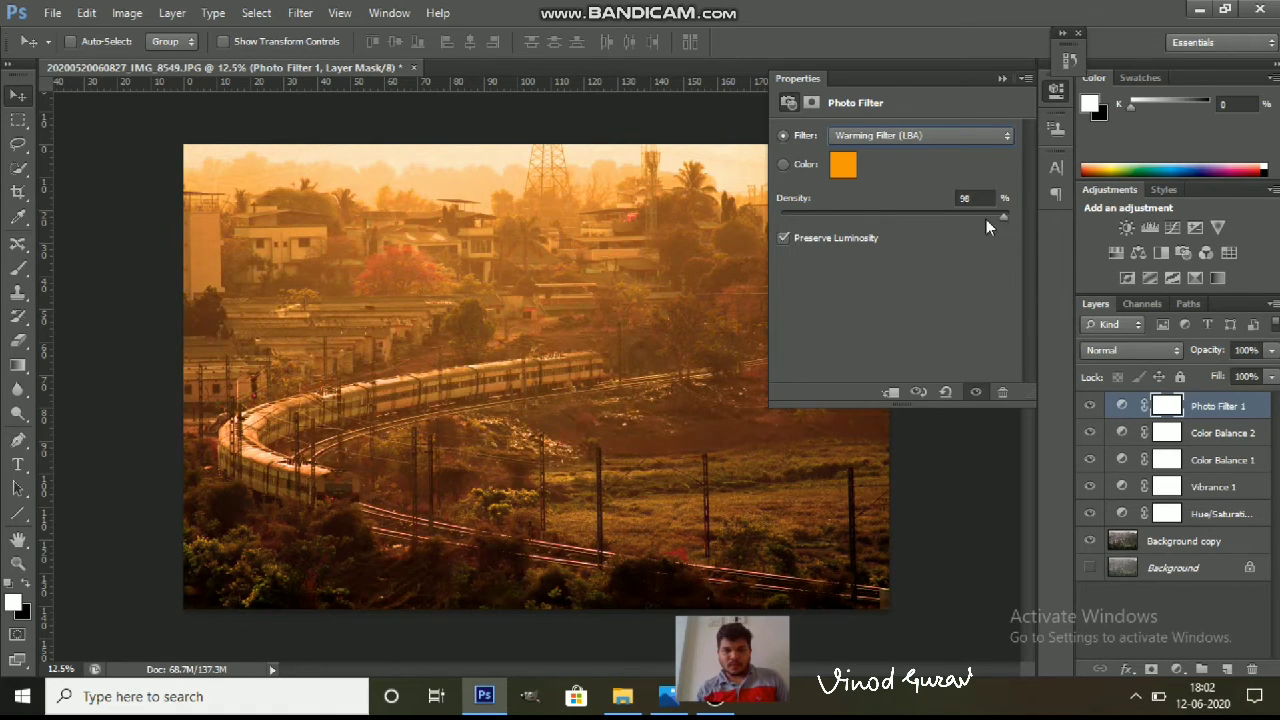
mouse_move(934, 218)
left_mouse_down()
mouse_move(972, 218)
mouse_move(883, 220)
left_mouse_up()
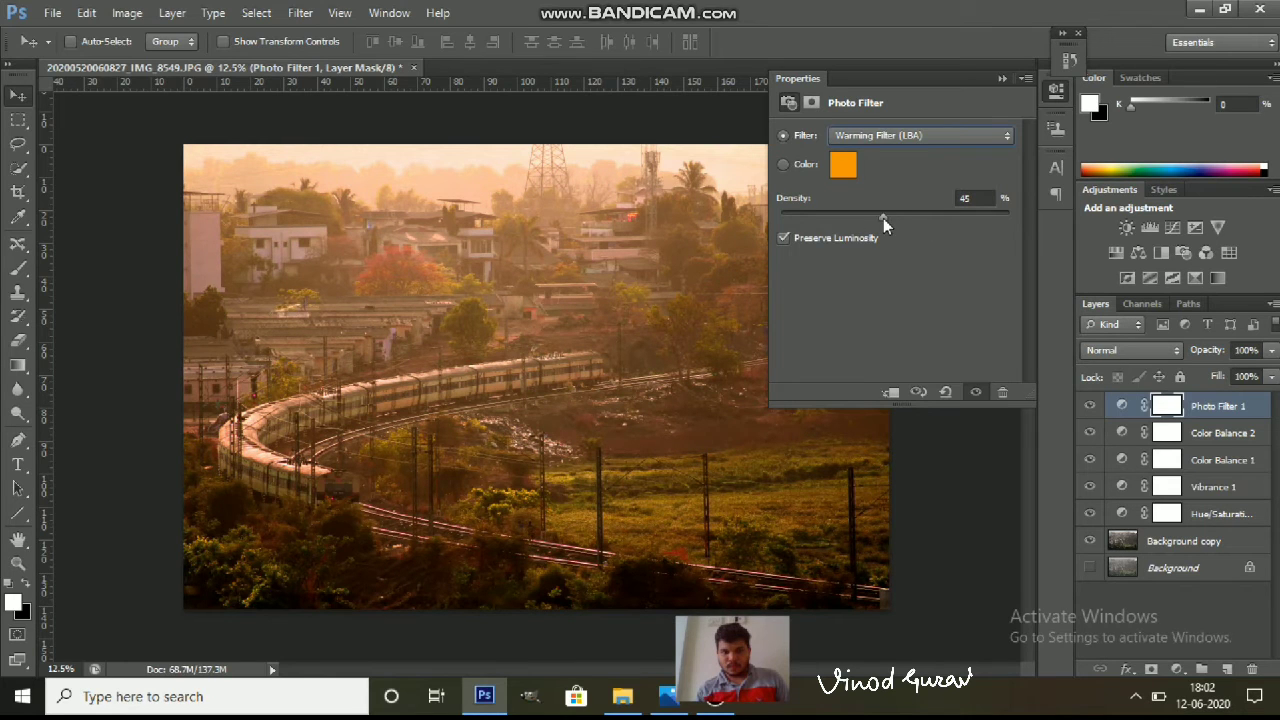
mouse_move(961, 225)
left_mouse_down()
mouse_move(814, 226)
mouse_move(885, 227)
left_mouse_up()
left_click_drag(986, 226, 989, 228)
mouse_move(867, 222)
left_mouse_down()
mouse_move(841, 219)
mouse_move(964, 210)
left_mouse_up()
mouse_move(883, 206)
left_mouse_down()
mouse_move(851, 207)
mouse_move(910, 207)
mouse_move(832, 213)
mouse_move(871, 220)
left_mouse_up()
Step: Keep the Warming Filter (LBA) photo filter and briefly toggle Background copy's visibility off and on
left_click(943, 135)
left_click(1002, 78)
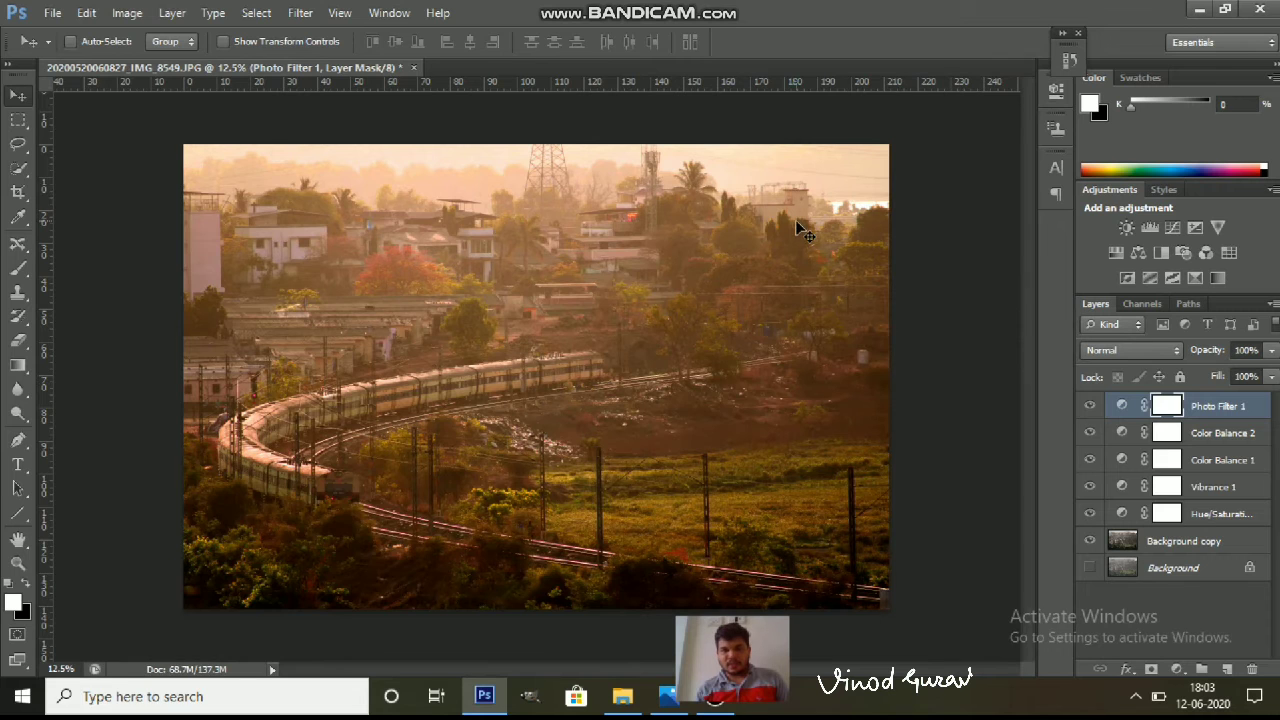
left_click(1088, 540)
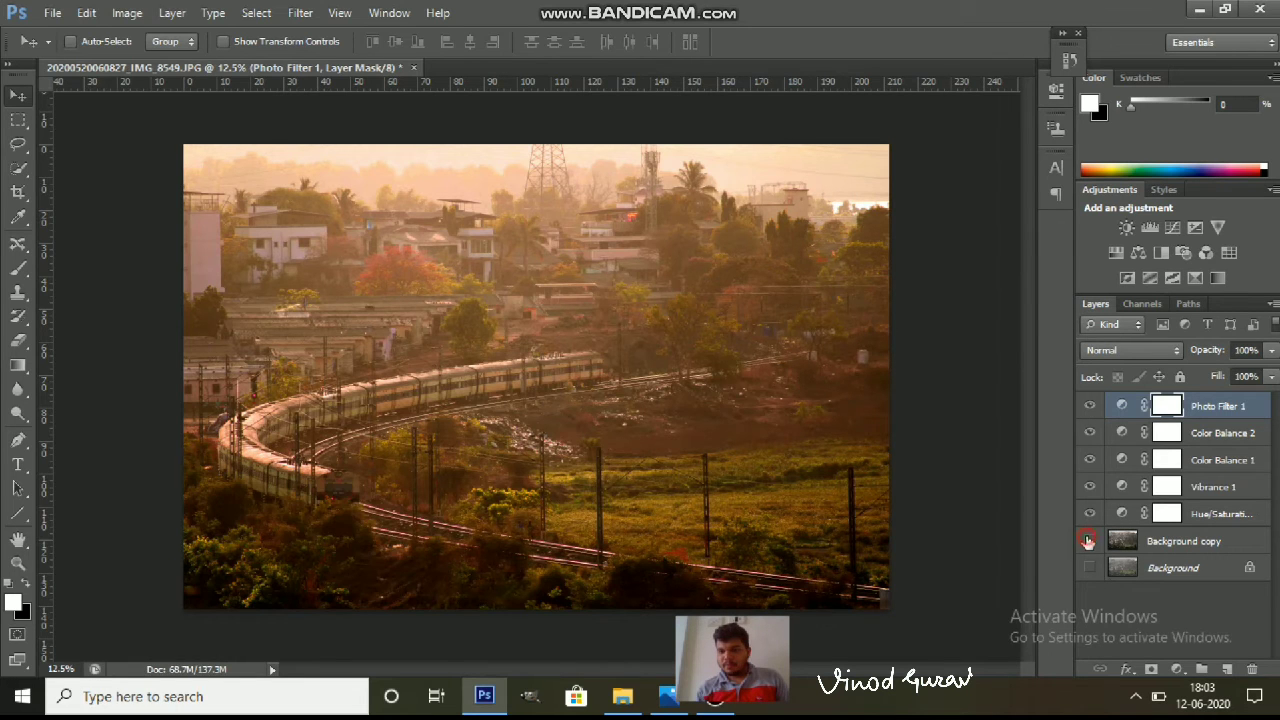
left_click(1088, 540)
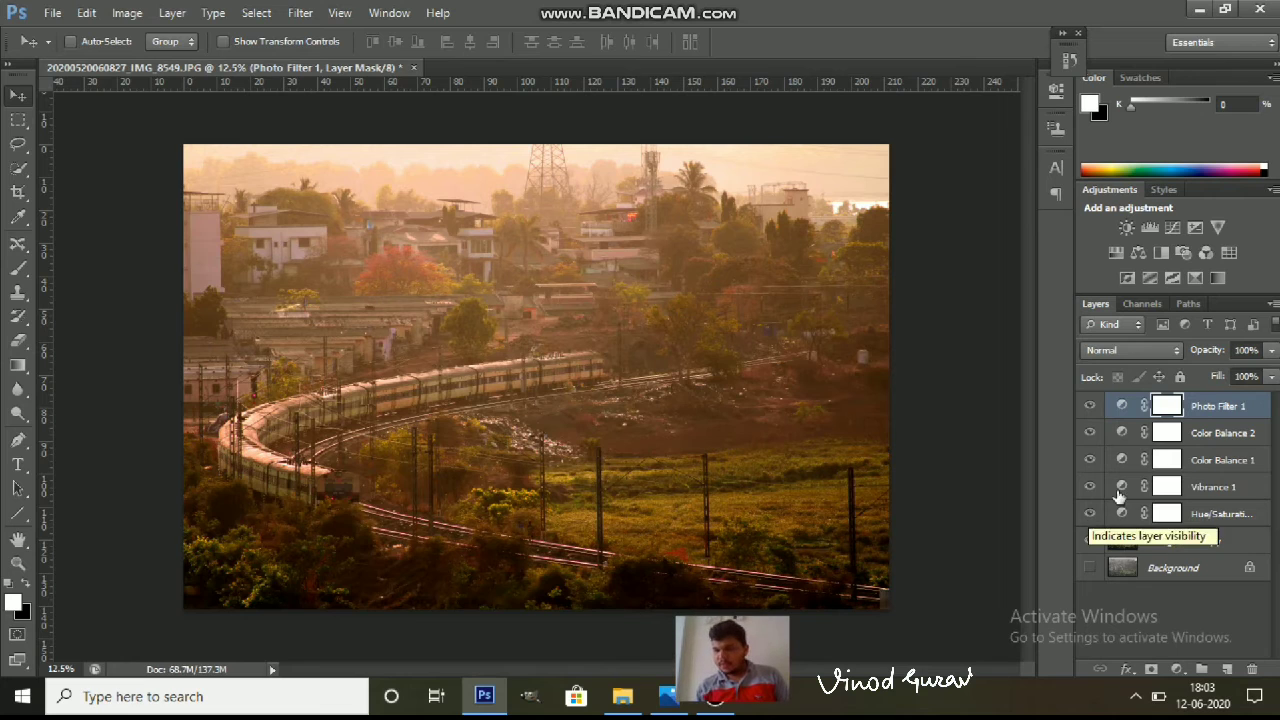
Step: Select the adjustment layers from Hue/Saturation 1 up, then delete the Photo Filter 1 (merged) layer
left_click(1216, 516)
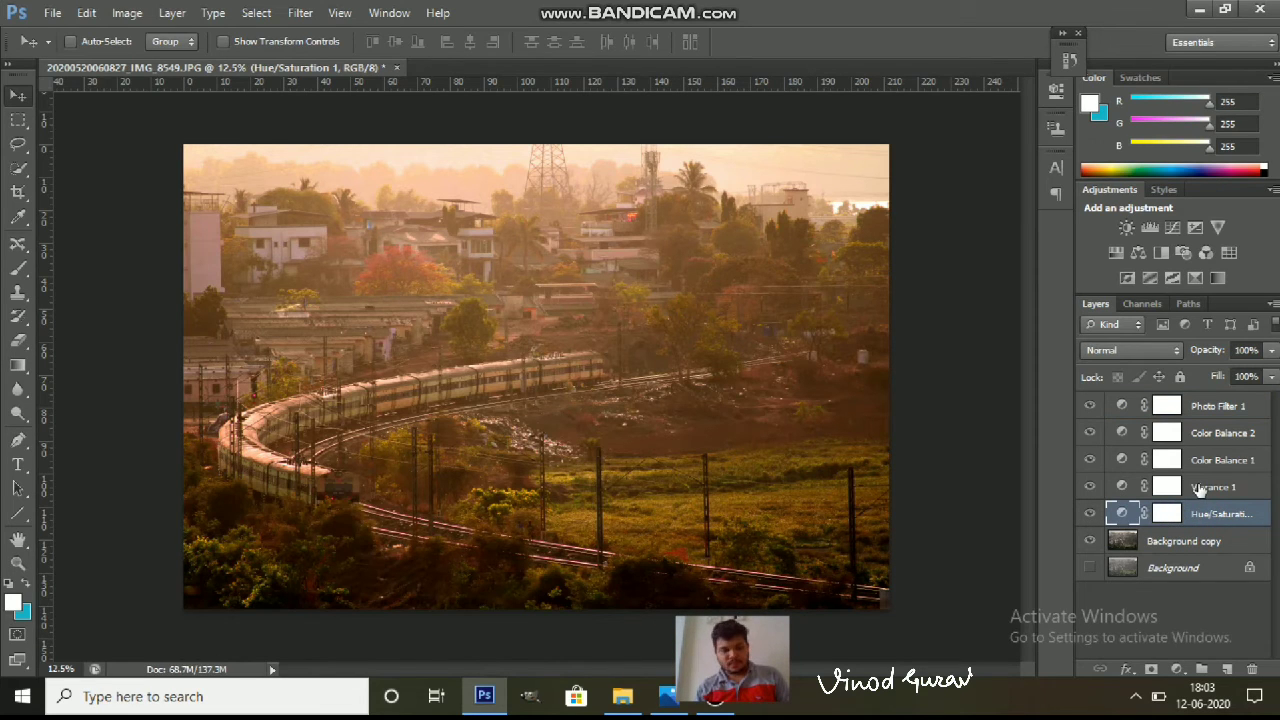
left_click(1203, 490, "shift")
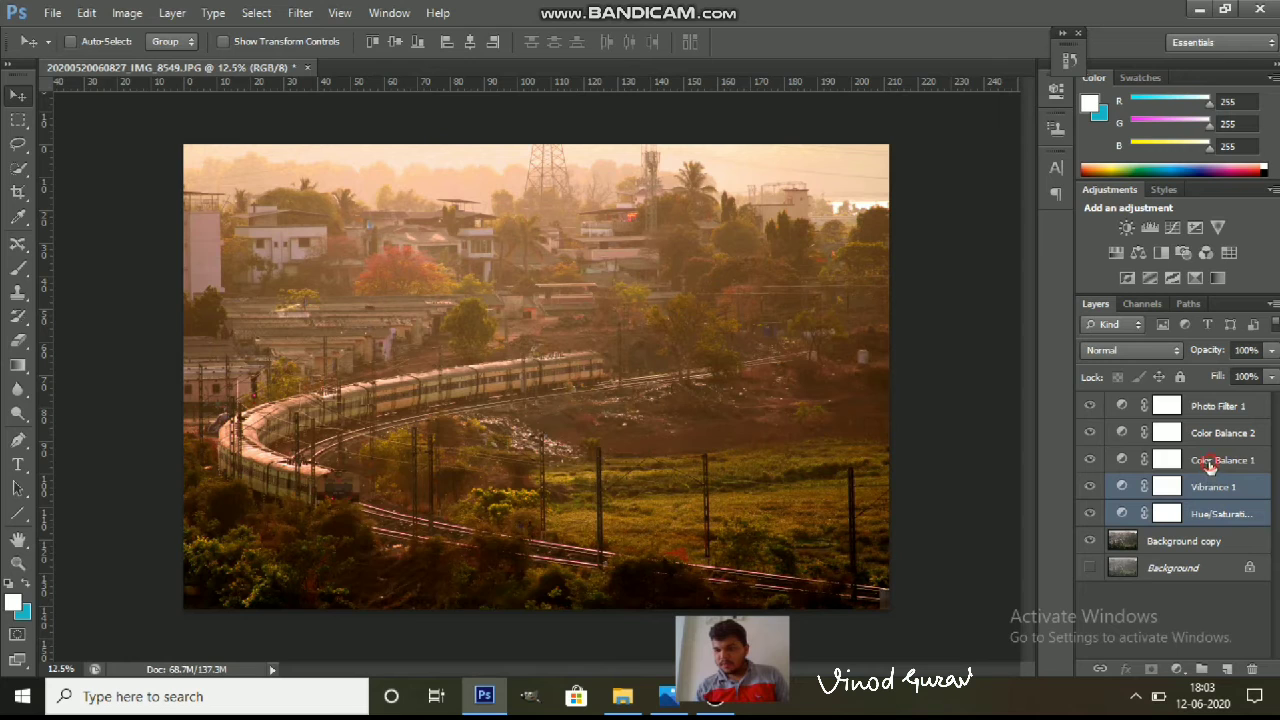
left_click(1208, 466, "shift")
left_click(1212, 434, "shift")
left_click(1212, 410, "shift")
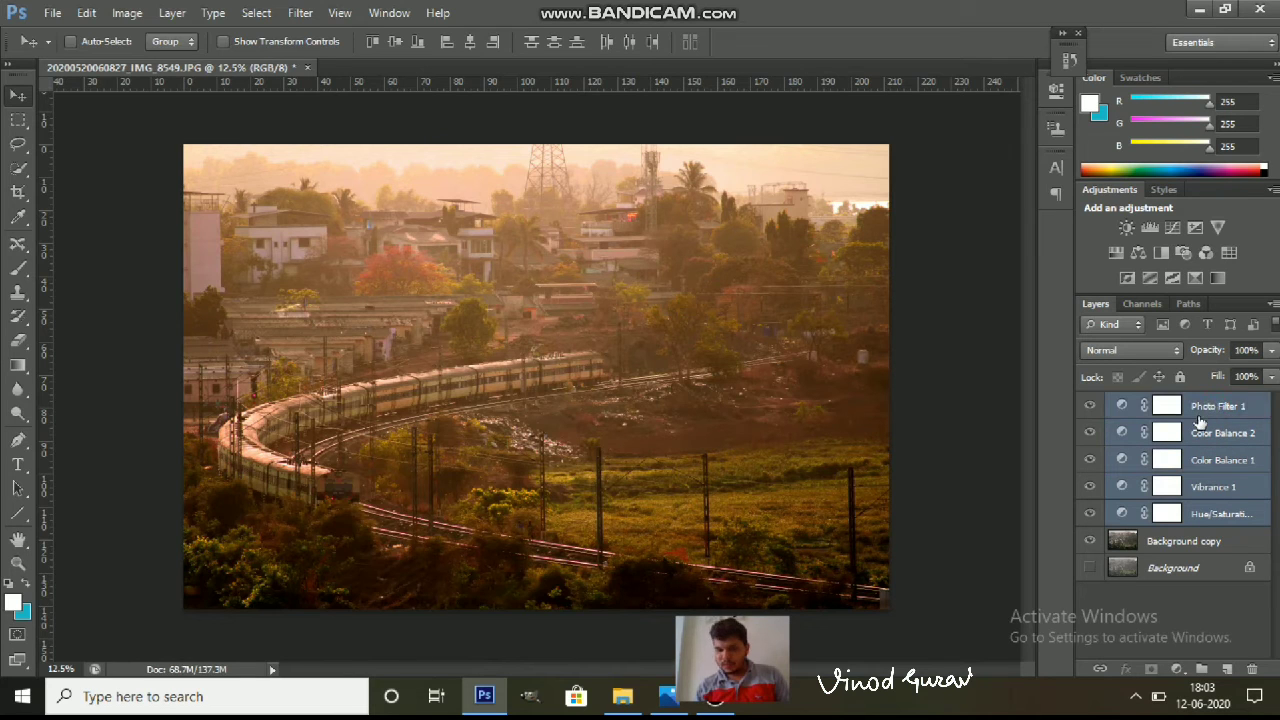
left_click_drag(1198, 424, 1194, 424)
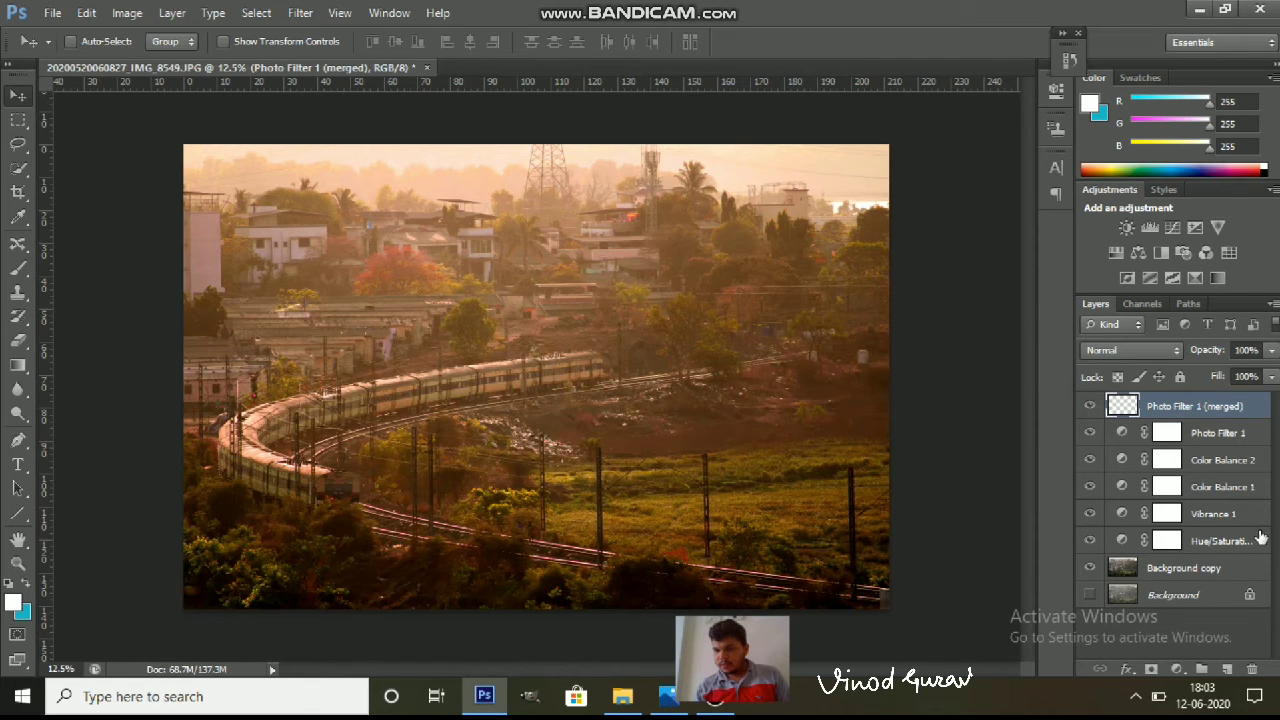
left_click(1251, 668)
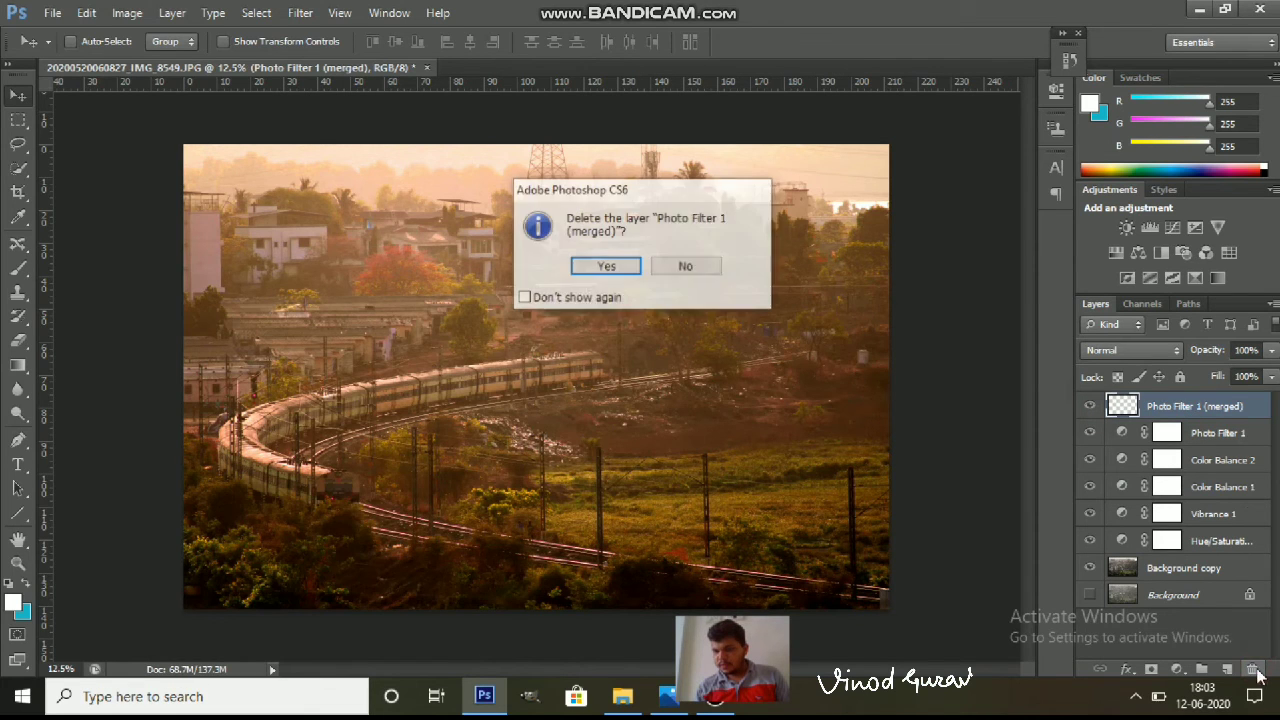
left_click(608, 267)
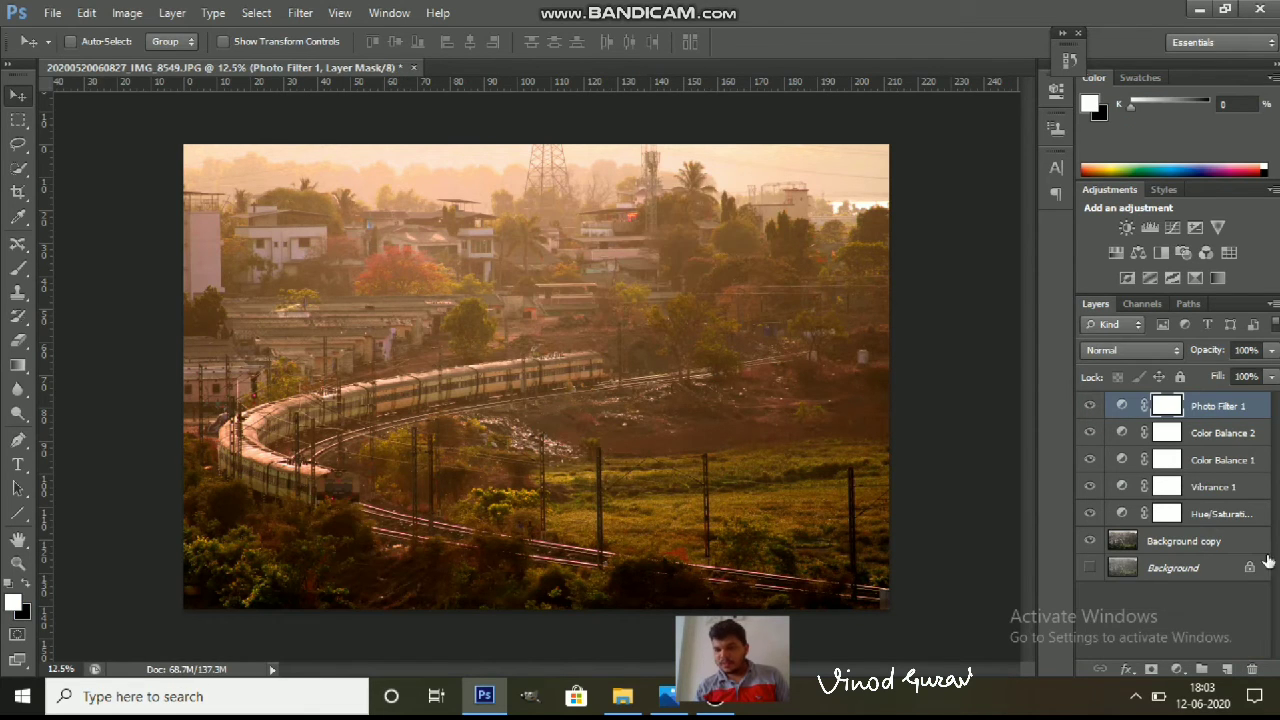
Step: Move Background copy above Hue/Saturation 1, then undo the move
left_click(1178, 545)
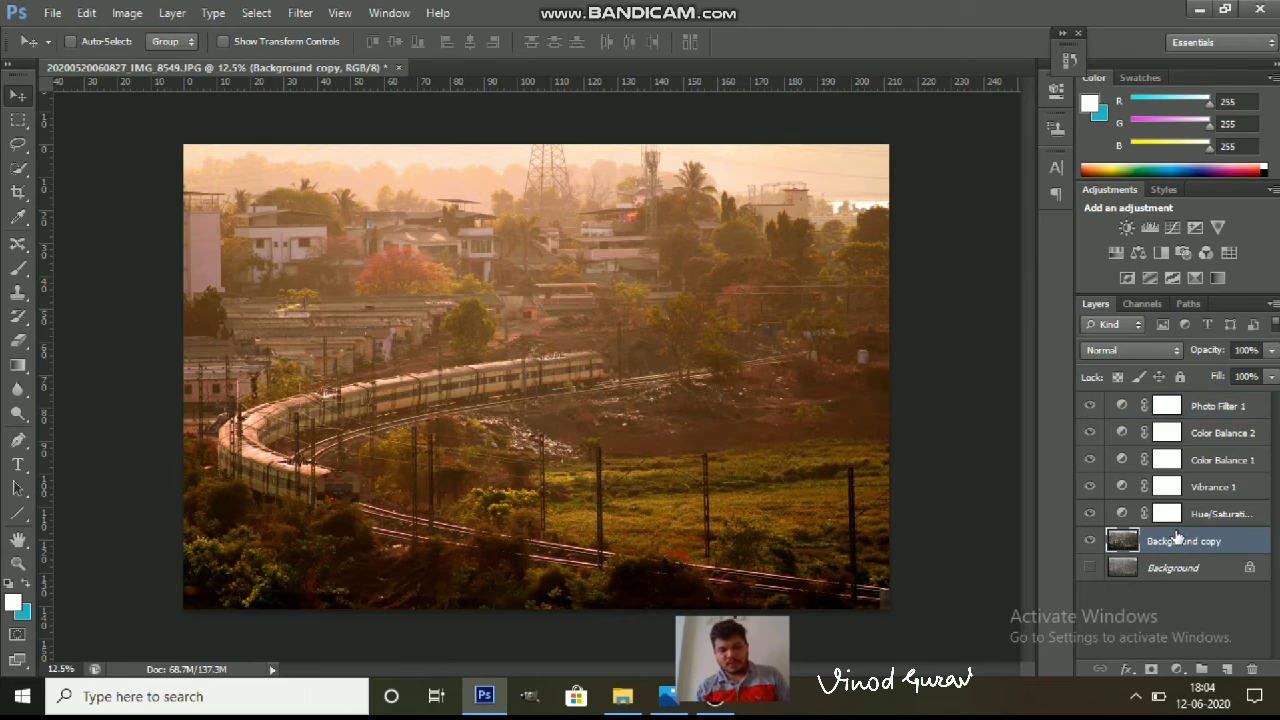
left_click_drag(1178, 538, 1226, 486)
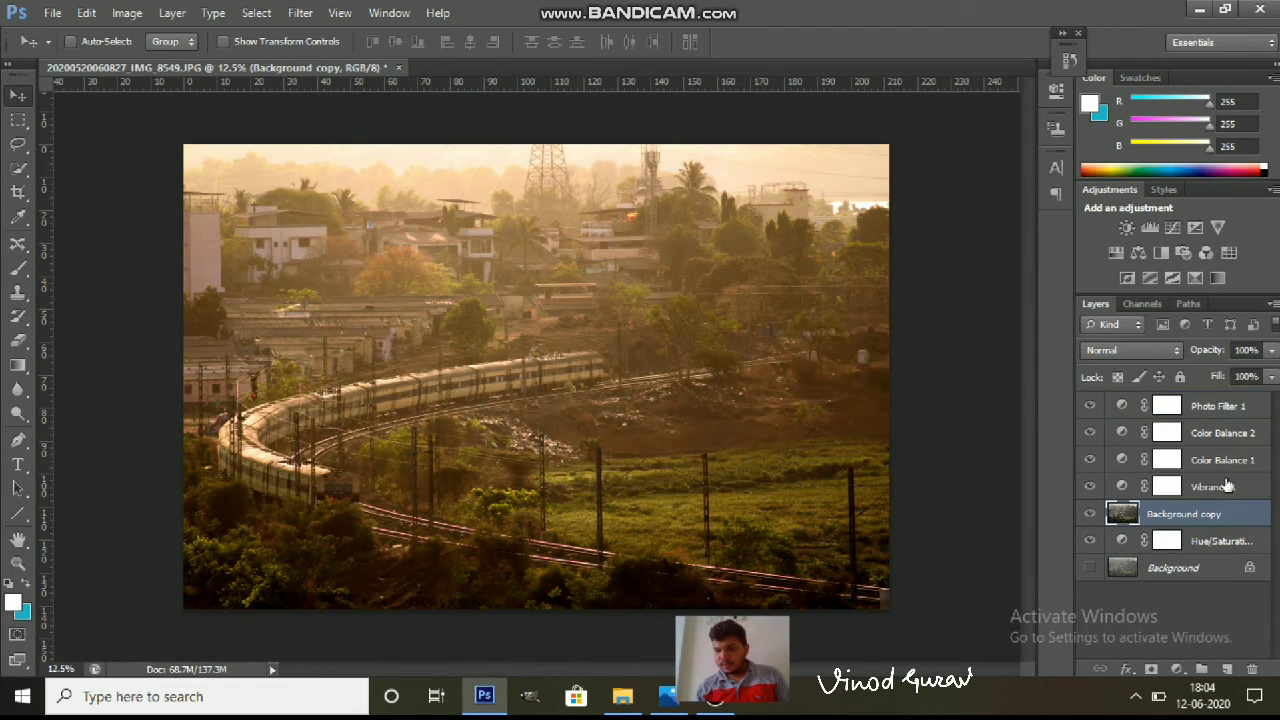
key("ctrl+z")
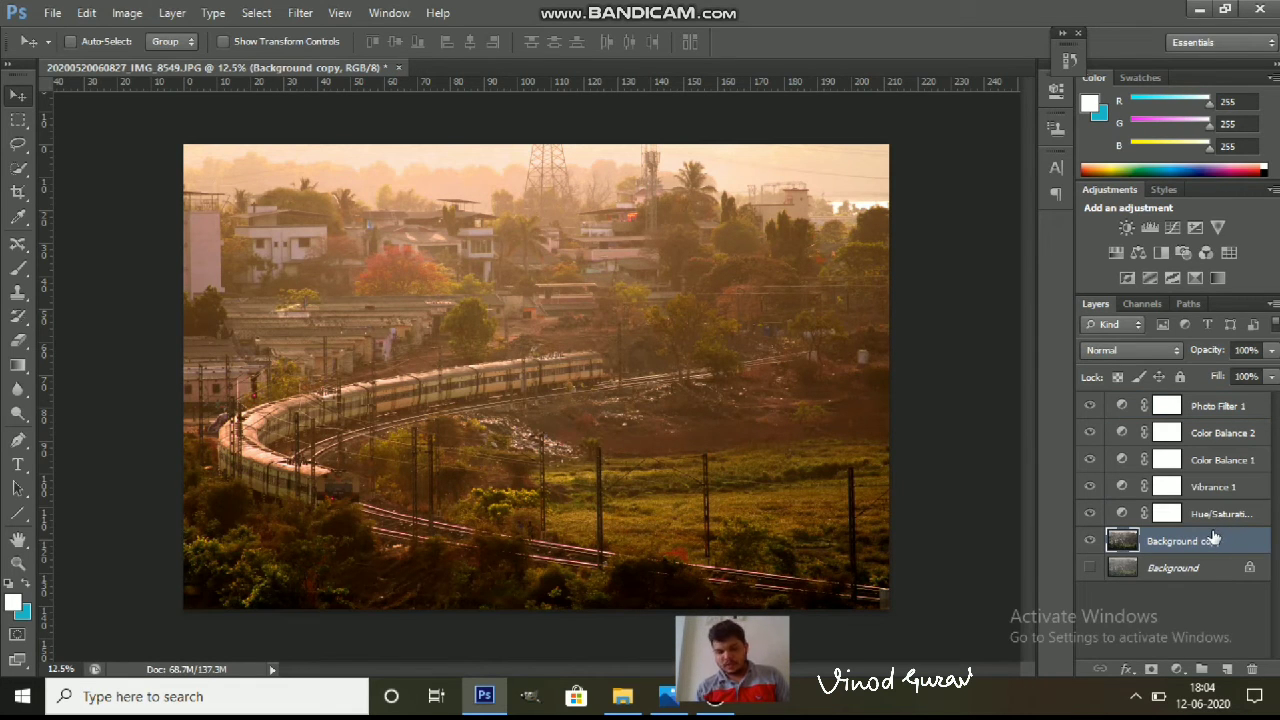
Step: Select Background copy through Photo Filter 1 and stamp them into a merged layer
left_click(1207, 516, "shift")
left_click(1200, 487, "ctrl")
left_click(1200, 460, "ctrl")
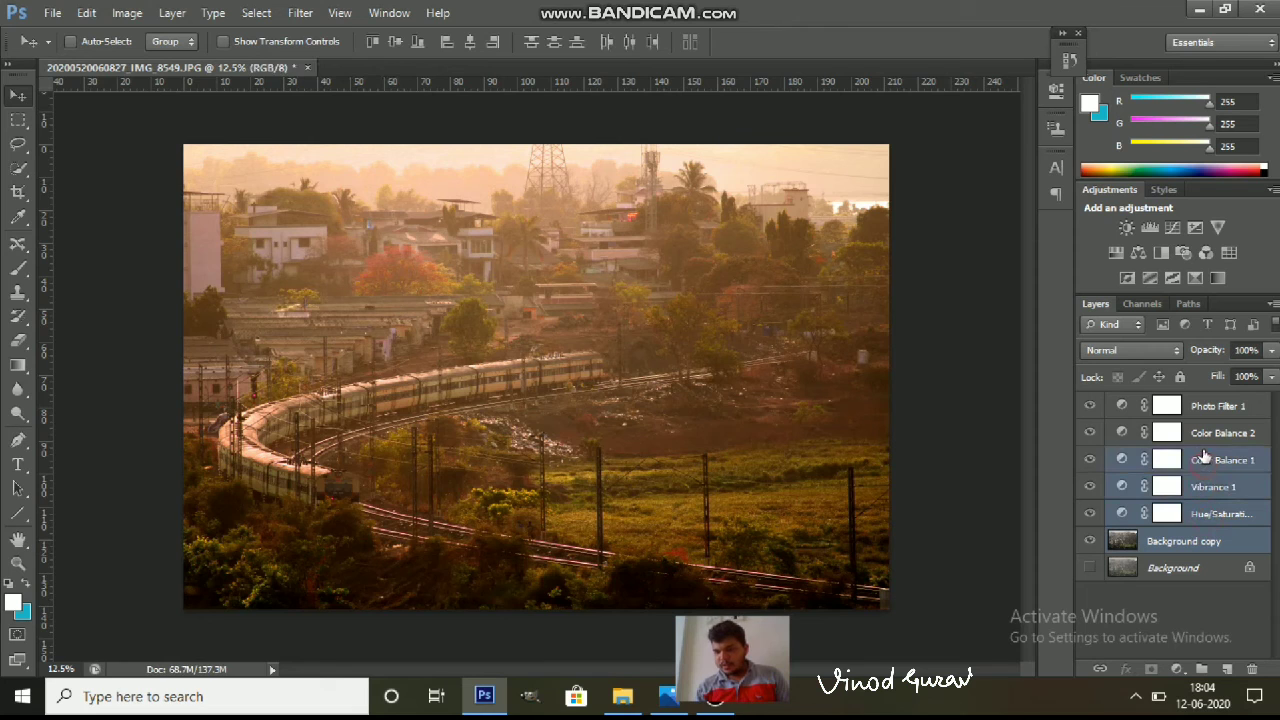
left_click(1200, 433, "ctrl")
left_click(1200, 406, "ctrl")
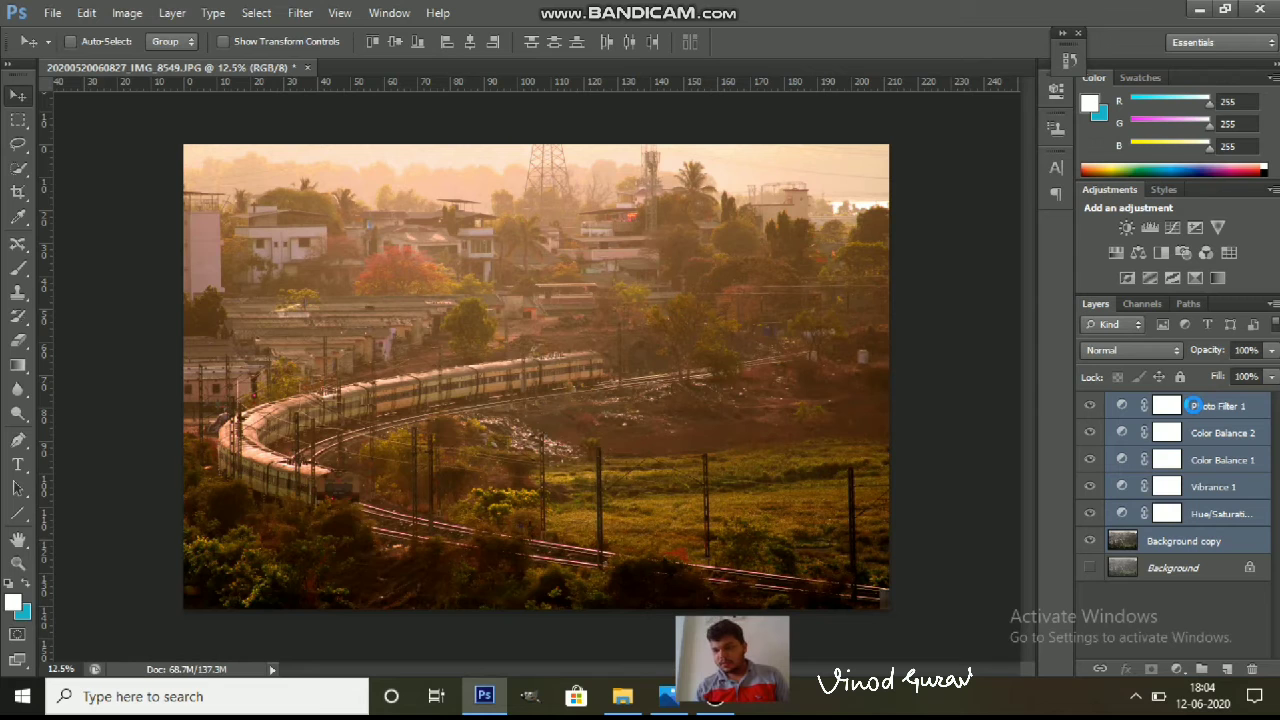
key("ctrl+alt+e")
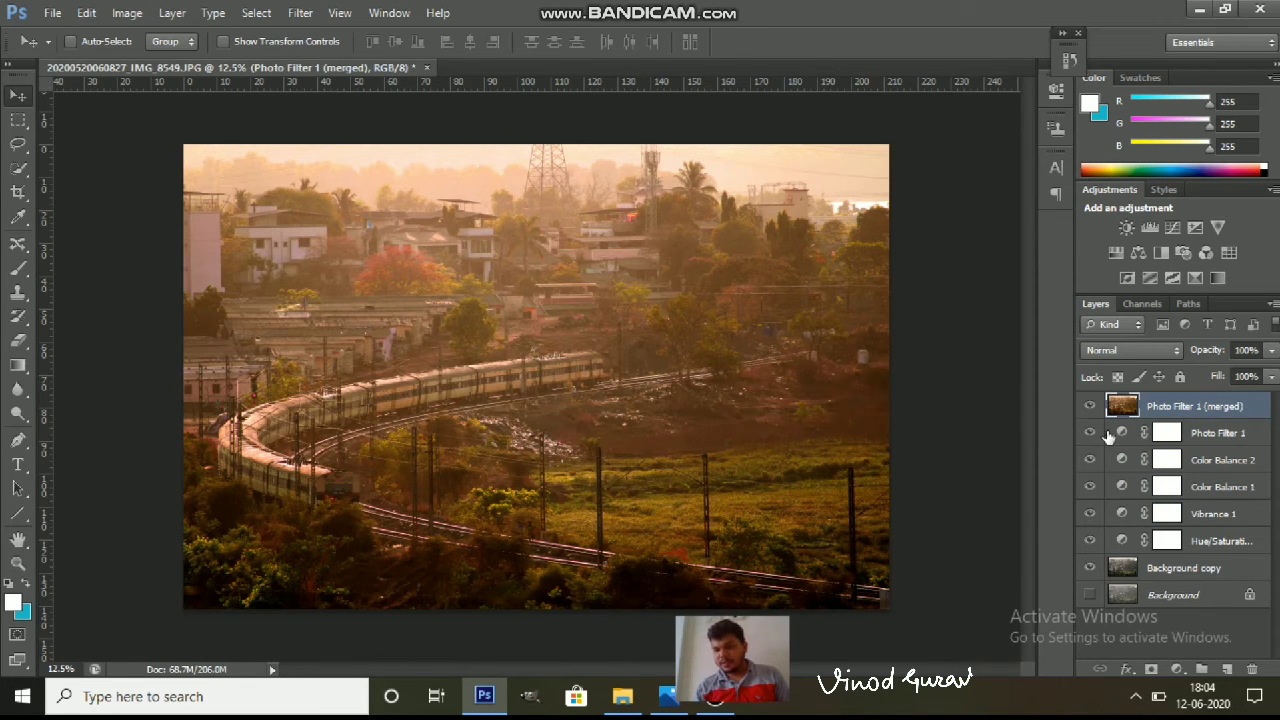
left_click_drag(1089, 433, 1095, 547)
left_click(1089, 567)
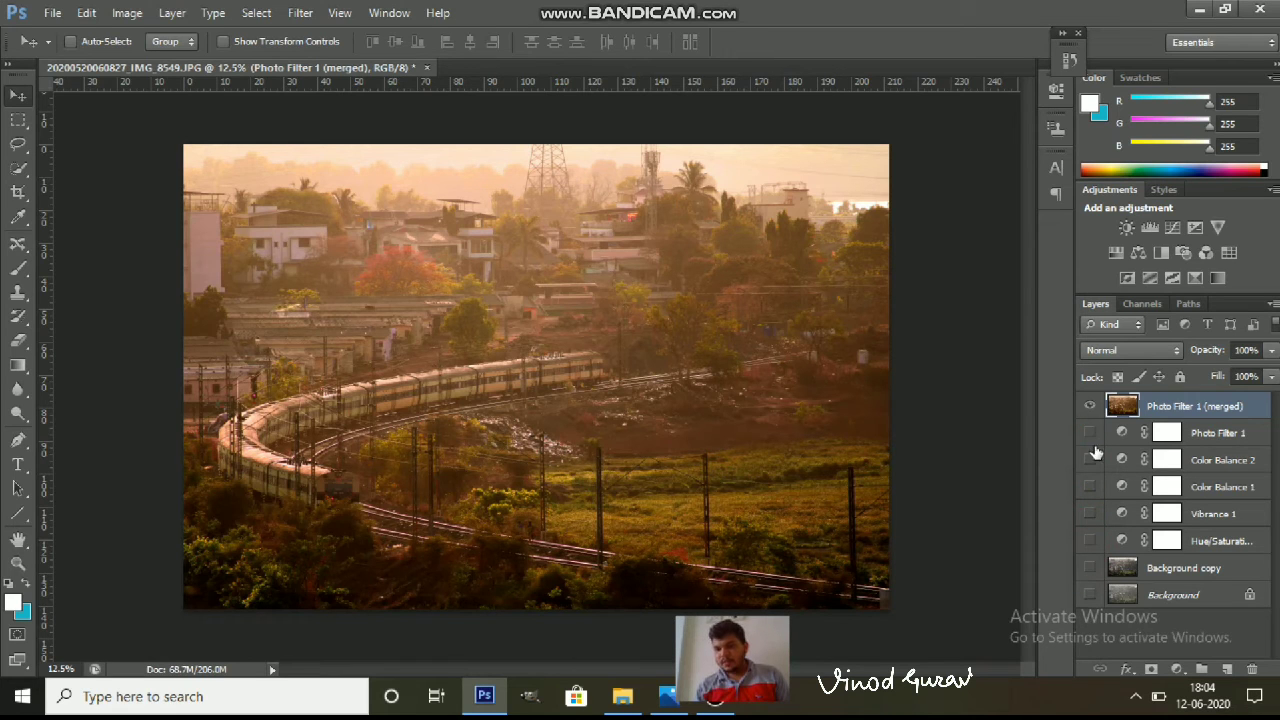
left_click(1089, 406)
left_click(1090, 406)
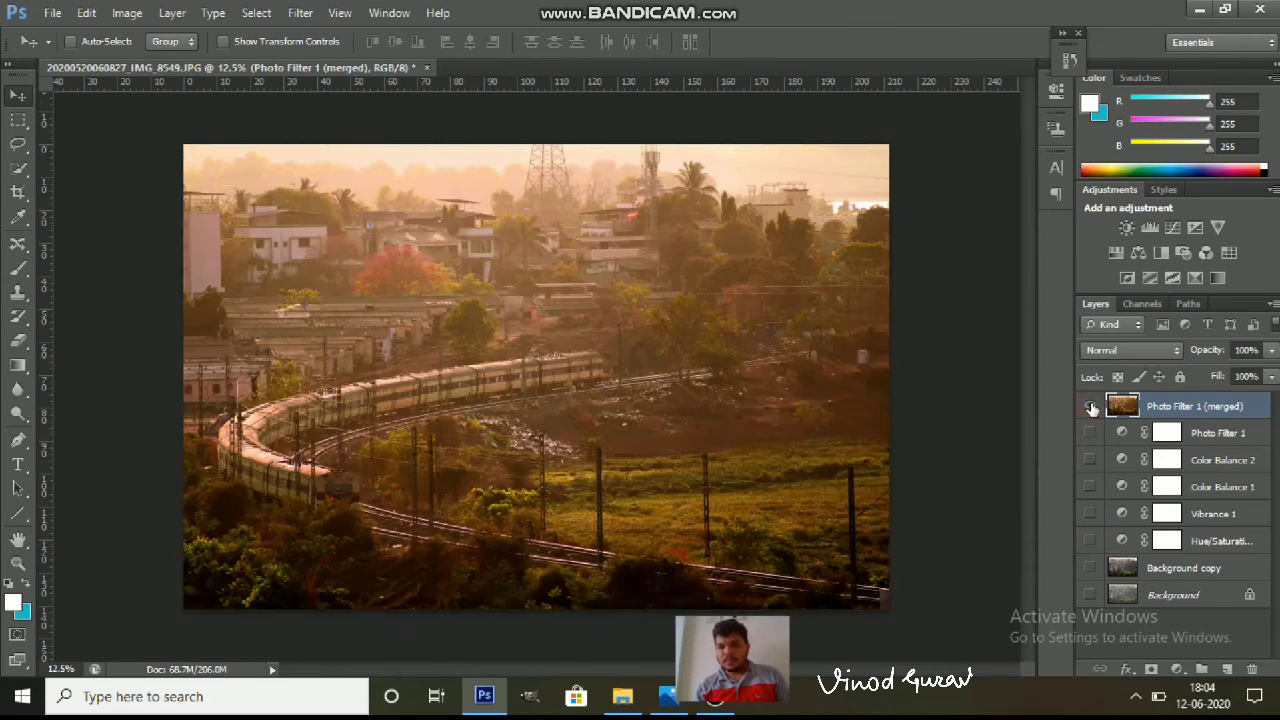
left_click(1090, 567)
left_click(1090, 406)
left_click(1090, 567)
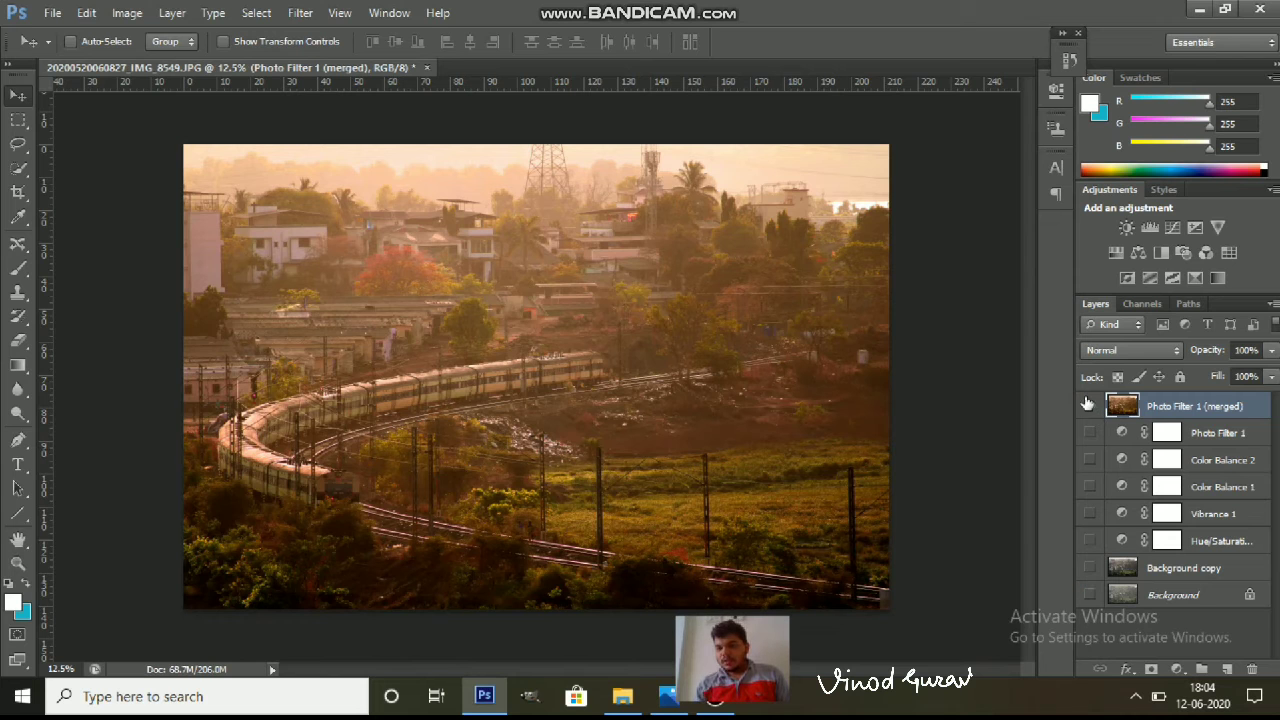
left_click(1090, 406)
left_click(1090, 567)
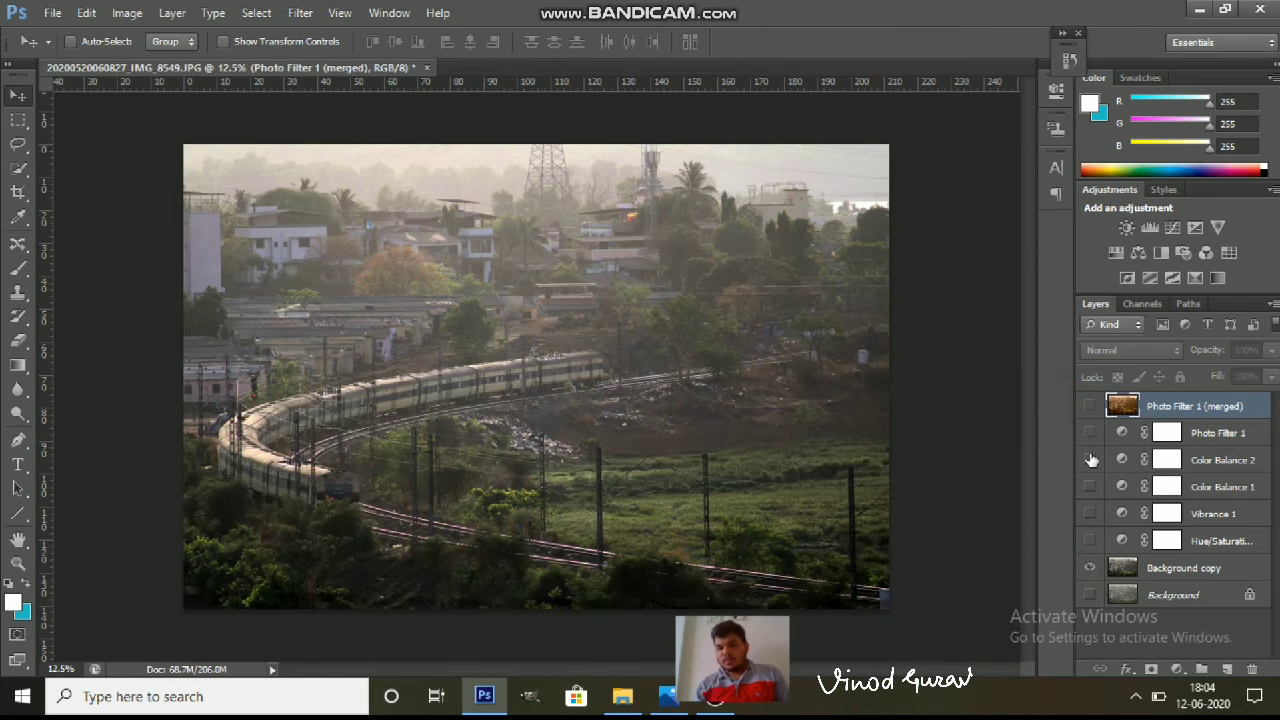
left_click(1091, 408)
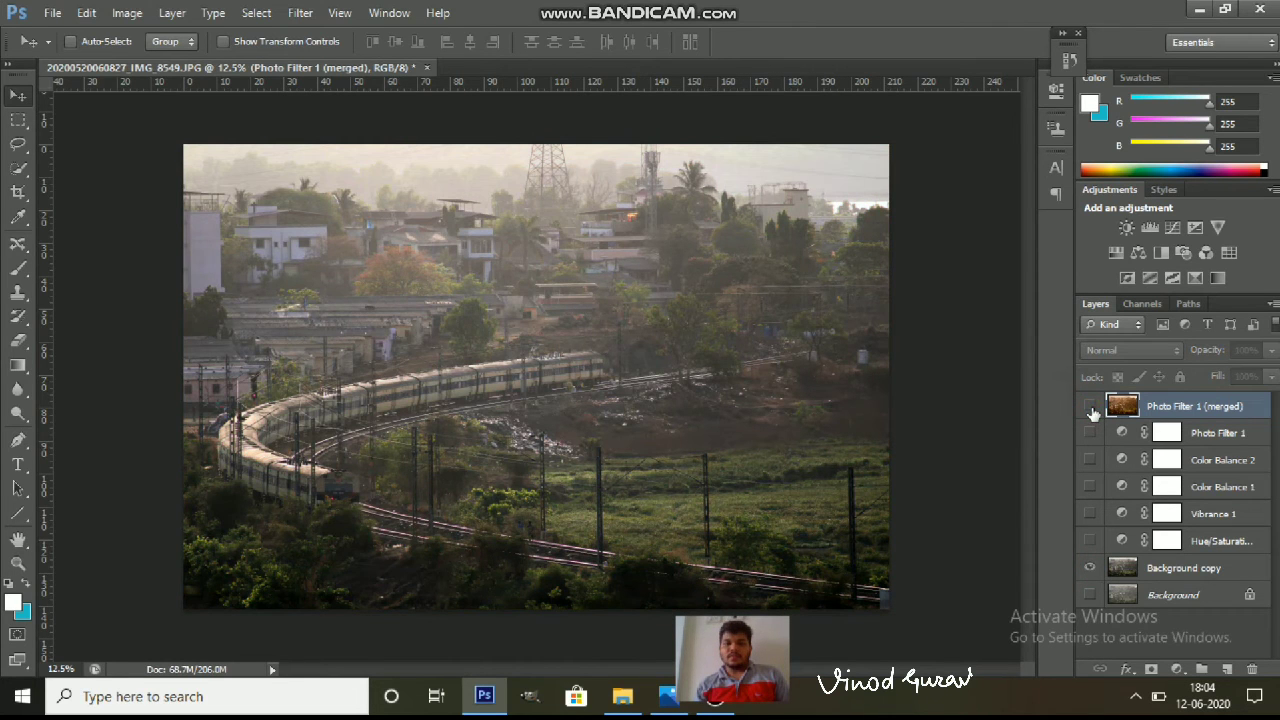
left_click(1091, 408)
left_click(1091, 408)
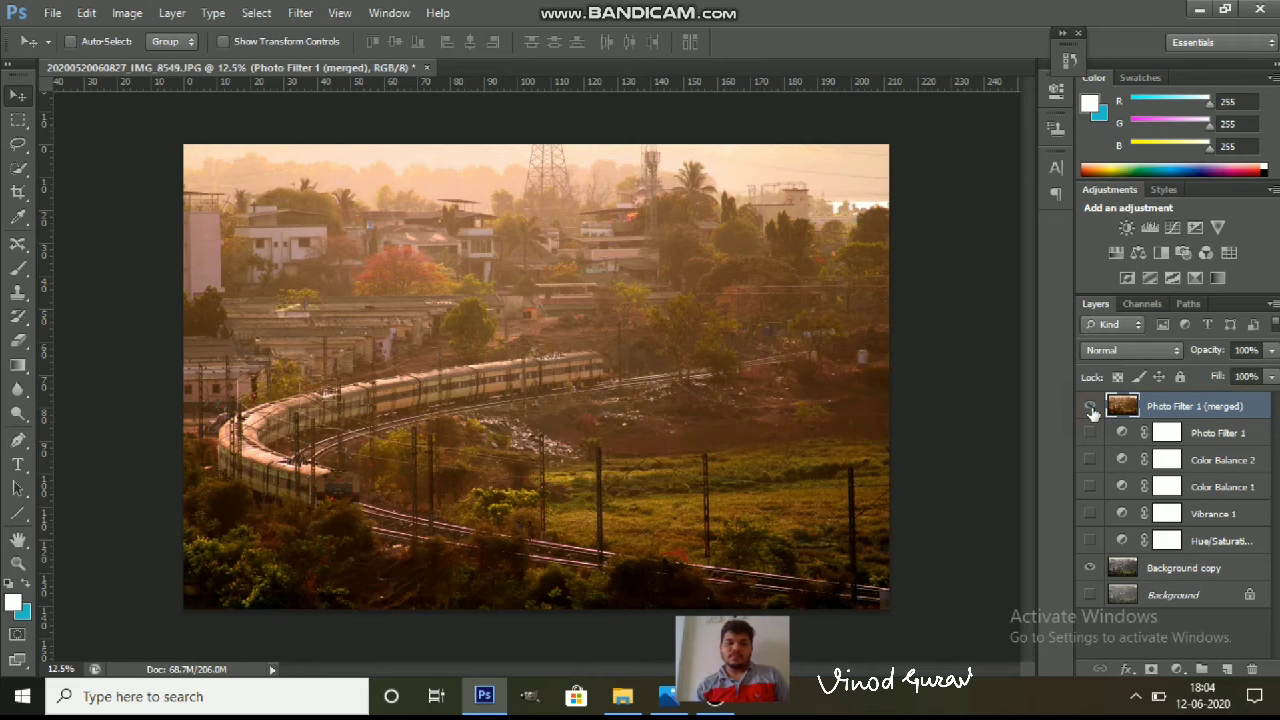
left_click(1091, 408)
left_click(1091, 408)
left_click(1091, 408)
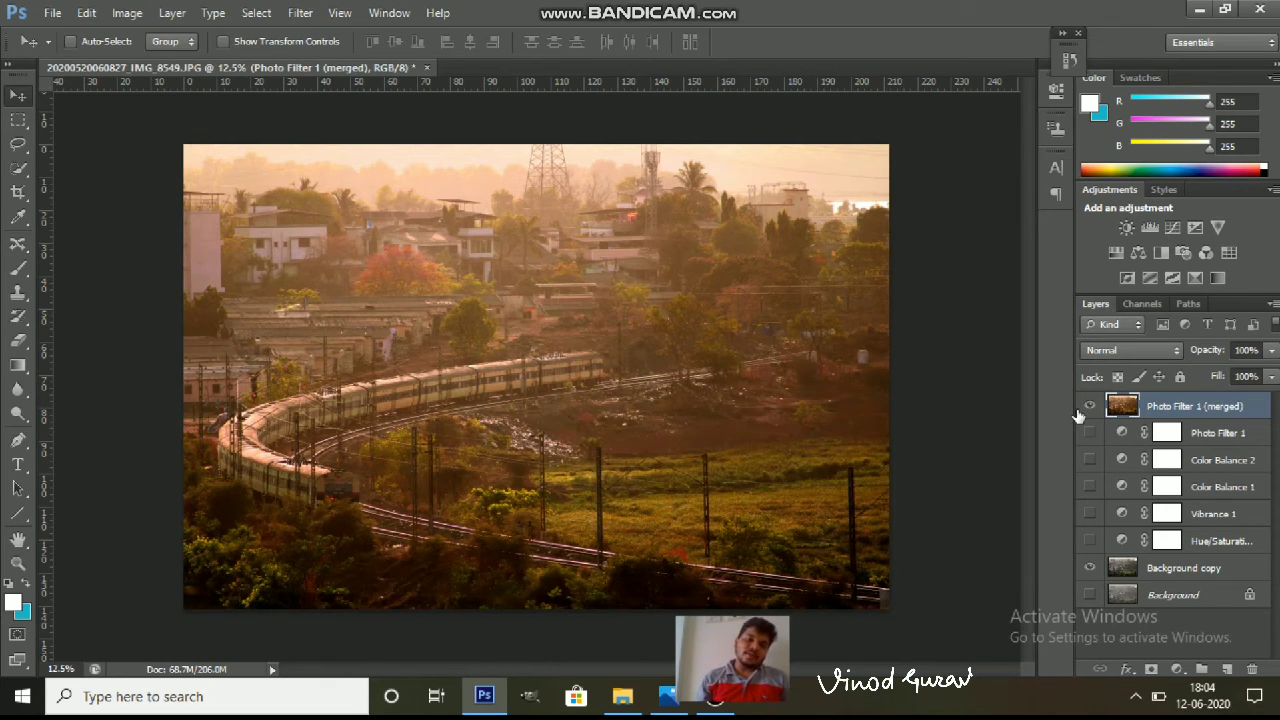
left_click(1089, 407)
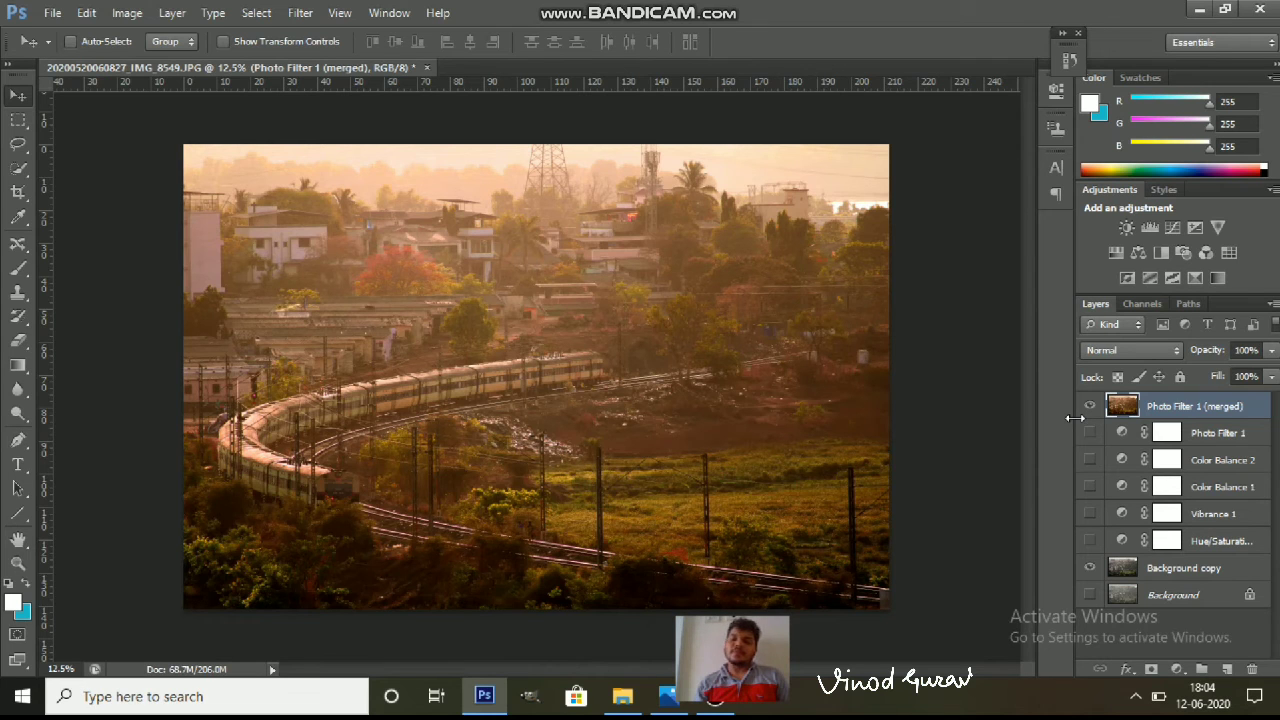
left_click(1091, 408)
Step: Toggle Photo Filter 1 (merged) on and off to compare the warm grade with the original
left_click(1091, 408)
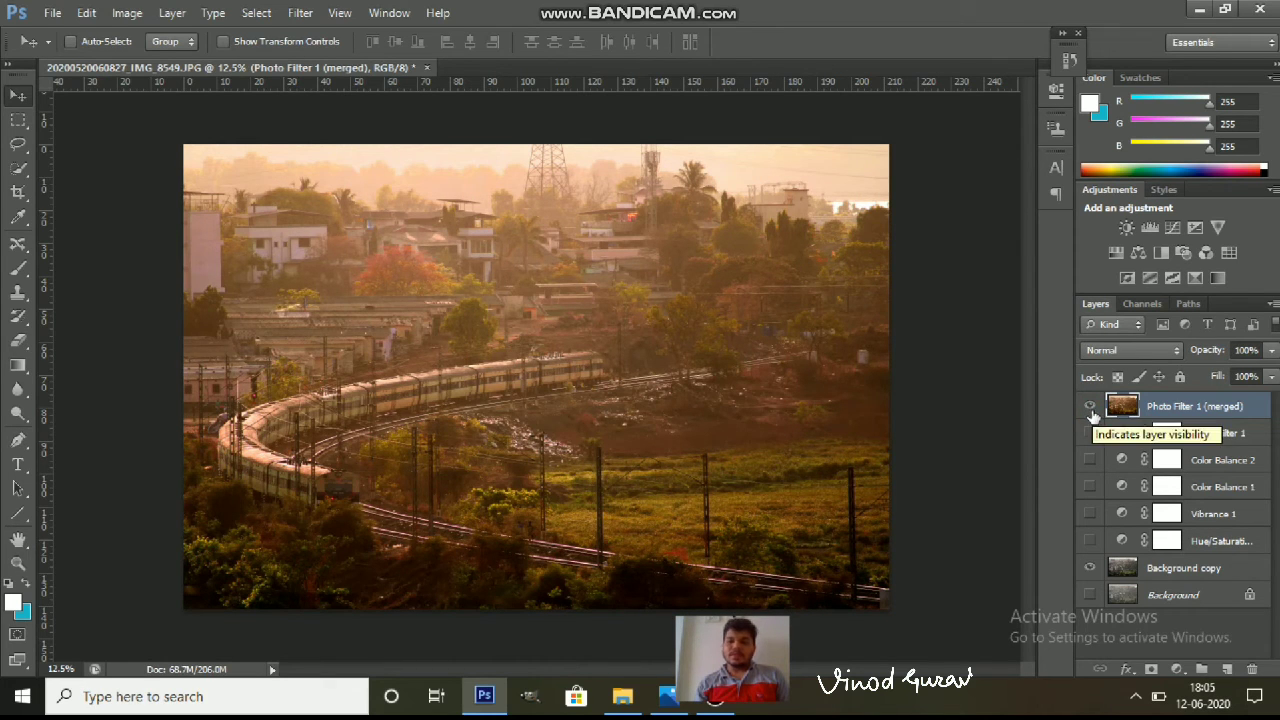
left_click(1092, 410)
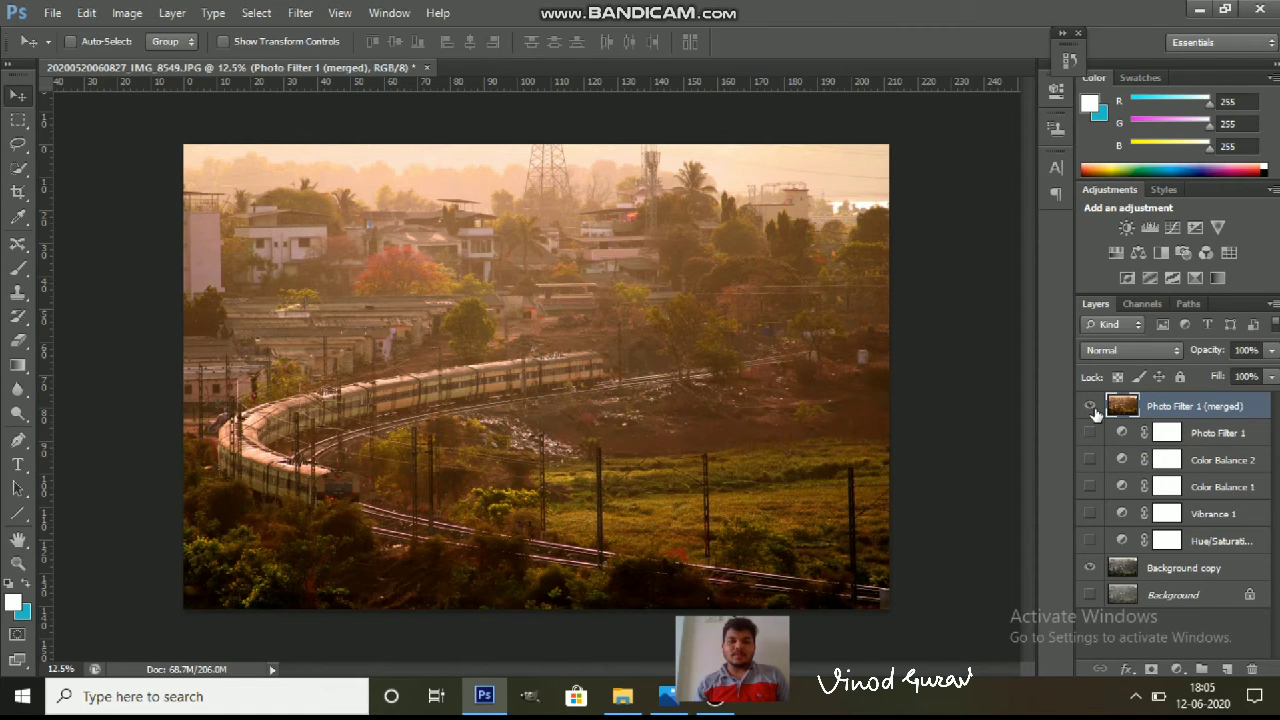
left_click(1091, 407)
left_click(1092, 407)
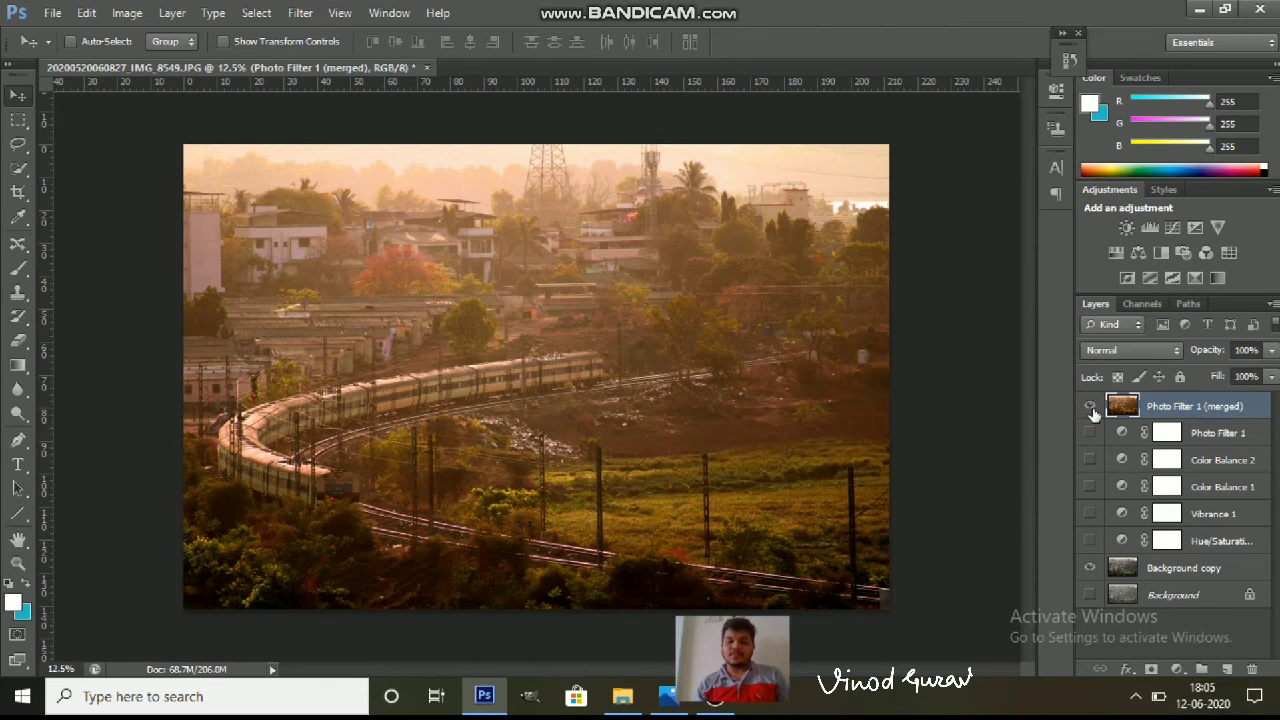
left_click(1092, 407)
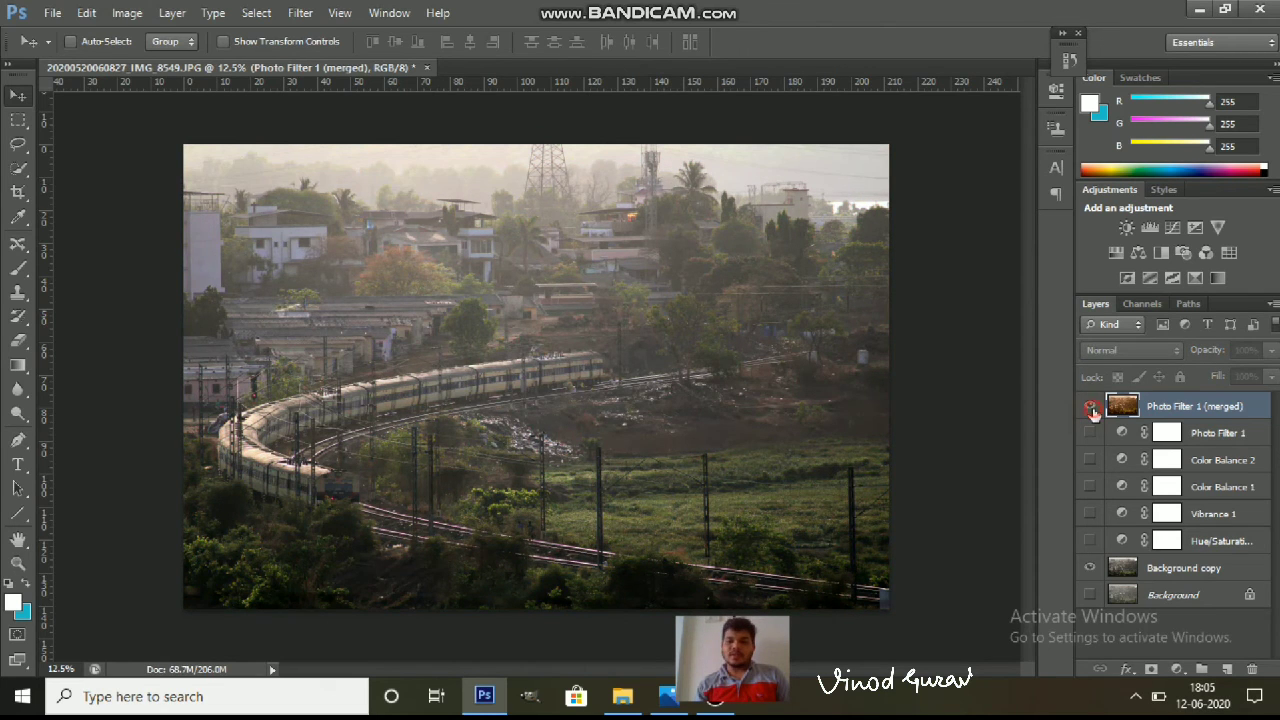
left_click(1092, 407)
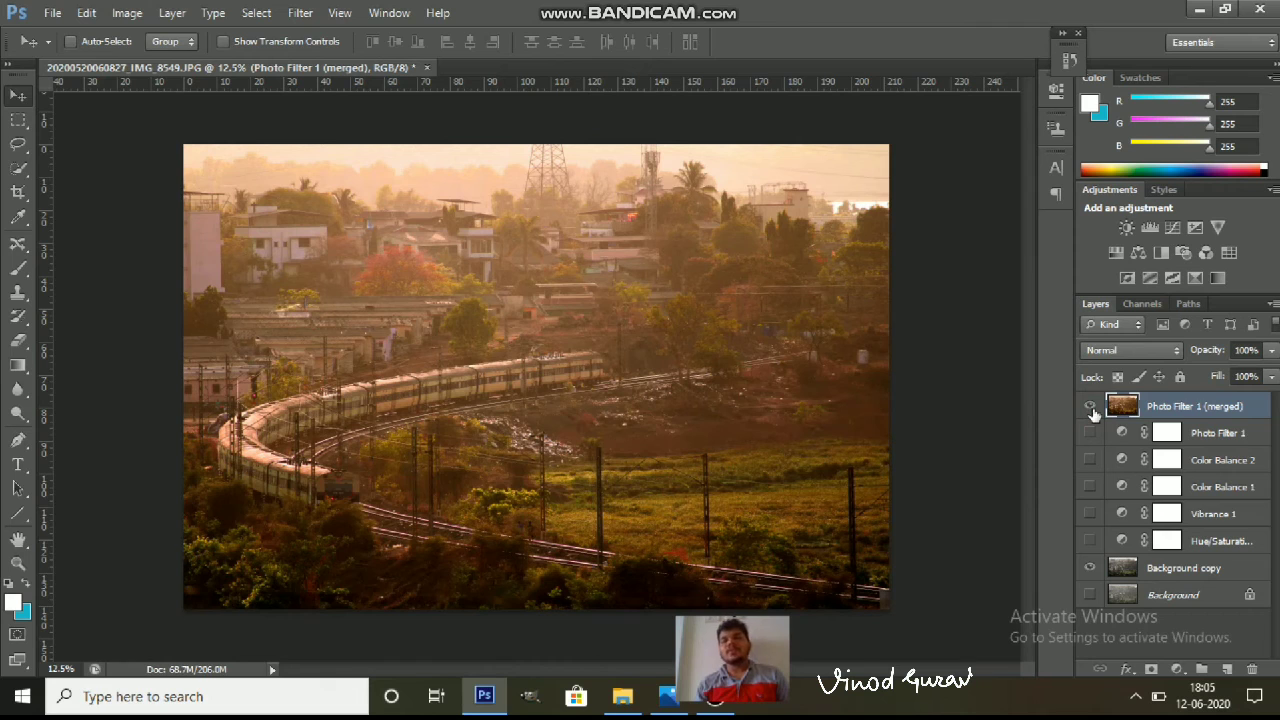
left_click(1092, 407)
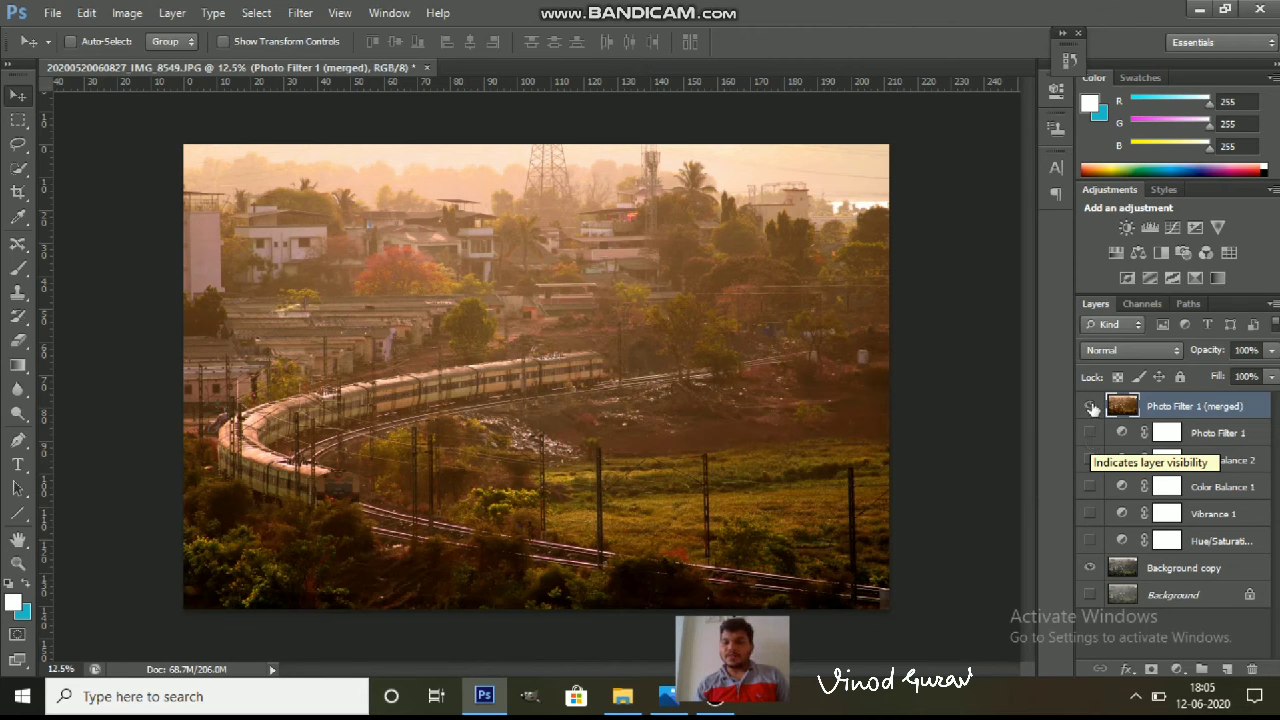
left_click(1090, 406)
left_click(1091, 406)
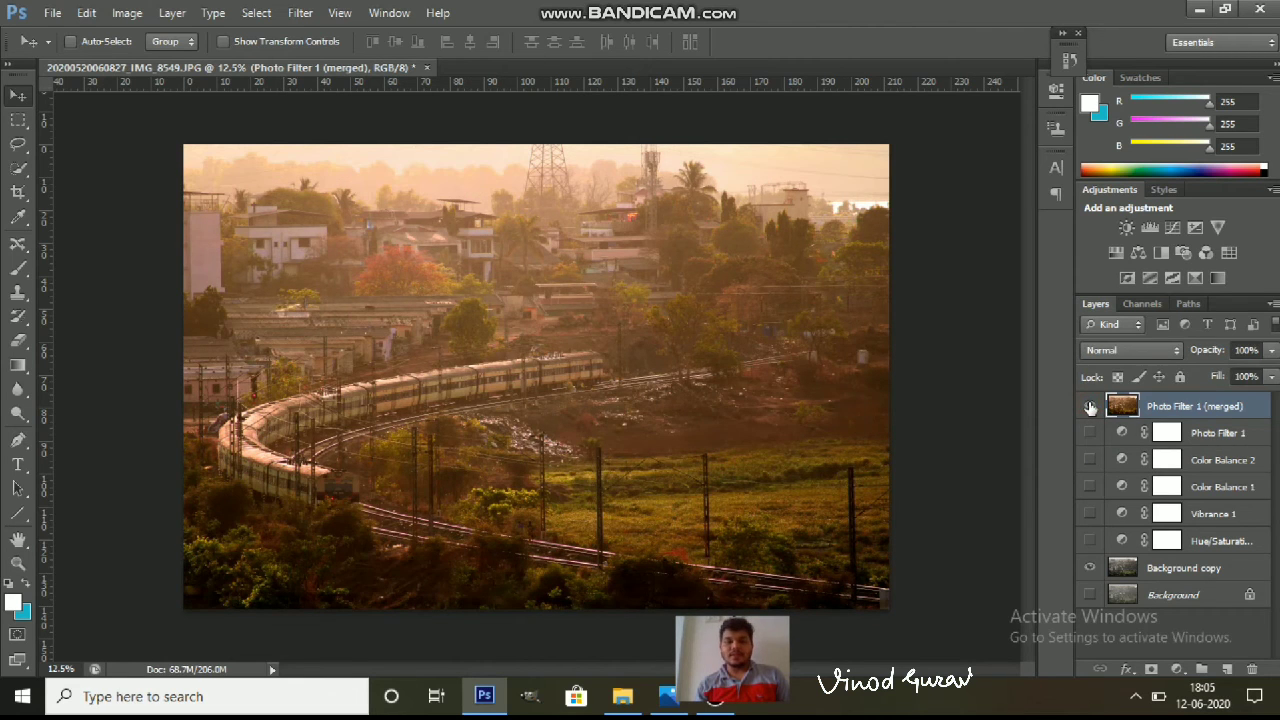
left_click(1091, 406)
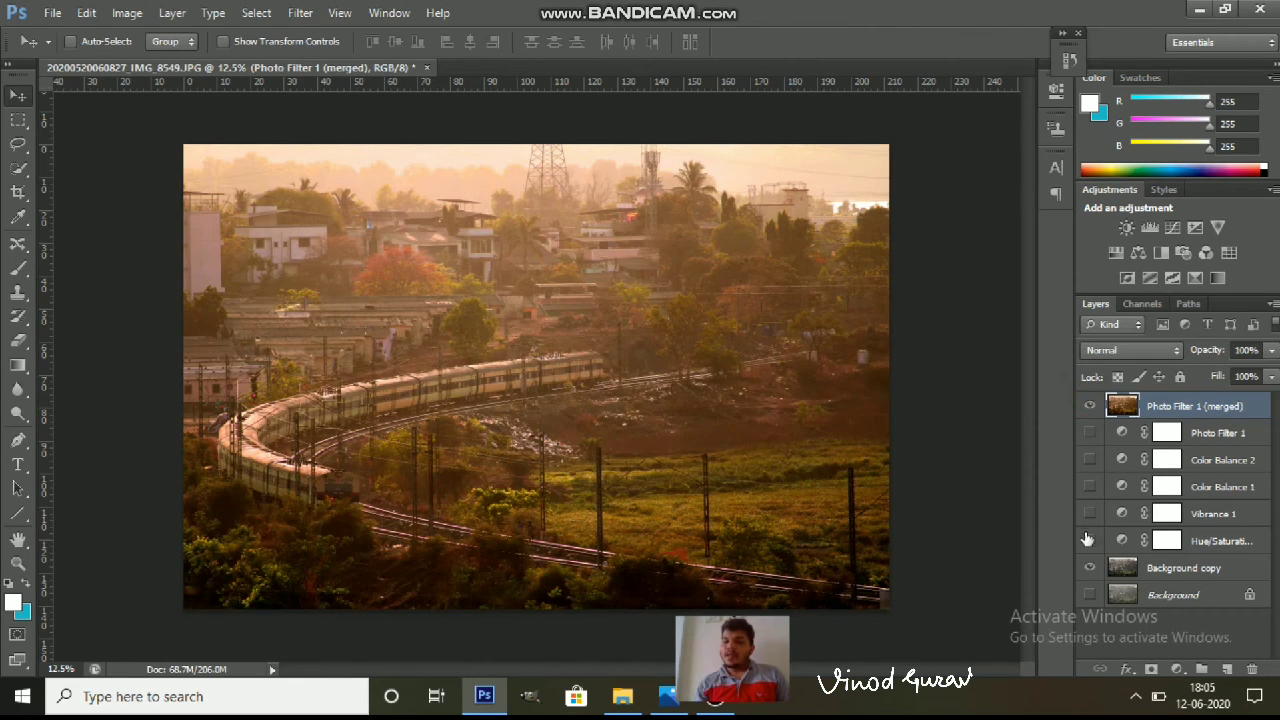
Step: Hide the Background copy layer and choose File > Save As
left_click(1092, 568)
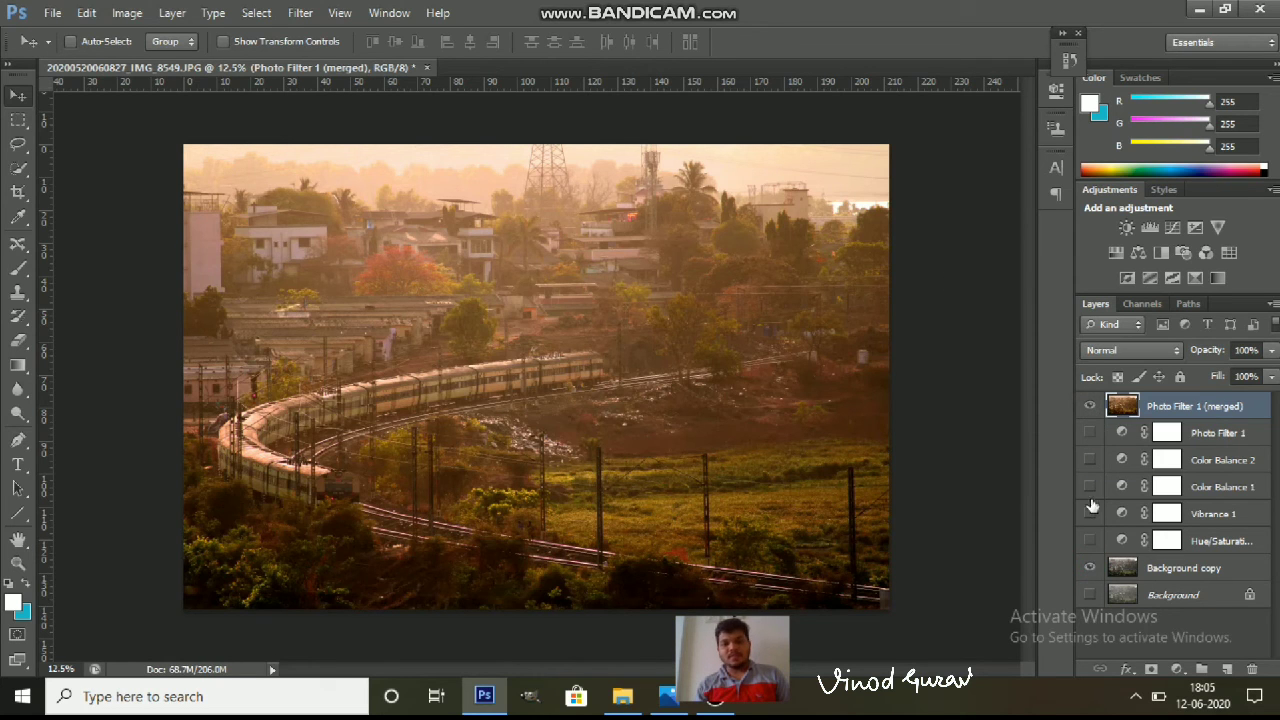
left_click(1092, 568)
left_click(1090, 406)
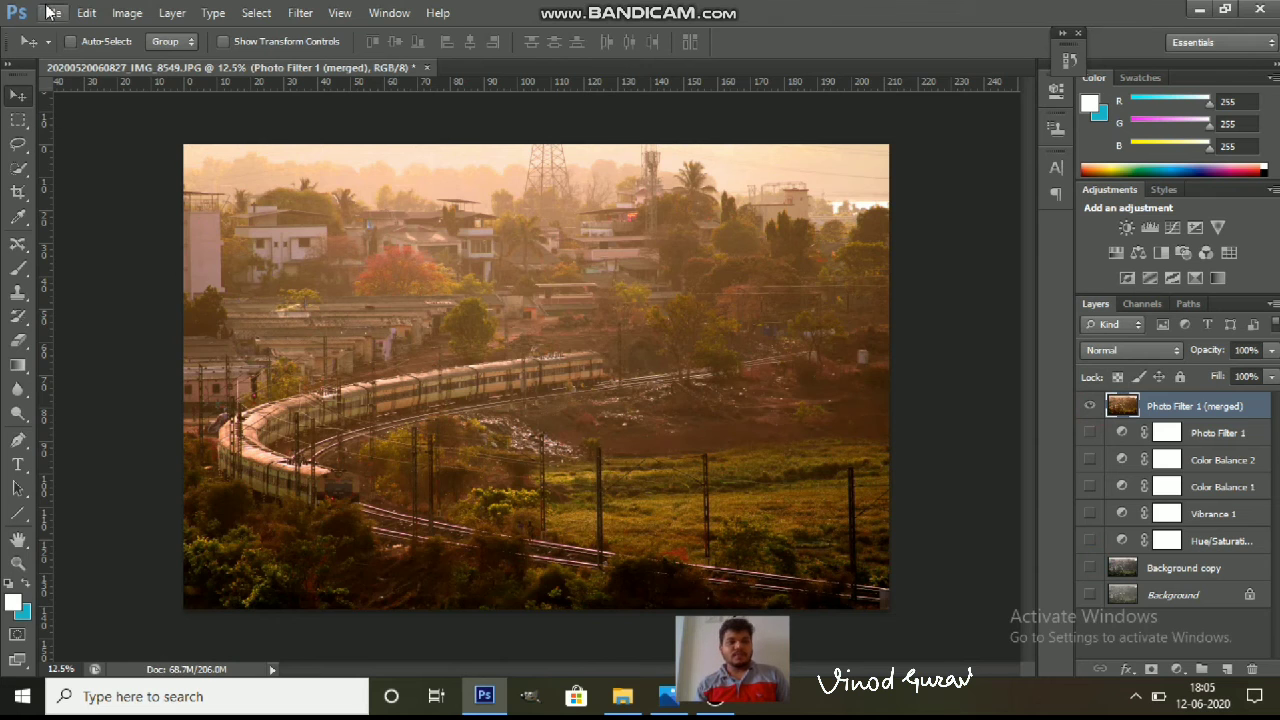
left_click(52, 12)
left_click(90, 238)
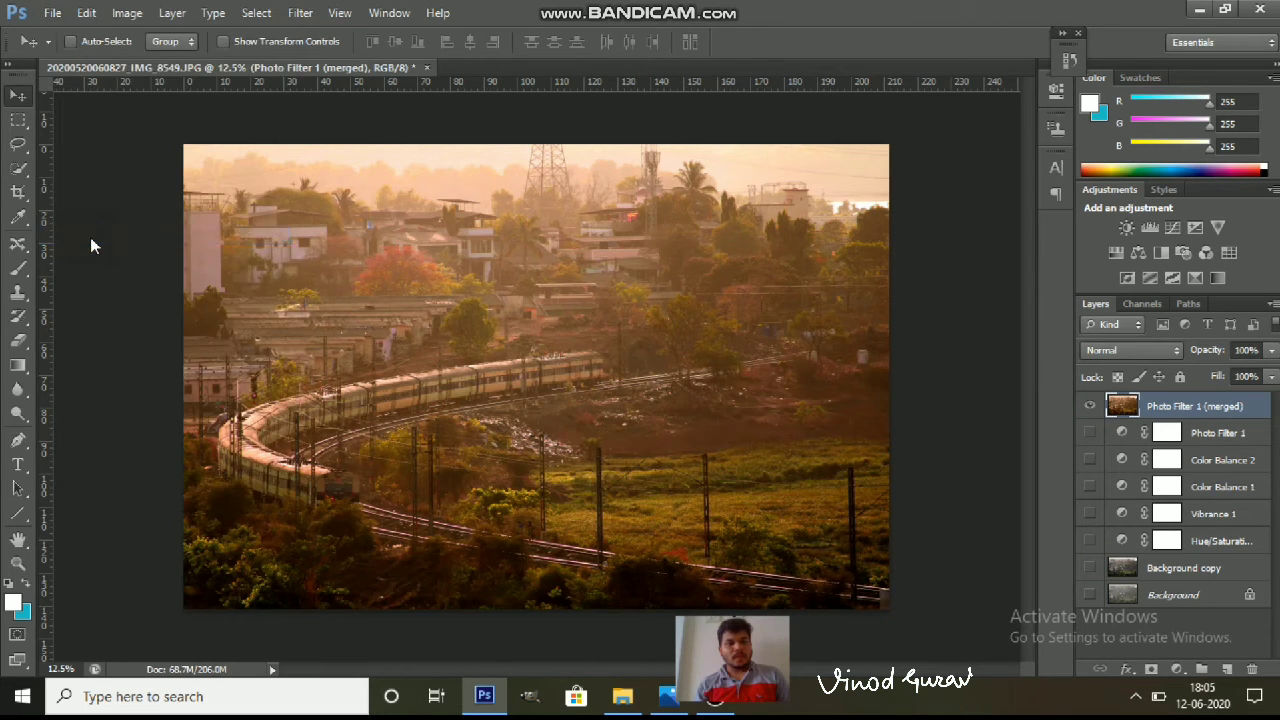
Step: Save the image to the Desktop as a JPEG named final
left_click(425, 370)
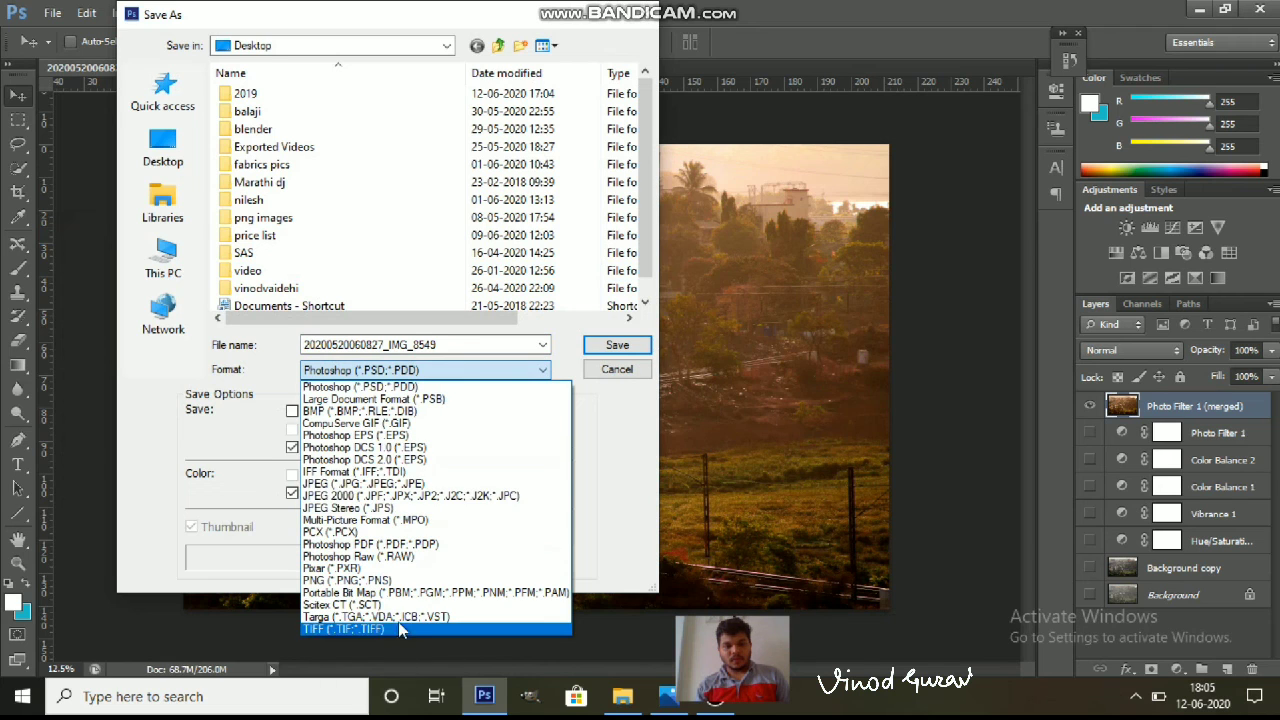
left_click(410, 484)
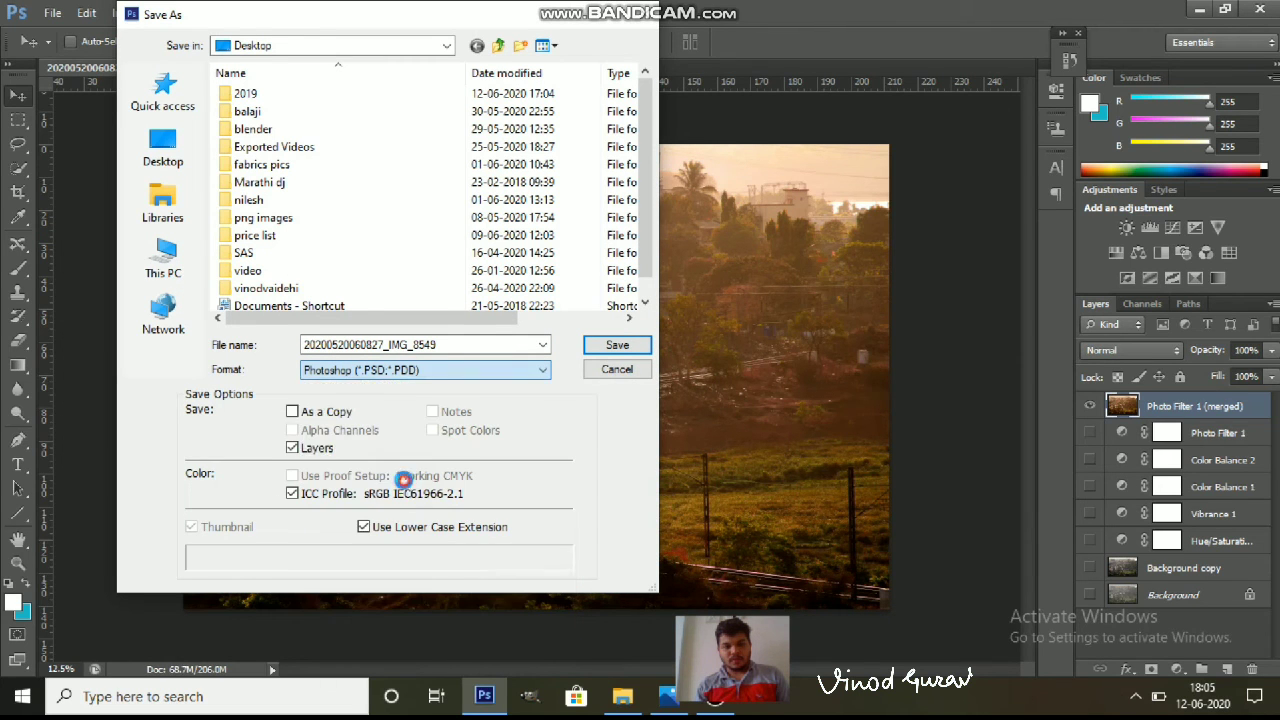
left_click(437, 345)
left_click_drag(437, 345, 304, 350)
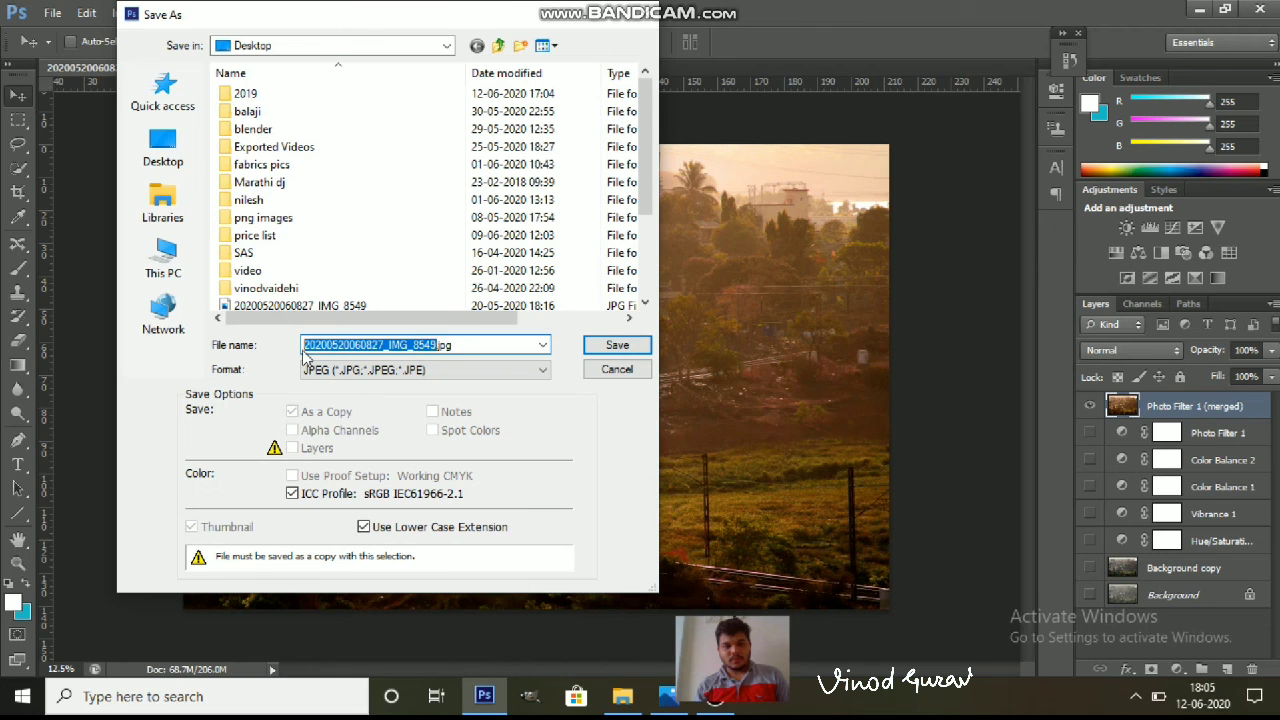
type("final")
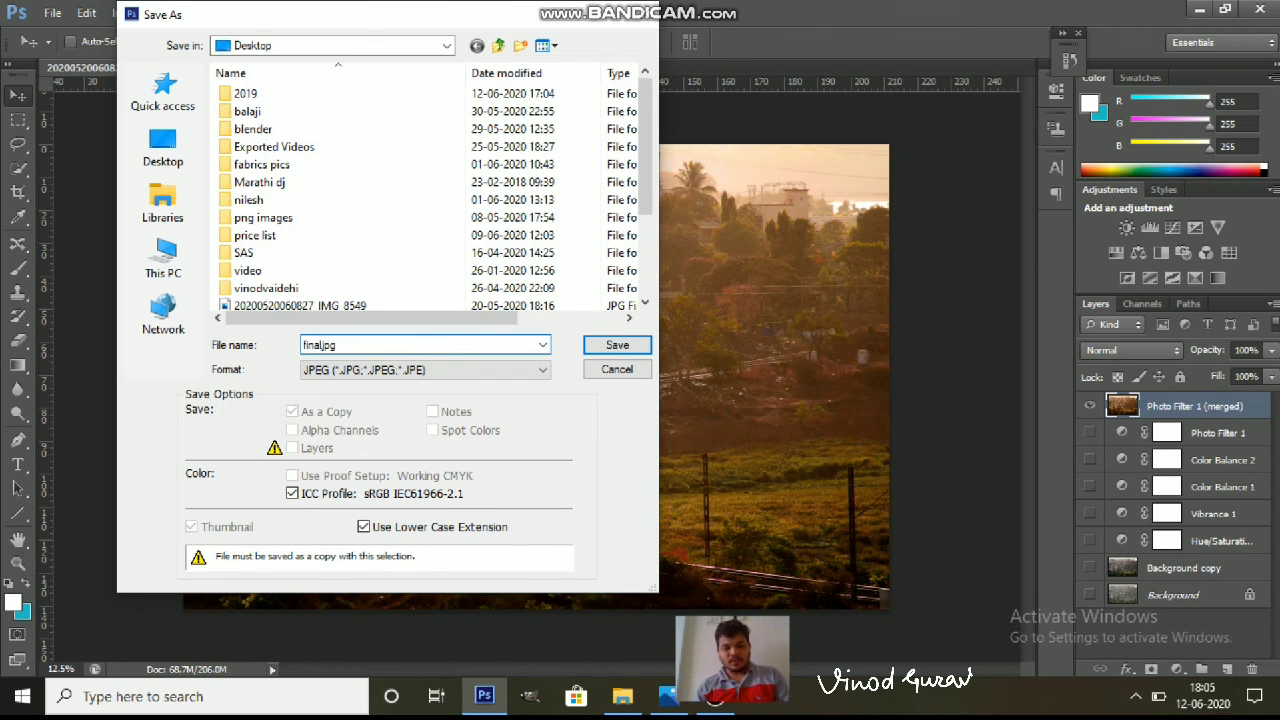
left_click(620, 345)
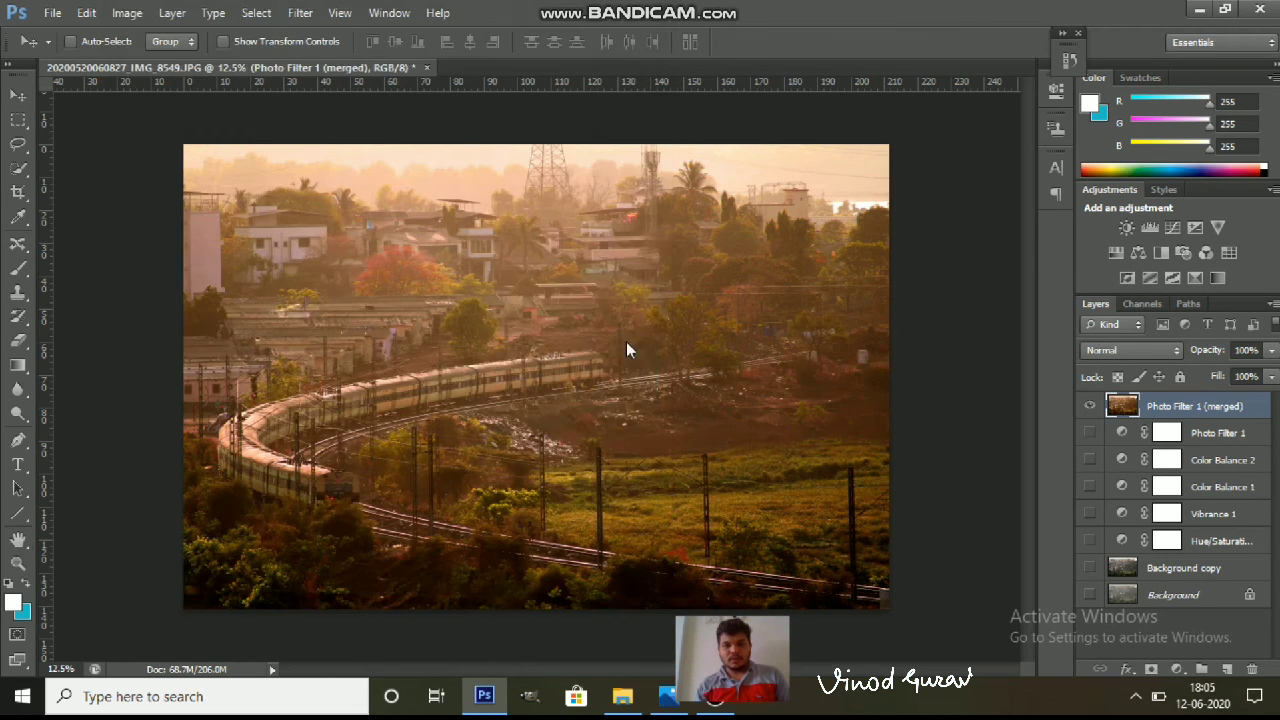
Step: Accept the JPEG options to finish saving final.jpg, then pick the Brush and Quick Selection tools
left_click(736, 173)
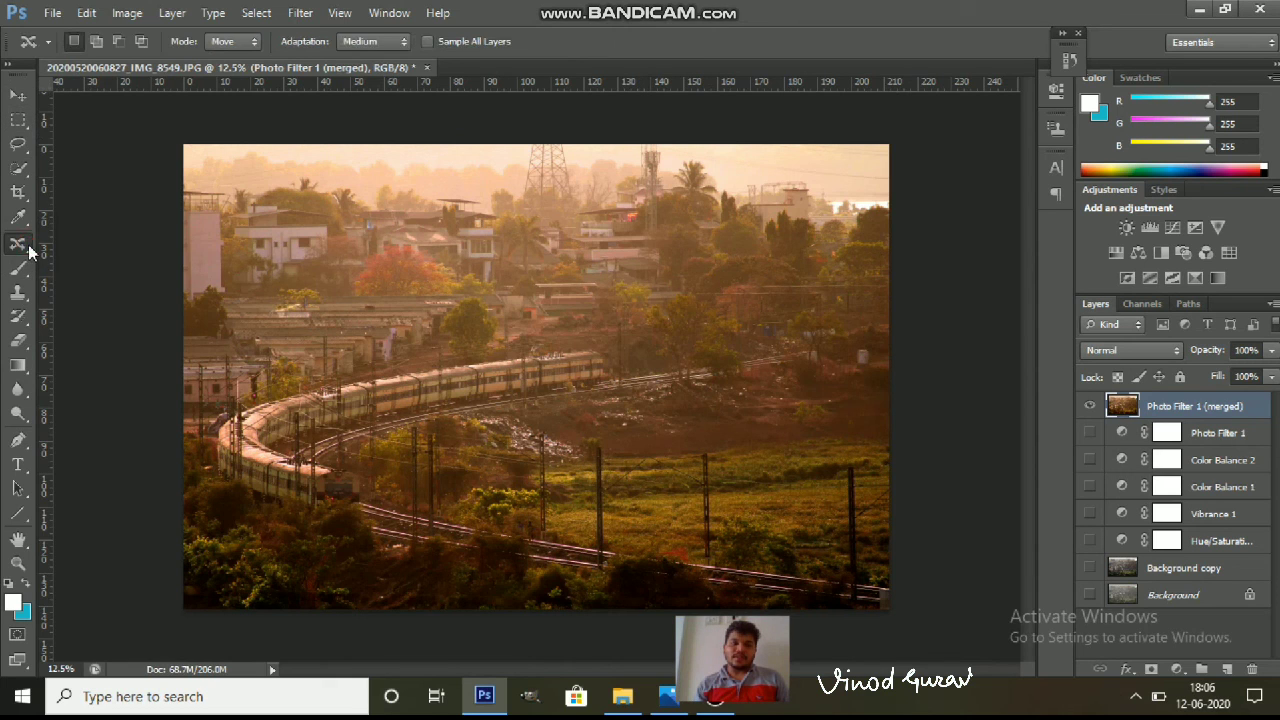
left_click(18, 268)
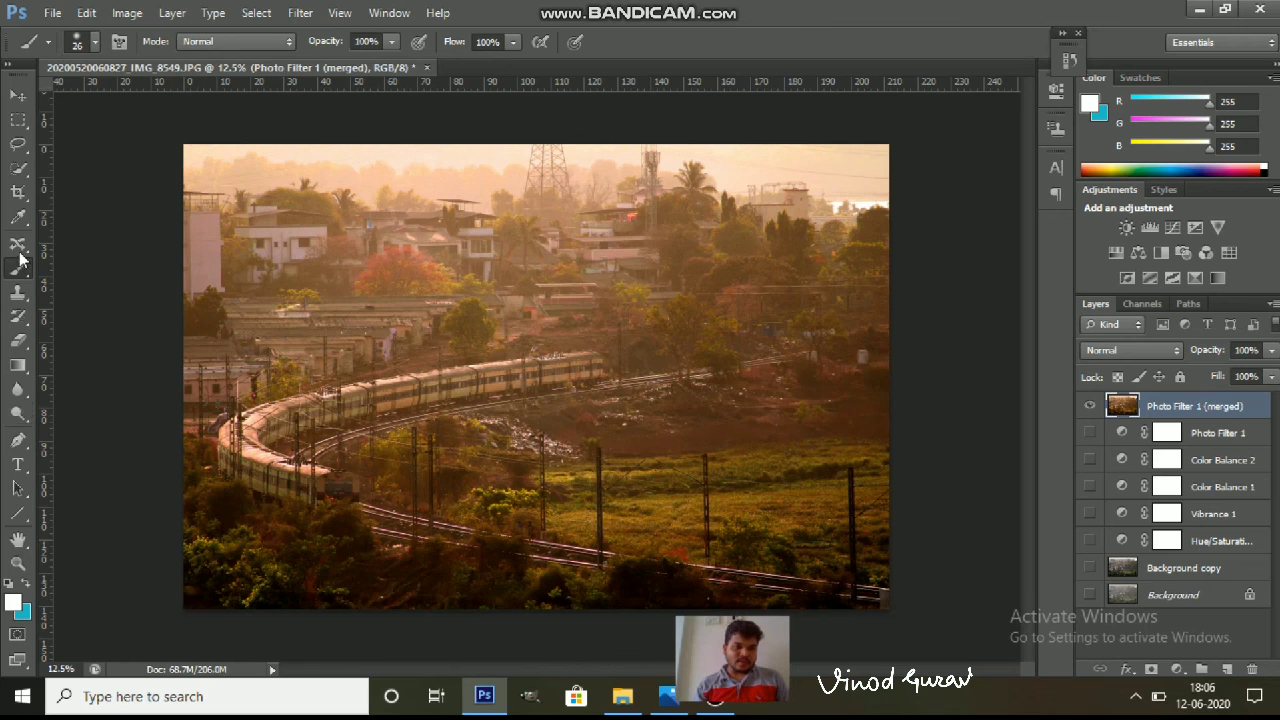
left_click(17, 170)
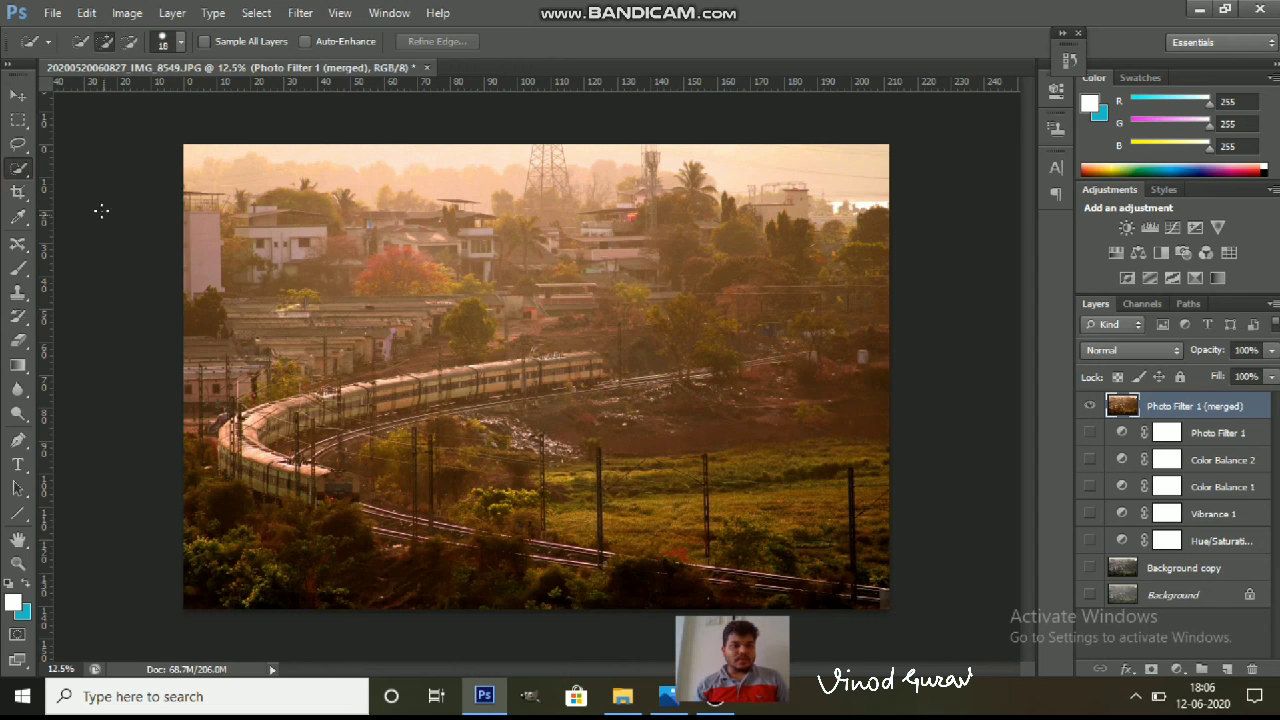